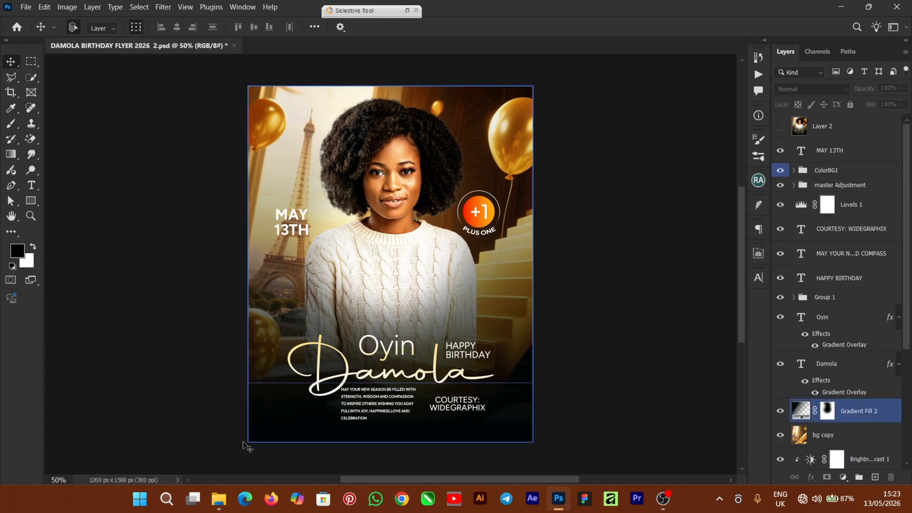
# Create a new 4 x 5 inch, 300 ppi RGB document titled with the celebrant's name followed by "BIRHDAY".
pyautogui.click(218, 499)
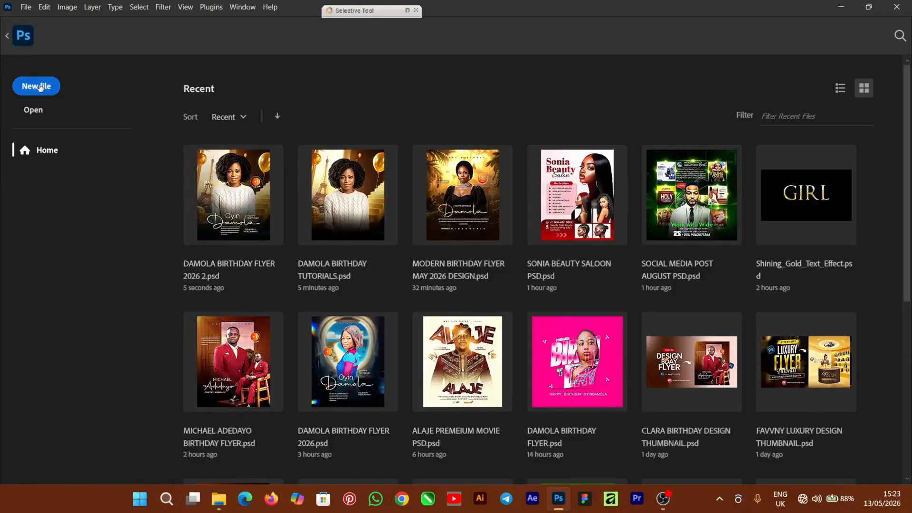
pyautogui.click(41, 88)
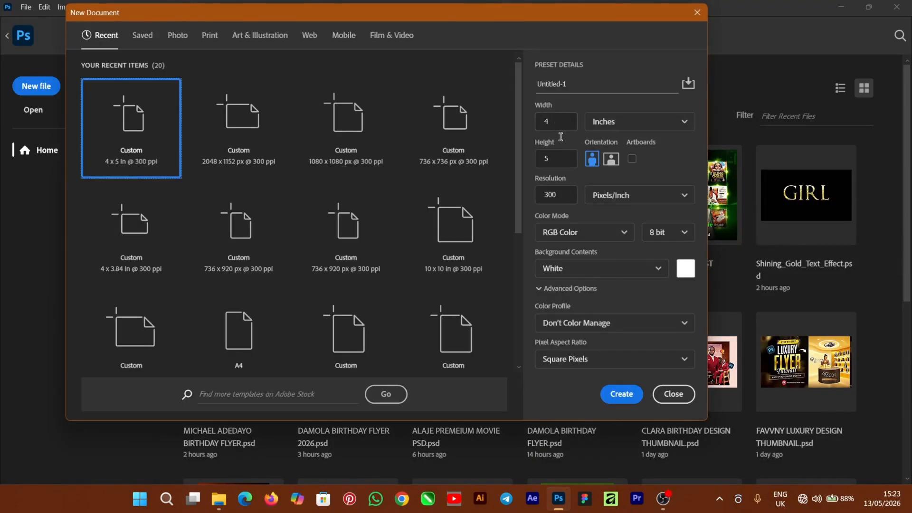
pyautogui.moveTo(572, 86); pyautogui.dragTo(525, 87)
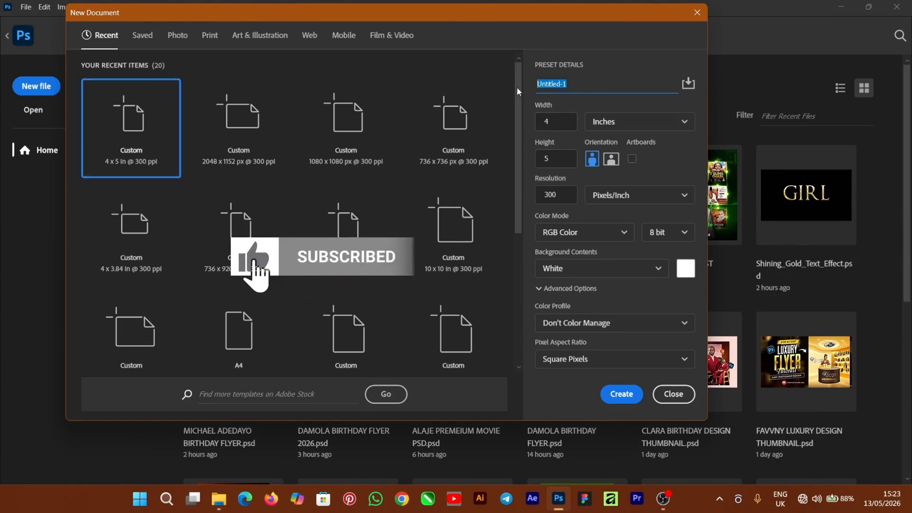
pyautogui.write('DAMOLA BIRHDAY')
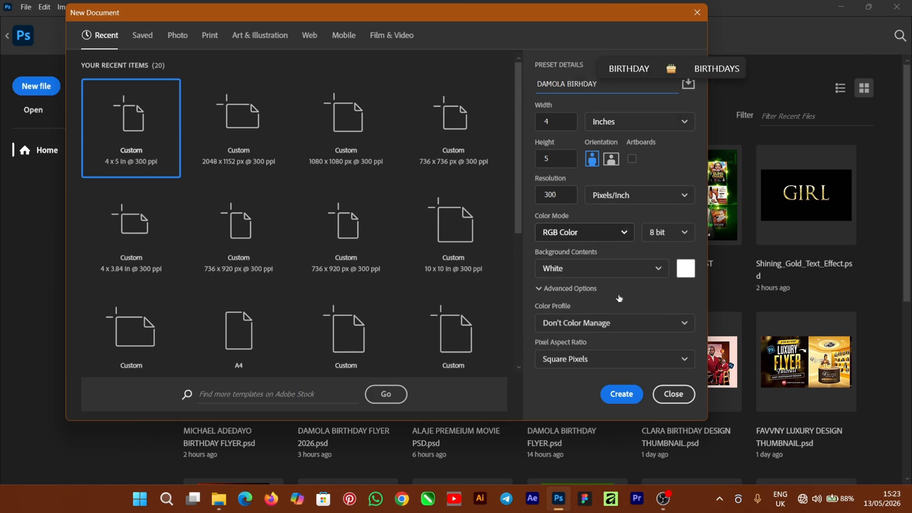
pyautogui.click(623, 394)
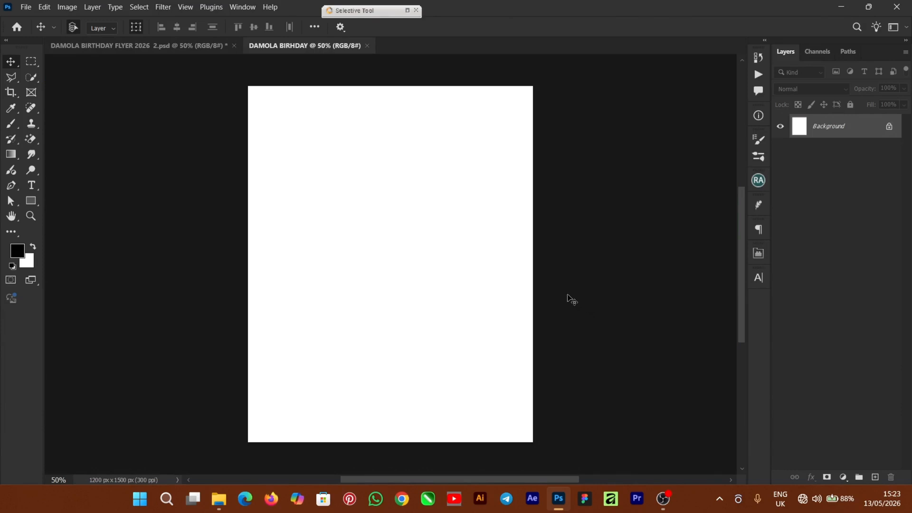
# Place the BG 1 image from the birthday flyer folder so it fills the canvas at 100% scale.
pyautogui.click(218, 498)
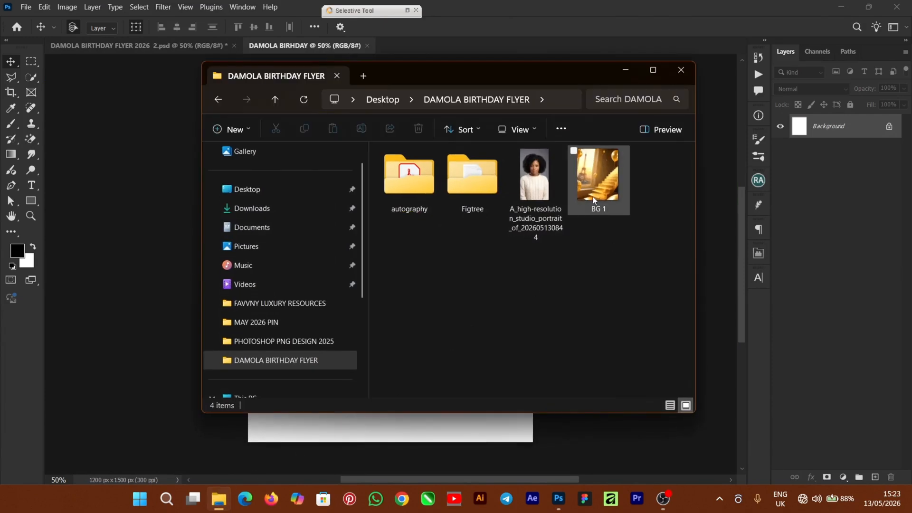
pyautogui.moveTo(592, 195); pyautogui.dragTo(735, 317)
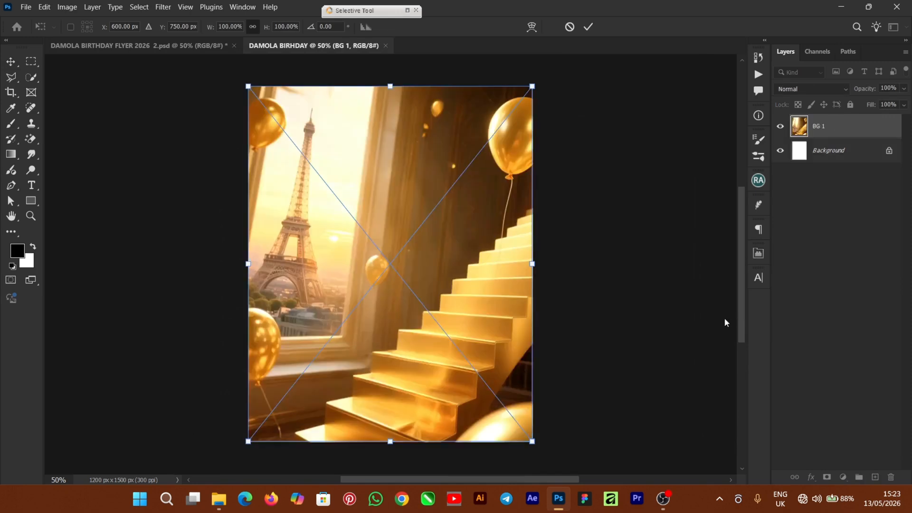
pyautogui.moveTo(393, 223)
pyautogui.mouseDown()
pyautogui.moveTo(389, 233)
pyautogui.moveTo(398, 226)
pyautogui.mouseUp()
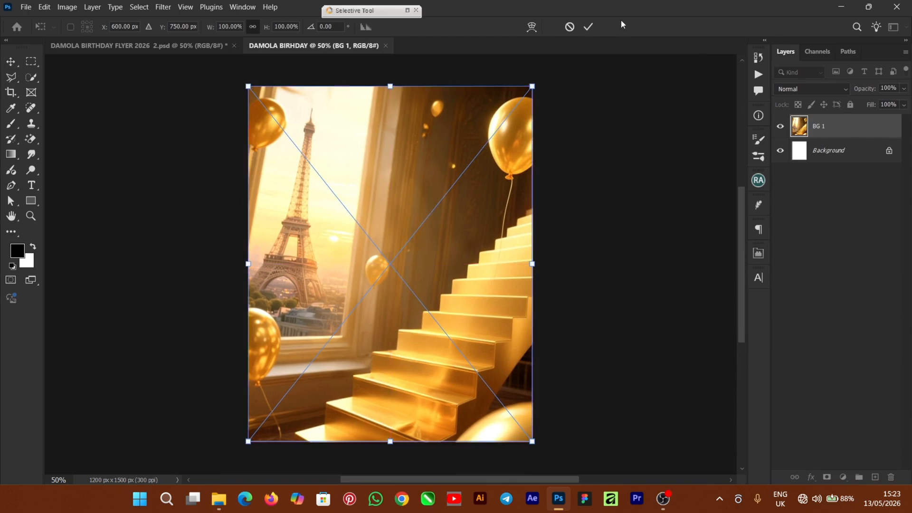
pyautogui.click(589, 27)
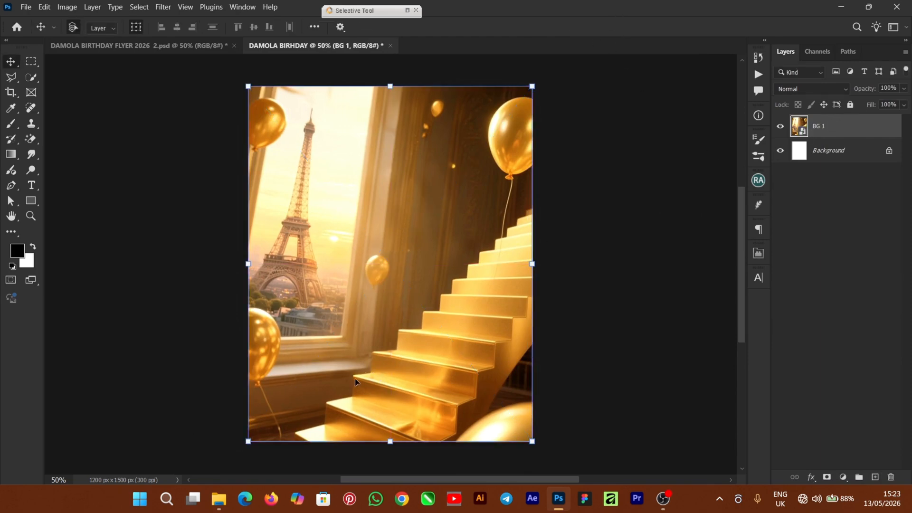
# Place the studio portrait above the background, scaled to about 11.25% and centred horizontally at about X 600 px, Y 691 px.
pyautogui.click(219, 498)
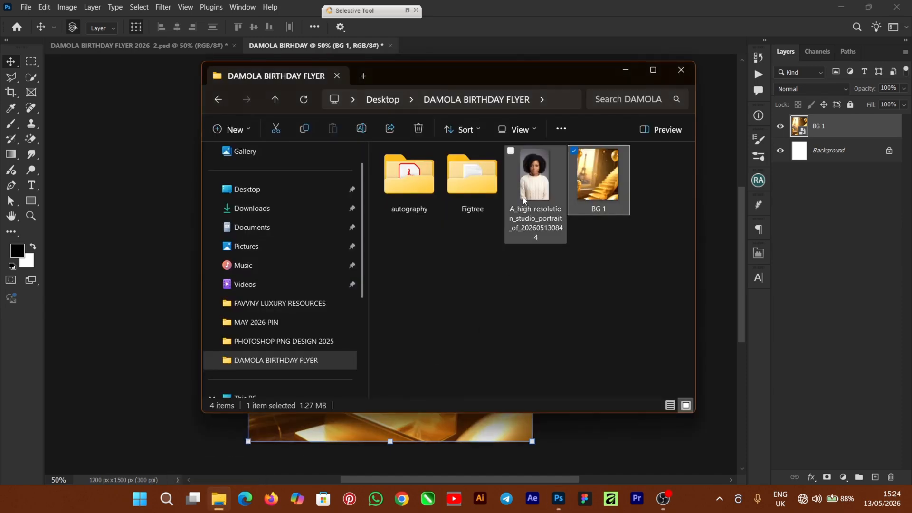
pyautogui.moveTo(524, 202); pyautogui.dragTo(731, 337)
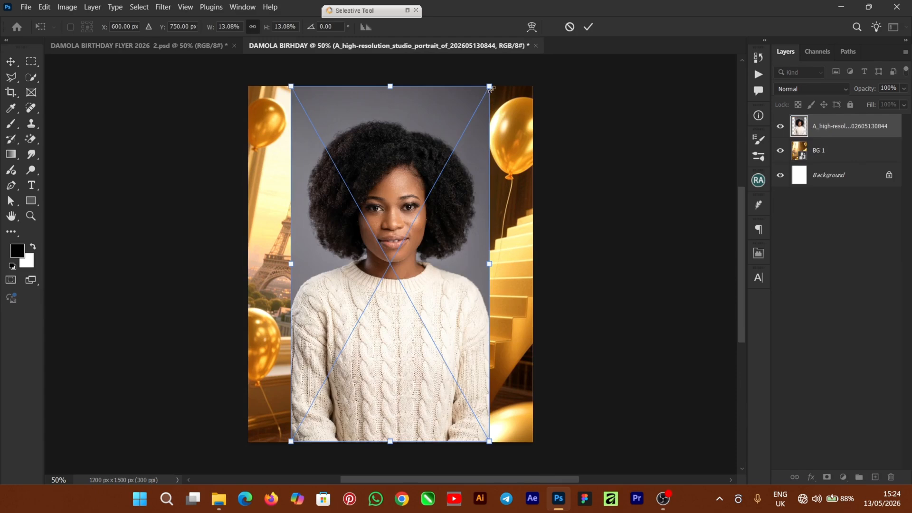
pyautogui.moveTo(490, 87); pyautogui.dragTo(467, 139)
pyautogui.moveTo(419, 238); pyautogui.dragTo(426, 201)
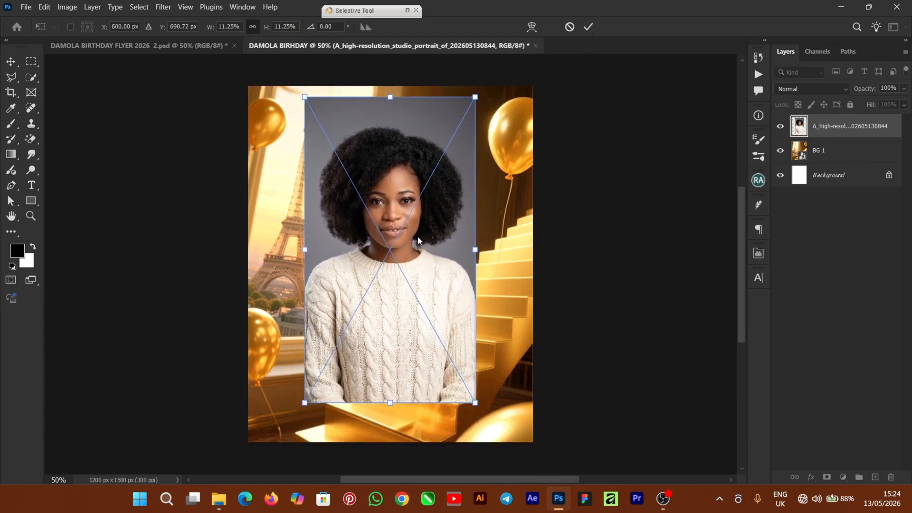
pyautogui.press('Return')
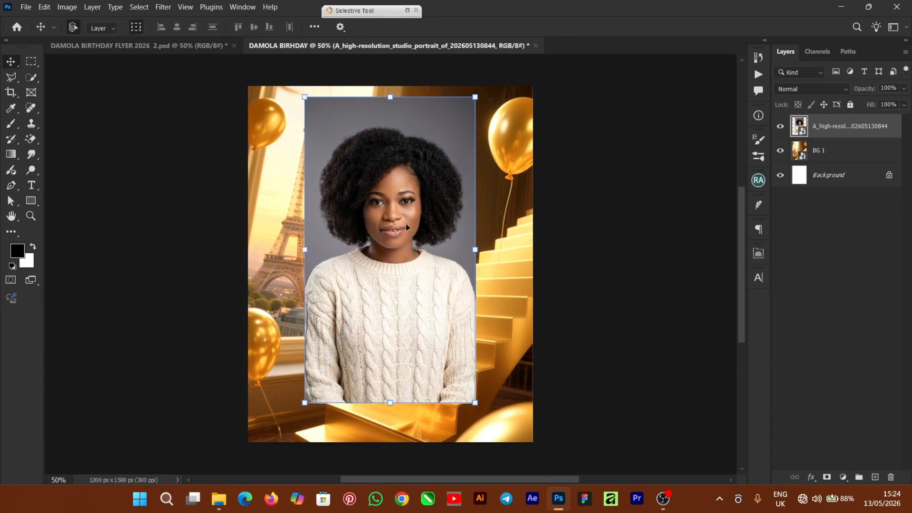
# Select the woman in the portrait with the Subject selection and inspect the selection edges around hair and sweater.
pyautogui.click(140, 8)
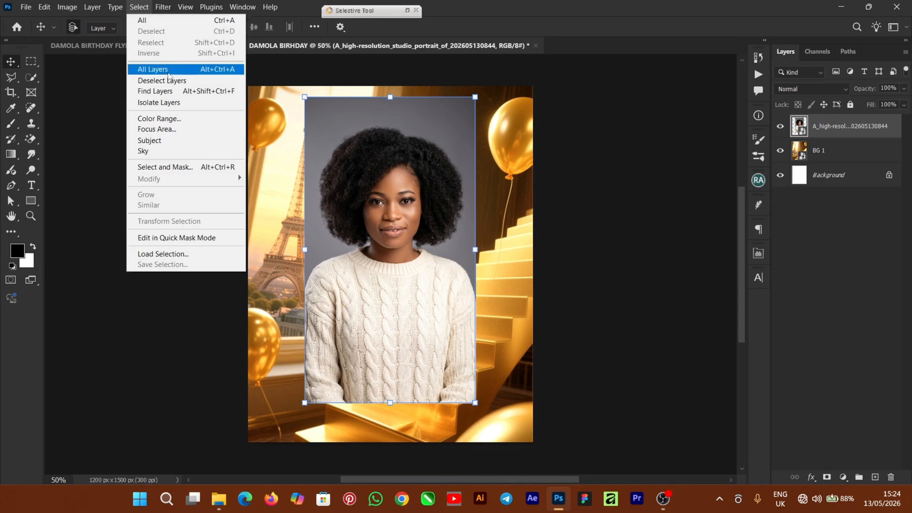
pyautogui.click(169, 140)
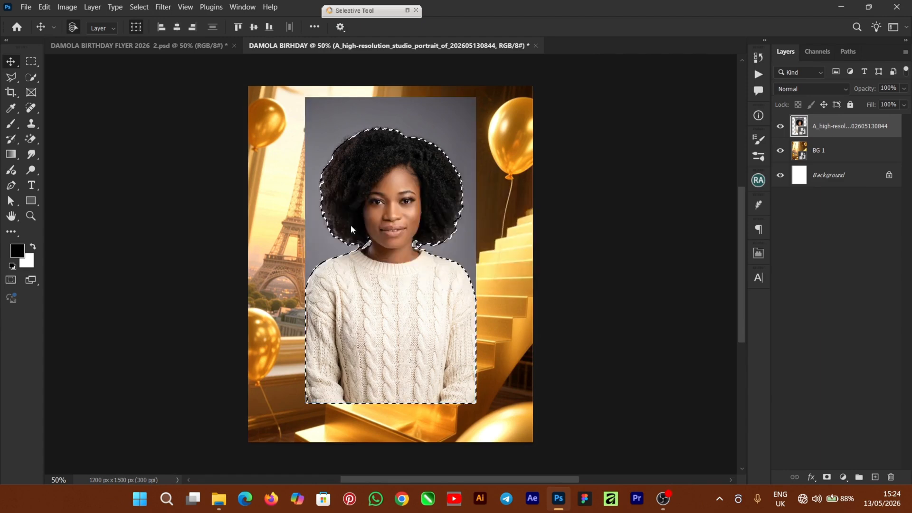
pyautogui.hotkey('ctrl', '+')
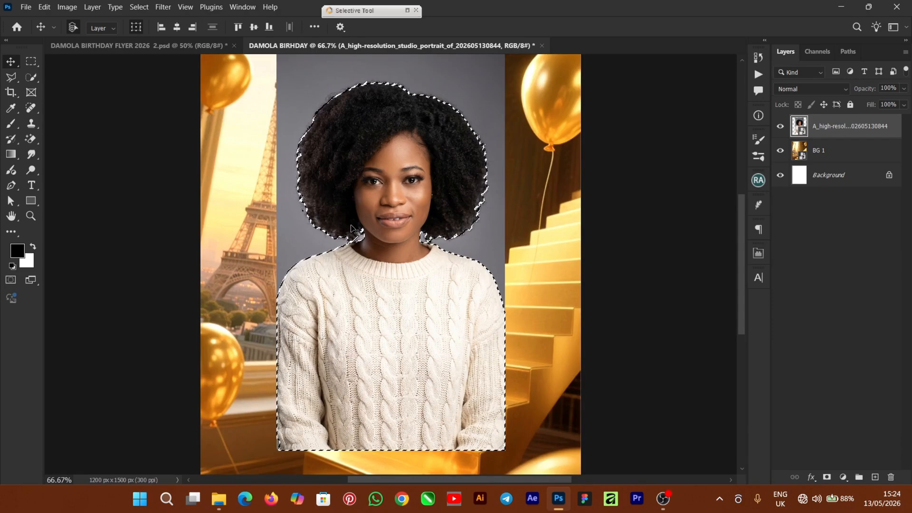
pyautogui.moveTo(739, 237); pyautogui.dragTo(743, 218)
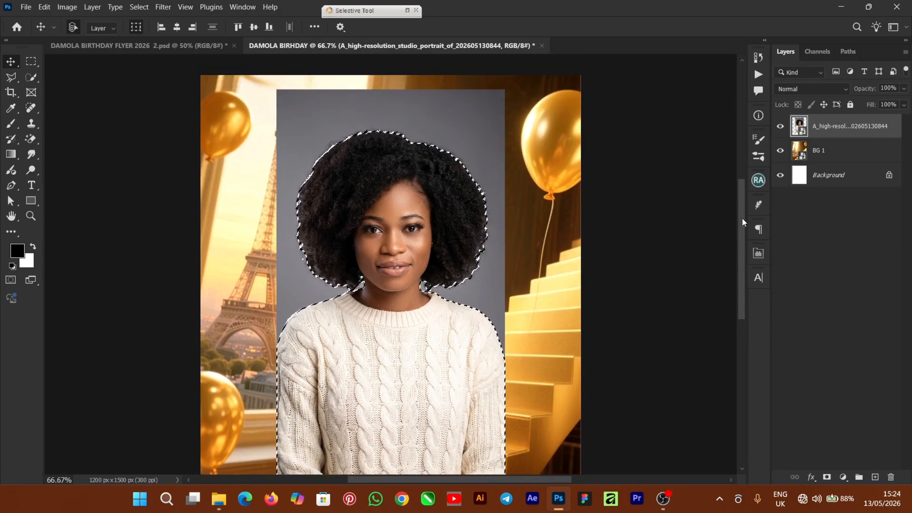
pyautogui.hotkey('ctrl', '+')
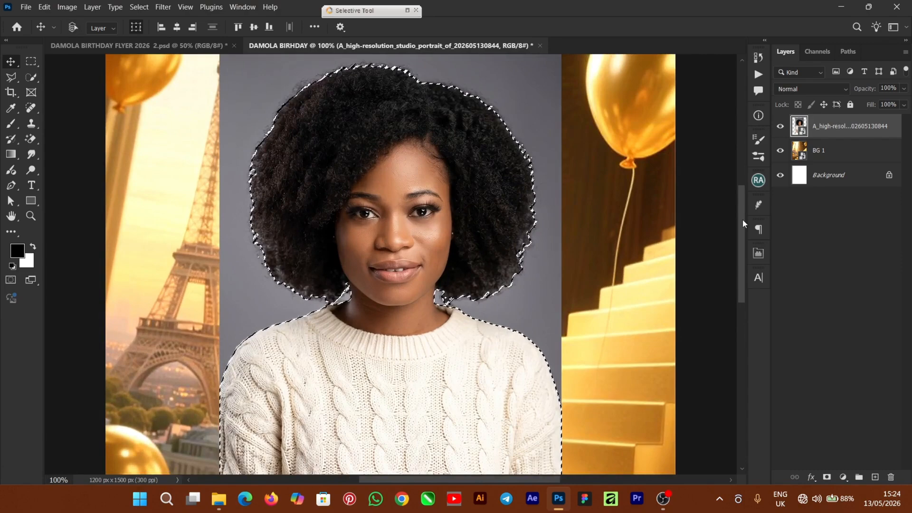
pyautogui.hotkey('ctrl', '+')
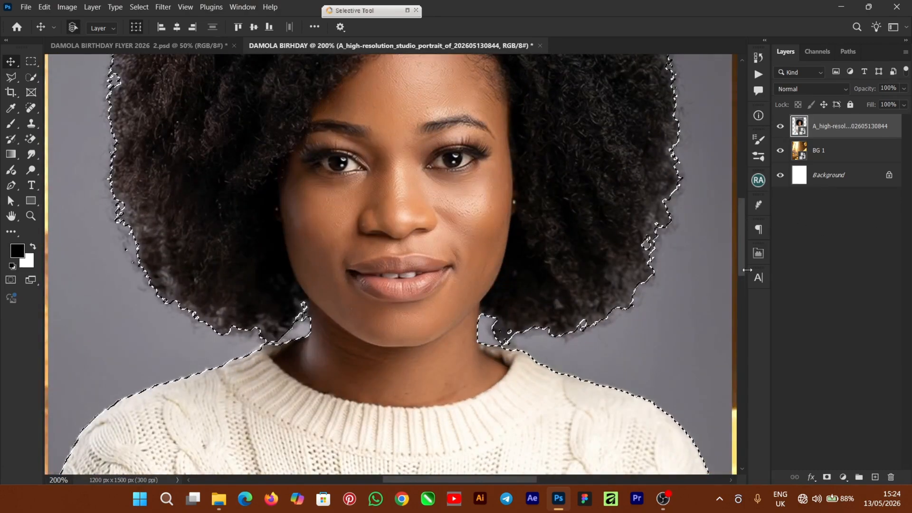
pyautogui.moveTo(741, 219); pyautogui.dragTo(750, 280)
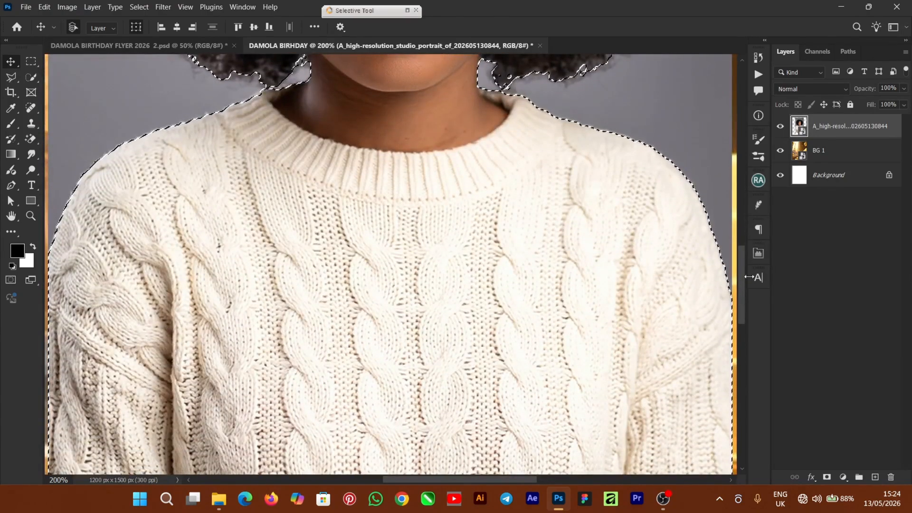
pyautogui.hotkey('ctrl', '-')
pyautogui.hotkey('ctrl', '-')
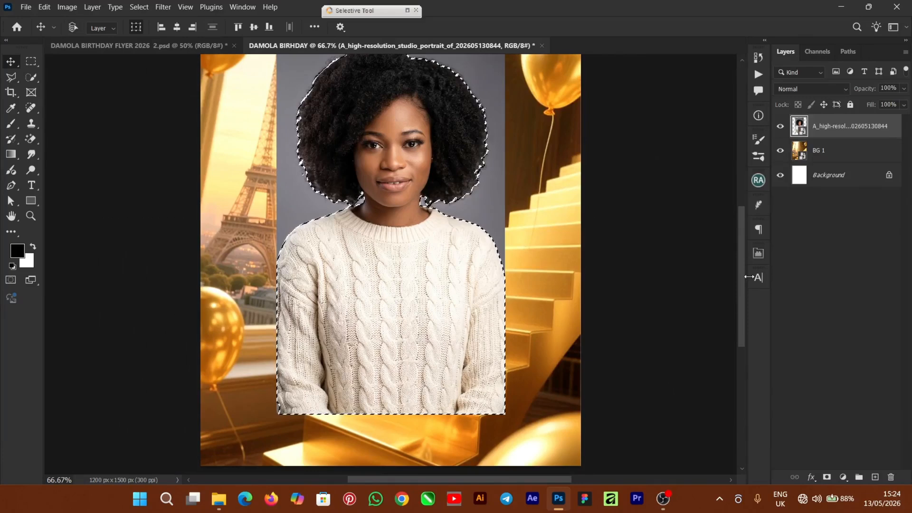
# Copy the selected woman onto a new layer and hide the original portrait layer.
pyautogui.hotkey('ctrl', 'j')
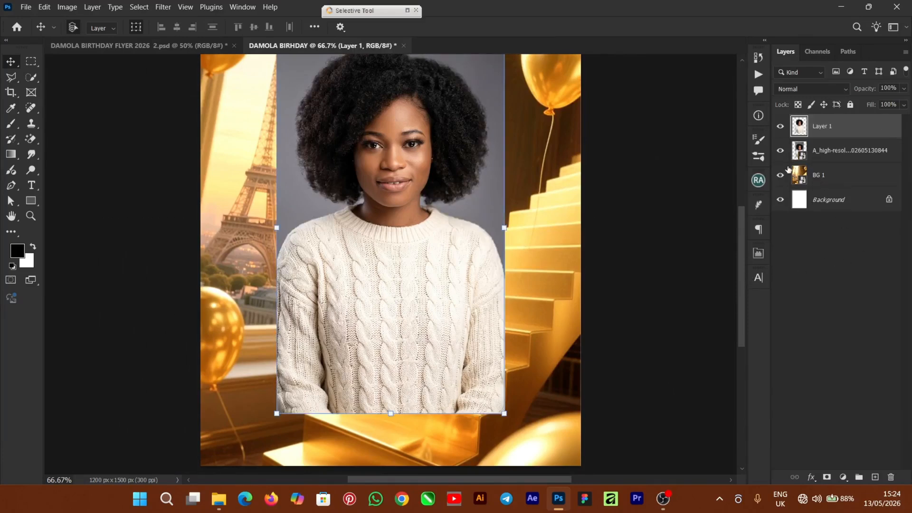
pyautogui.click(781, 151)
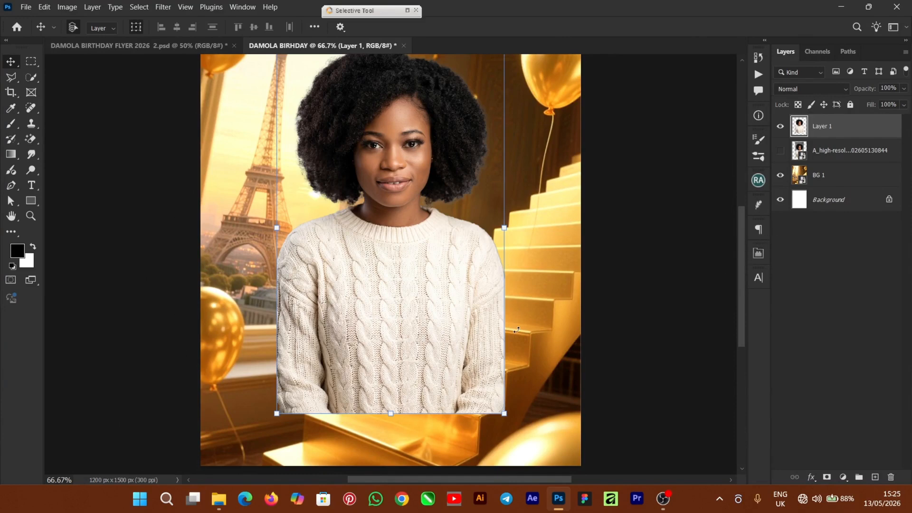
# Start the Camera Raw Filter on the woman's cutout layer and set Exposure to +0.05.
pyautogui.moveTo(744, 278)
pyautogui.mouseDown()
pyautogui.moveTo(740, 252)
pyautogui.moveTo(740, 264)
pyautogui.mouseUp()
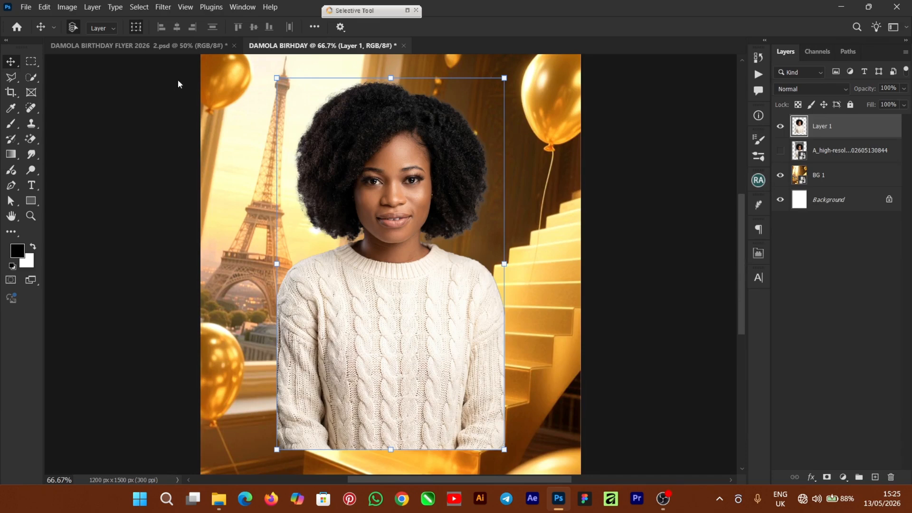
pyautogui.click(164, 8)
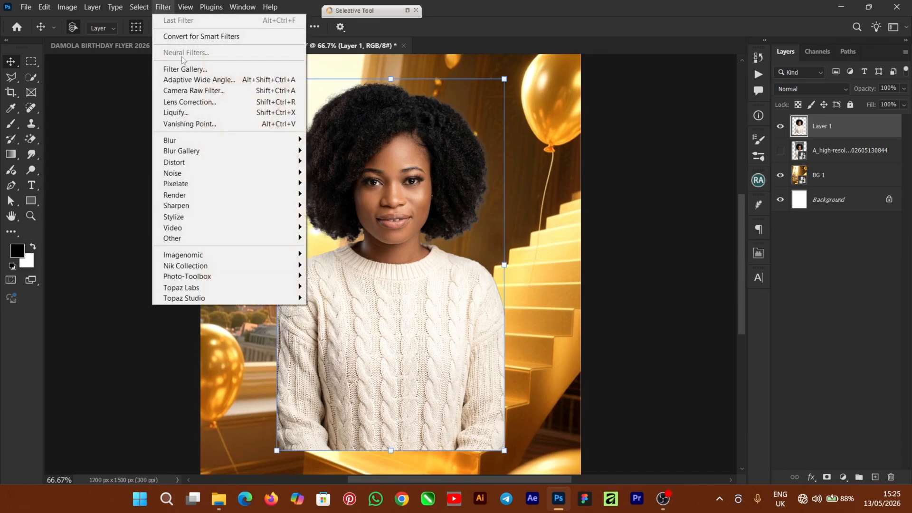
pyautogui.click(189, 91)
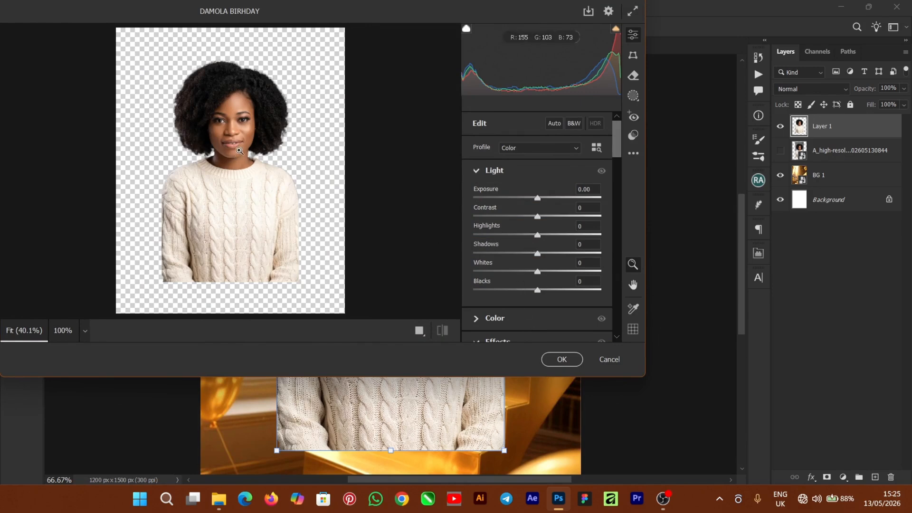
pyautogui.moveTo(240, 151); pyautogui.dragTo(239, 151)
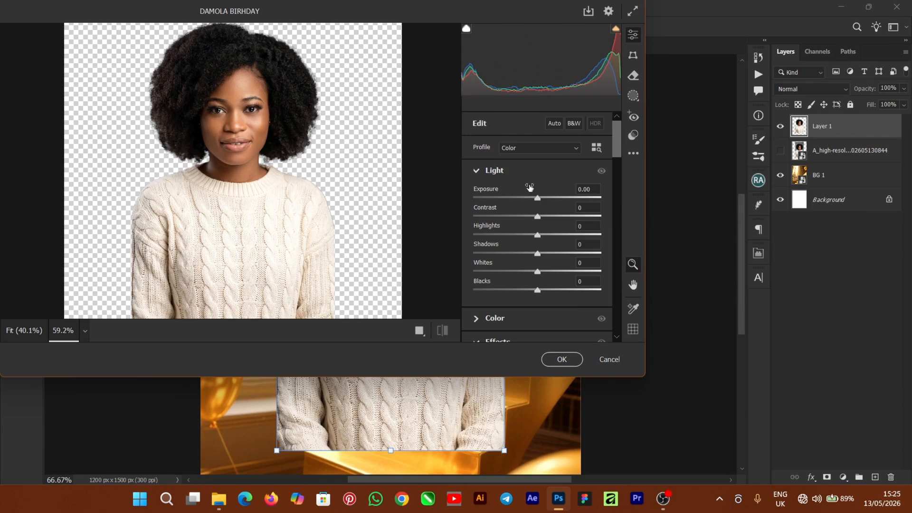
pyautogui.moveTo(538, 199); pyautogui.dragTo(538, 204)
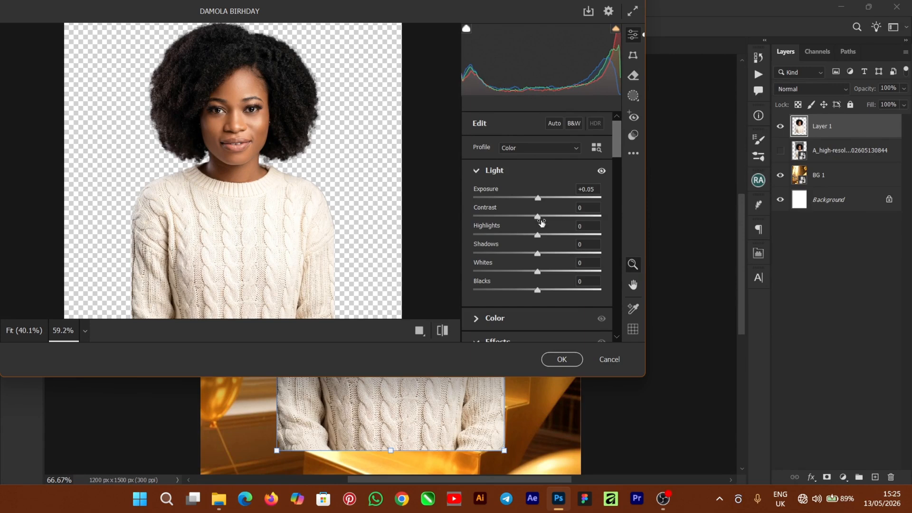
# Set the cutout's Texture to +51 and Clarity to +36 in the Camera Raw effects.
pyautogui.scroll(-5, 545, 230)
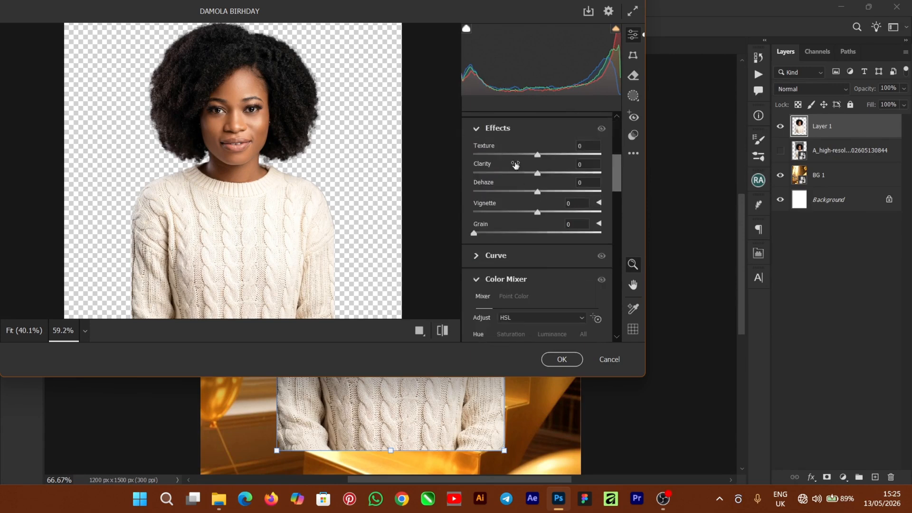
pyautogui.moveTo(540, 155); pyautogui.dragTo(572, 157)
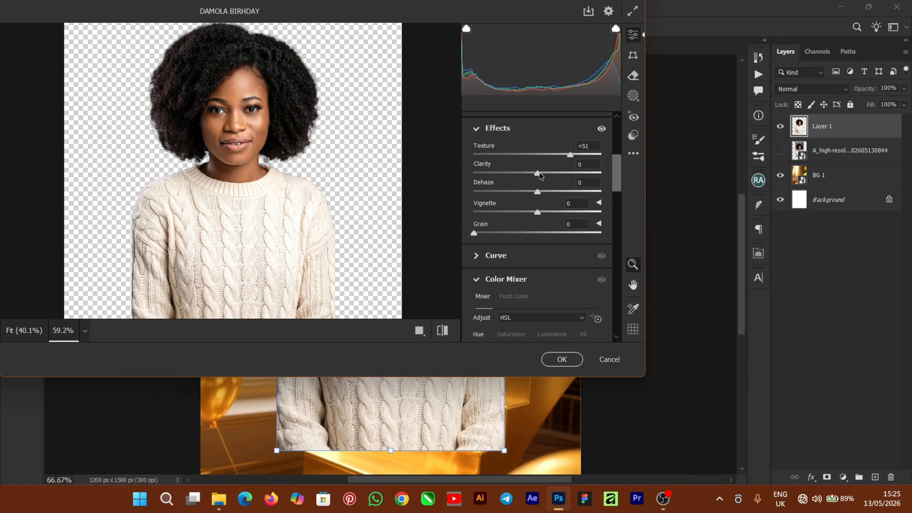
pyautogui.moveTo(540, 173); pyautogui.dragTo(562, 175)
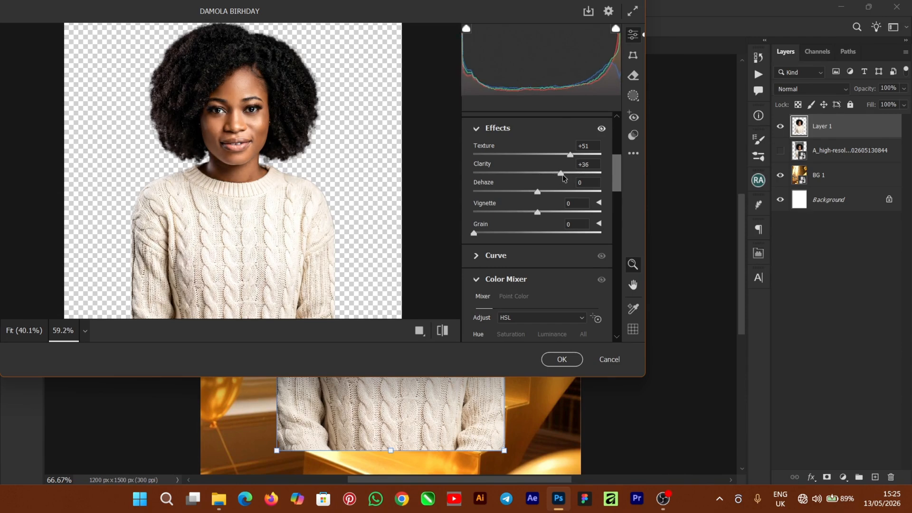
# Raise Sharpening and Noise Reduction in the Camera Raw detail settings and apply the filter to the cutout.
pyautogui.scroll(-3, 548, 214)
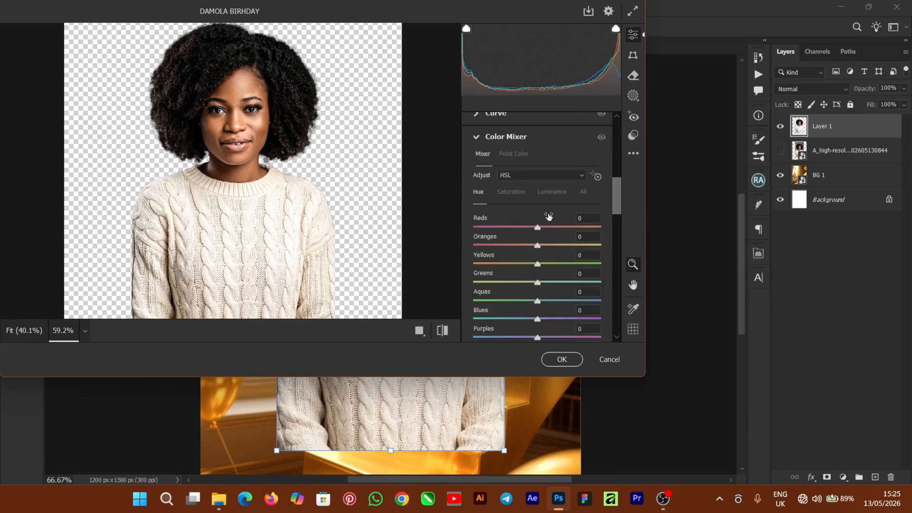
pyautogui.scroll(-5, 548, 219)
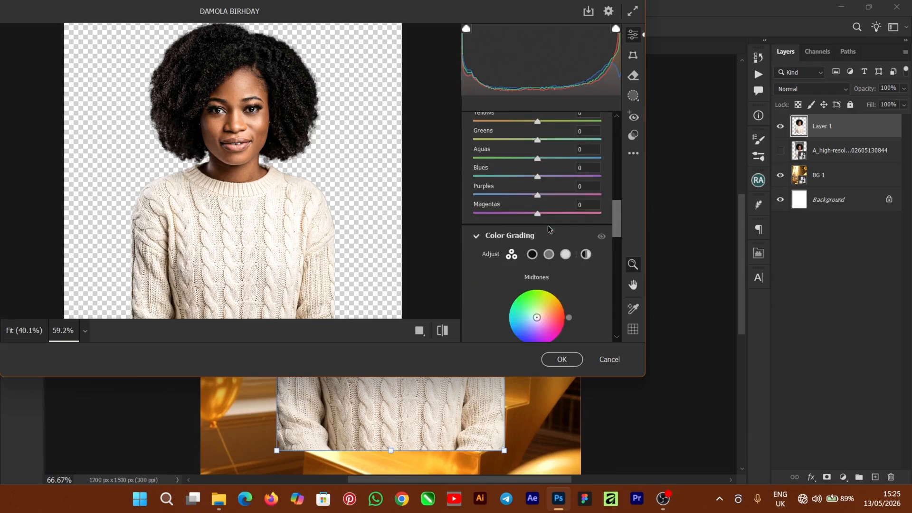
pyautogui.scroll(-5, 548, 224)
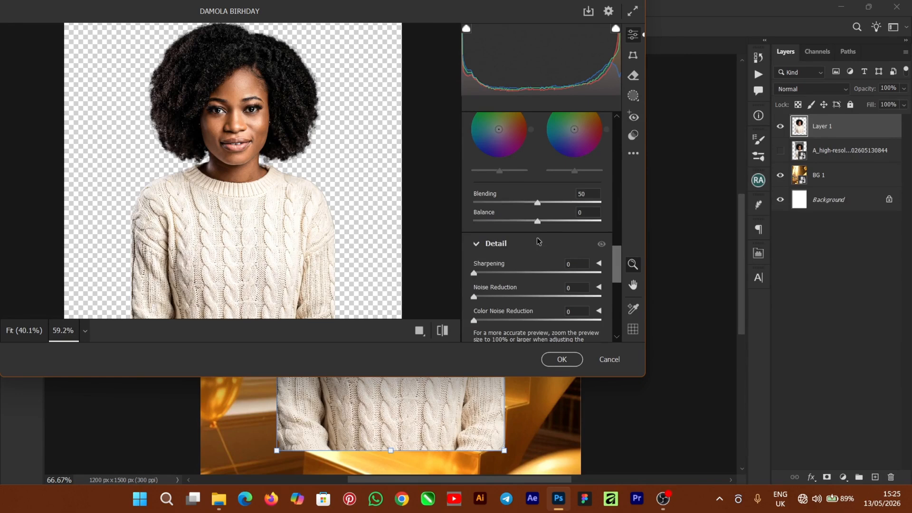
pyautogui.moveTo(479, 270); pyautogui.dragTo(507, 270)
pyautogui.moveTo(500, 289); pyautogui.dragTo(508, 287)
pyautogui.click(559, 361)
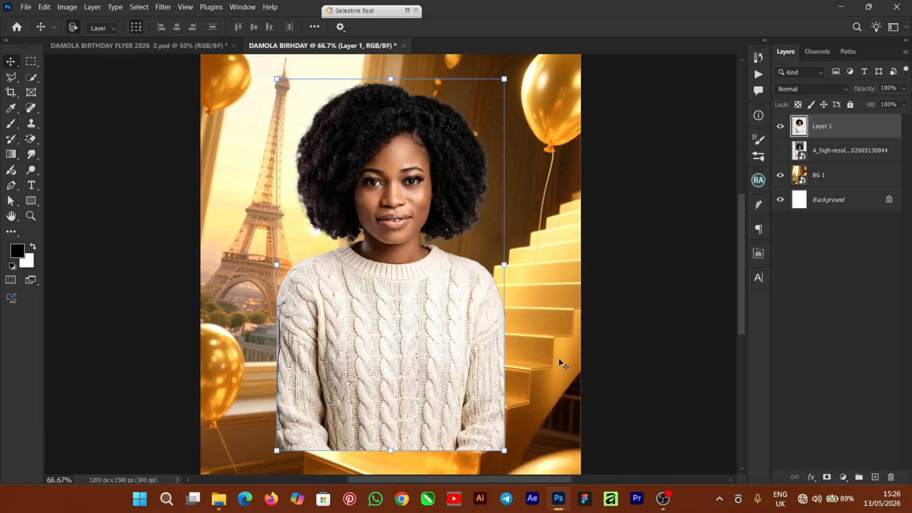
# Move the woman's cutout slightly up and to the left on the flyer and deselect it.
pyautogui.hotkey('ctrl', '-')
pyautogui.hotkey('ctrl', '-')
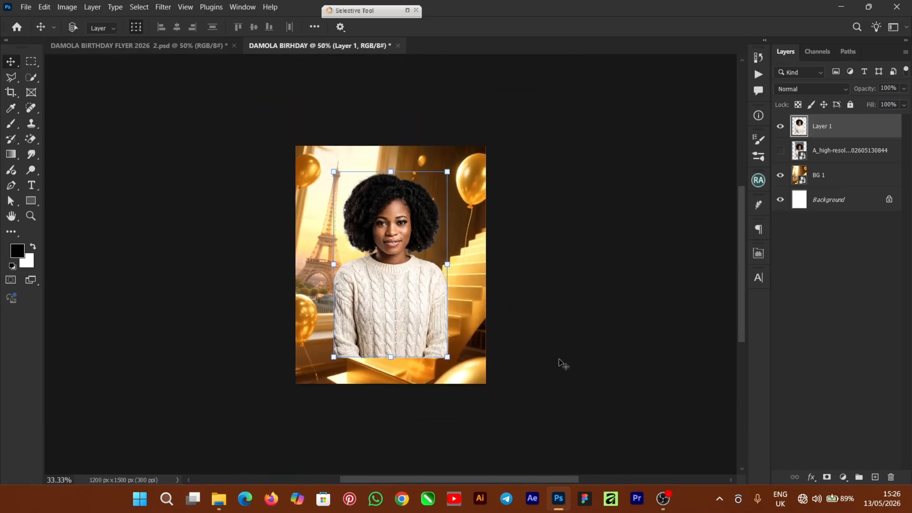
pyautogui.hotkey('ctrl', '+')
pyautogui.moveTo(397, 288); pyautogui.dragTo(388, 280)
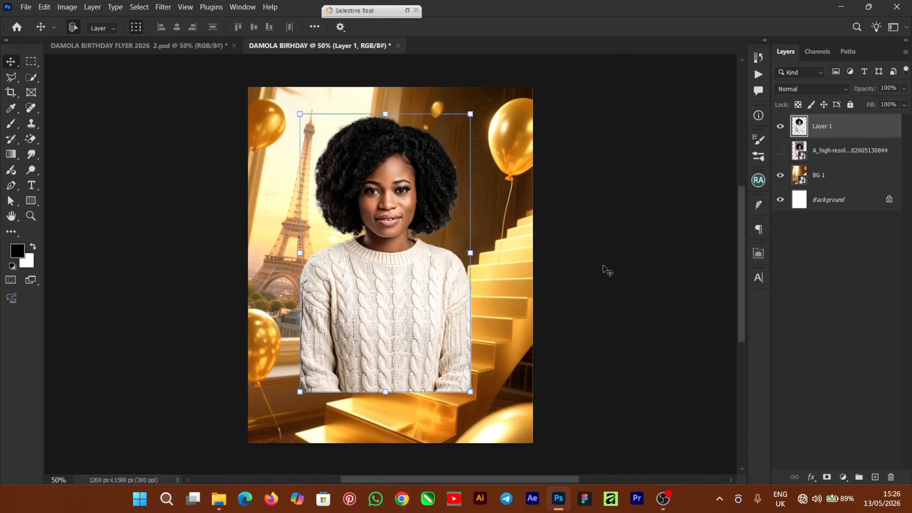
pyautogui.click(618, 267)
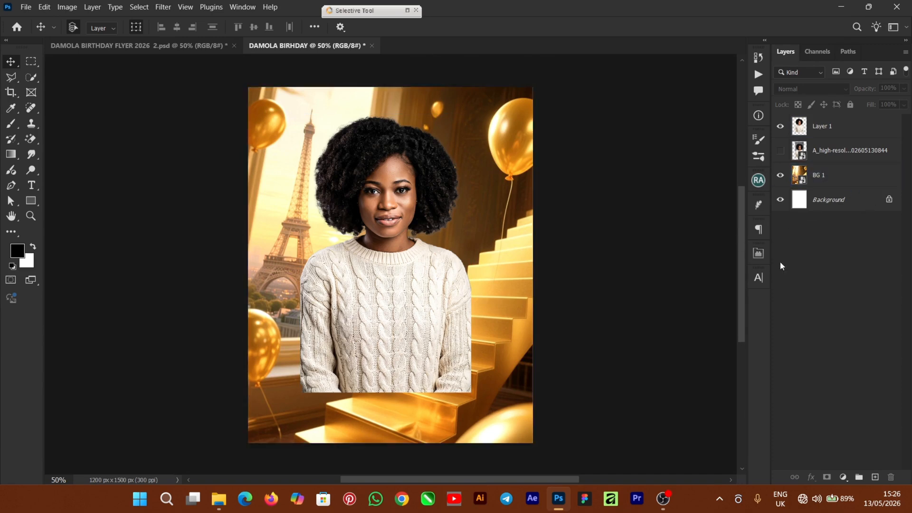
# Add a new layer above the woman's cutout and keep black (000000) as the foreground color.
pyautogui.click(875, 477)
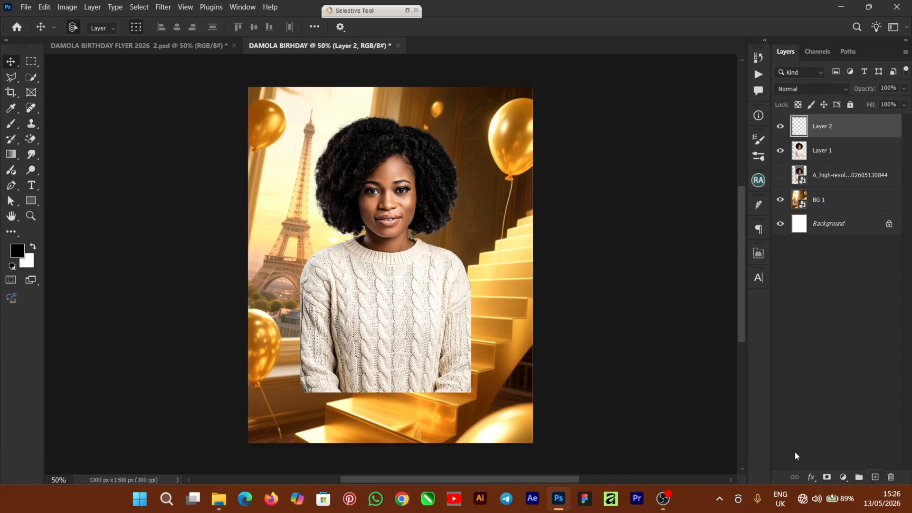
pyautogui.click(17, 252)
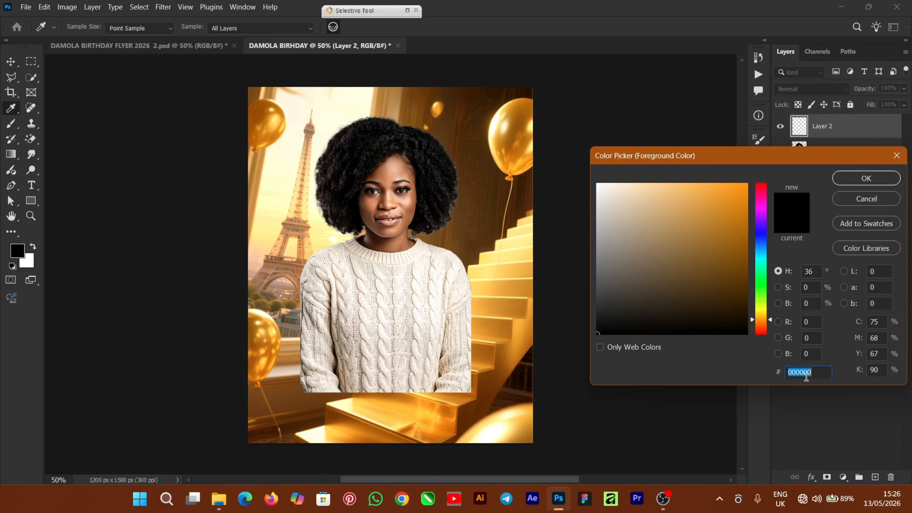
pyautogui.click(866, 178)
pyautogui.press('v')
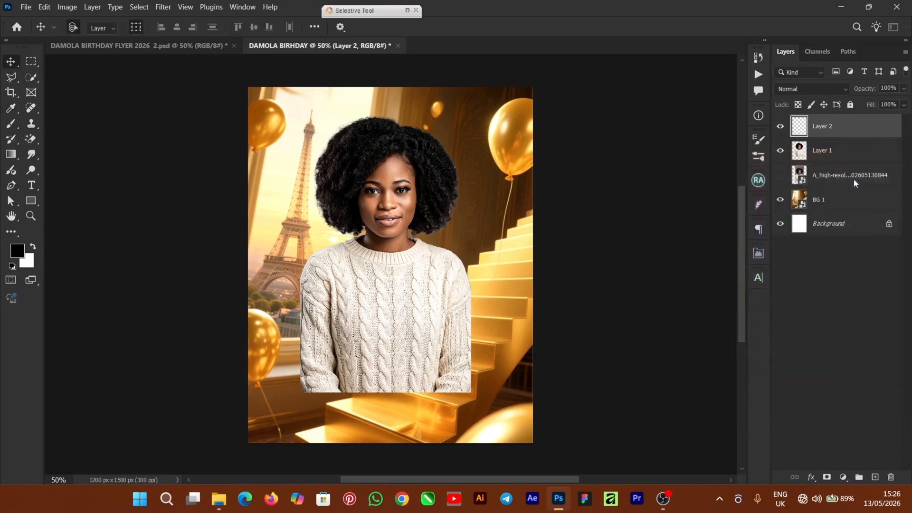
# Draw a linear black-to-transparent gradient from just below the flyer up to the woman's forehead, using the Basics preset.
pyautogui.click(11, 155)
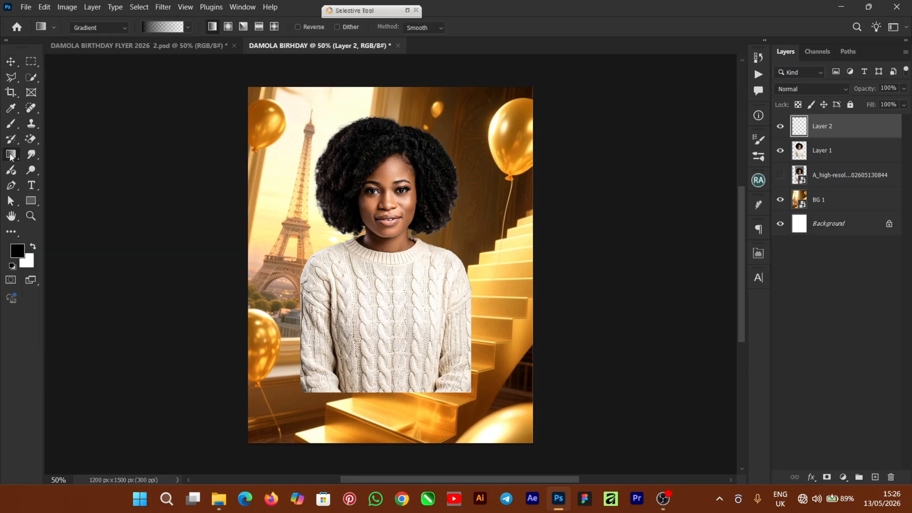
pyautogui.click(187, 27)
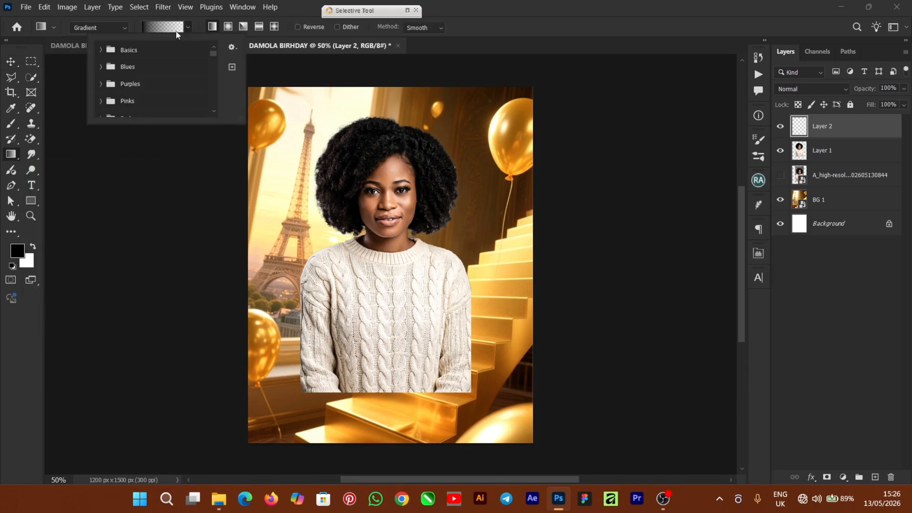
pyautogui.click(100, 50)
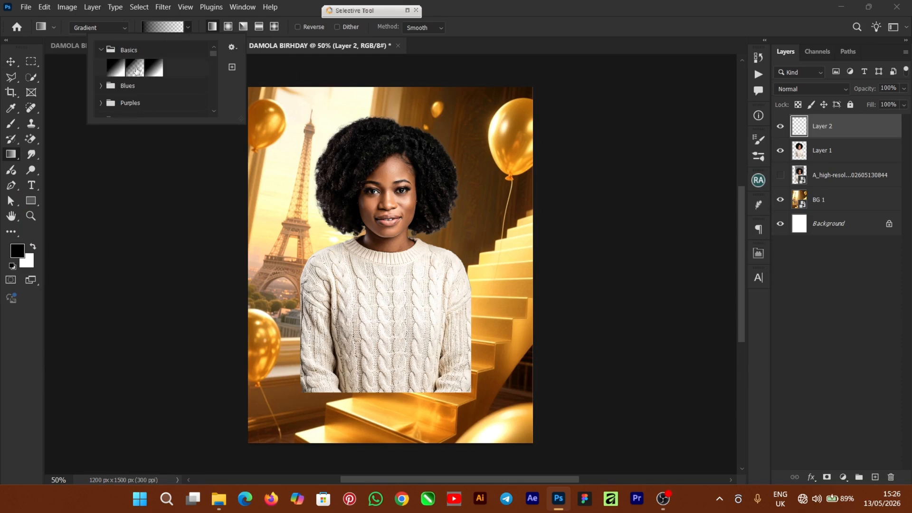
pyautogui.click(136, 71)
pyautogui.click(460, 9)
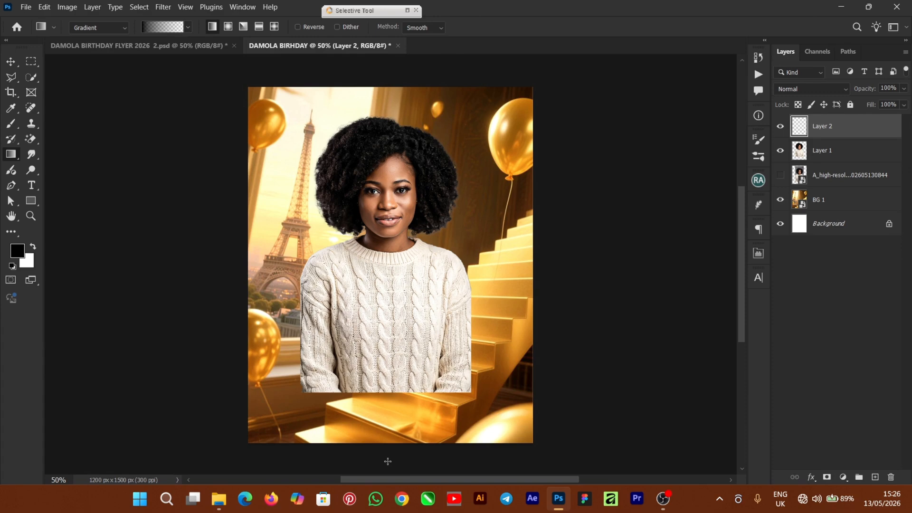
pyautogui.moveTo(388, 462); pyautogui.dragTo(385, 158)
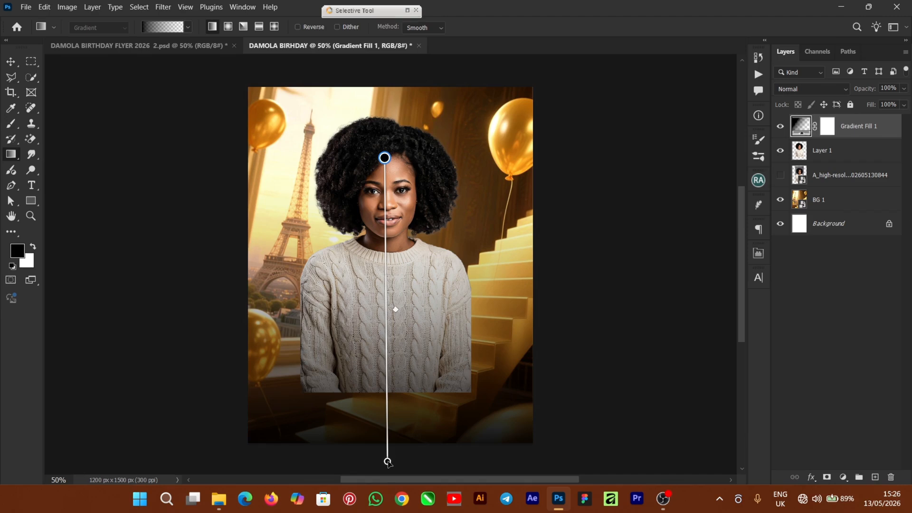
# Adjust the gradient's end points so solid black starts near the sweater's lower edge and the fade ends at the woman's hair.
pyautogui.moveTo(387, 462); pyautogui.dragTo(391, 425)
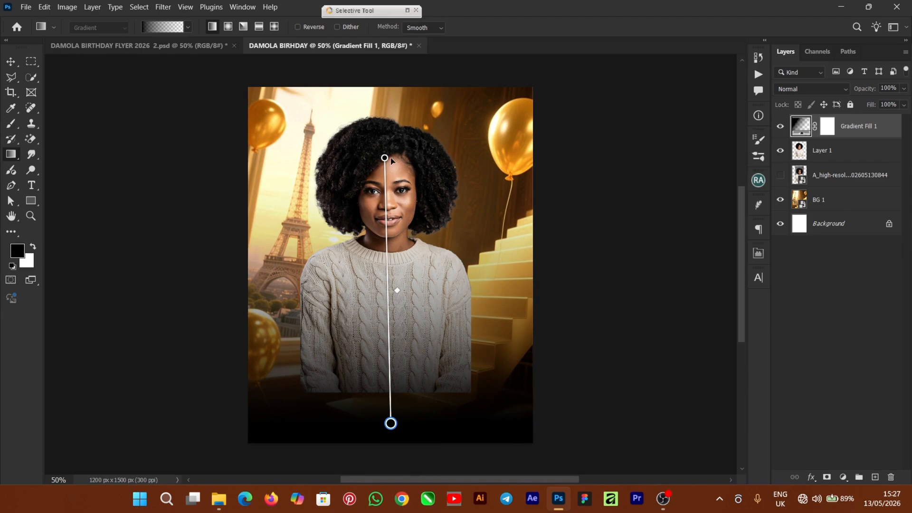
pyautogui.moveTo(391, 159); pyautogui.dragTo(390, 145)
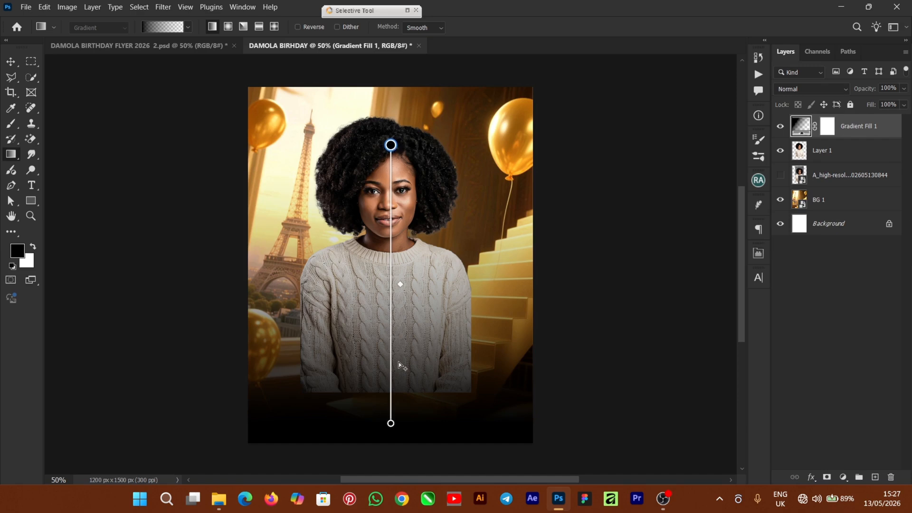
pyautogui.moveTo(391, 424); pyautogui.dragTo(389, 411)
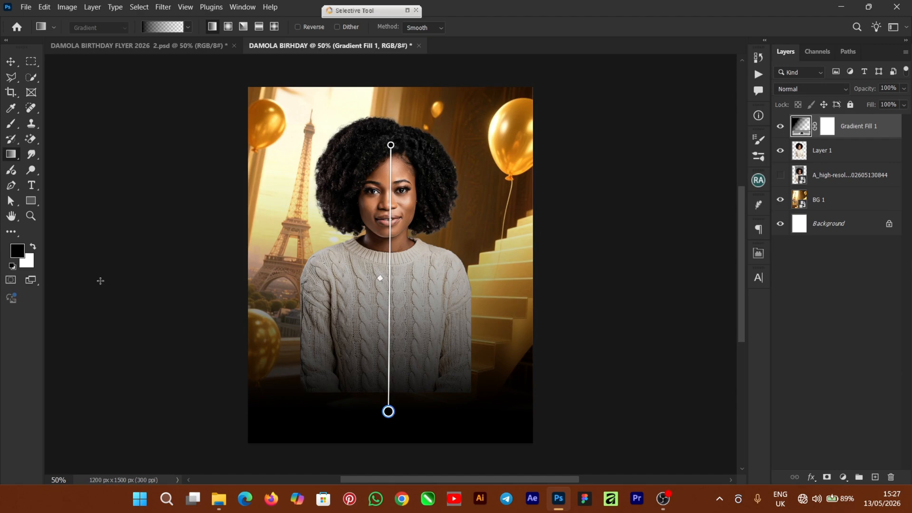
pyautogui.click(11, 62)
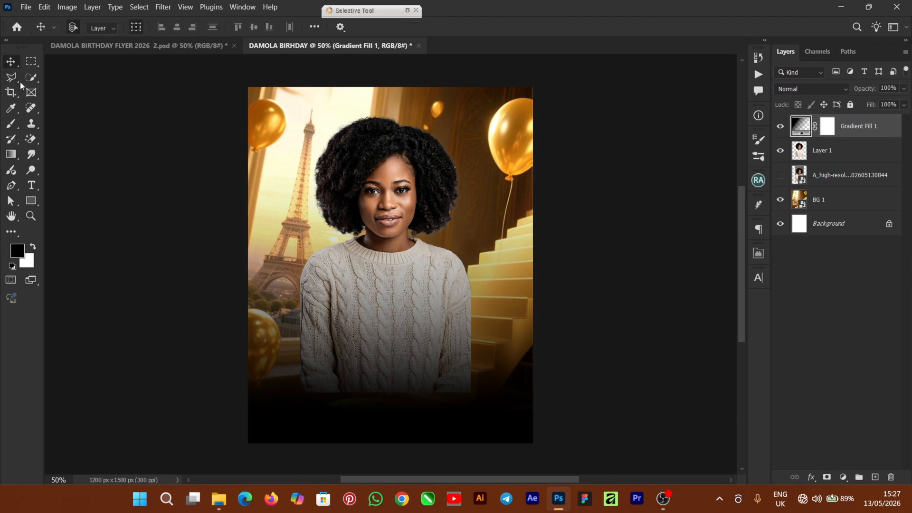
# Target the gradient fill's layer mask and set up a Soft Round brush at 400 px with 0% hardness.
pyautogui.click(843, 193)
pyautogui.click(829, 134)
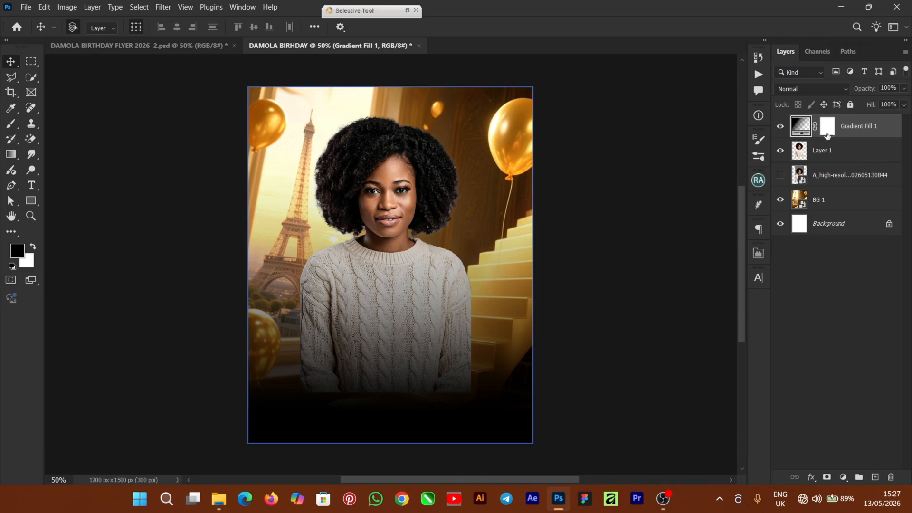
pyautogui.click(827, 131)
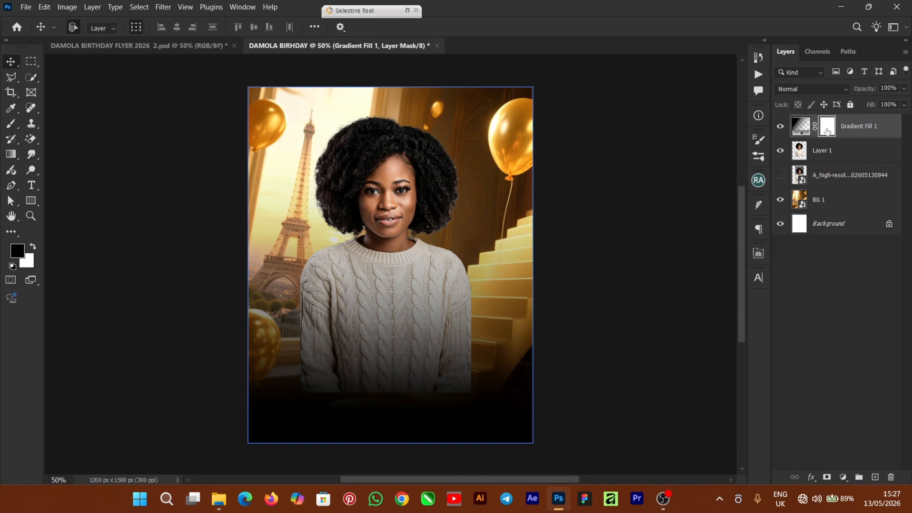
pyautogui.click(11, 126)
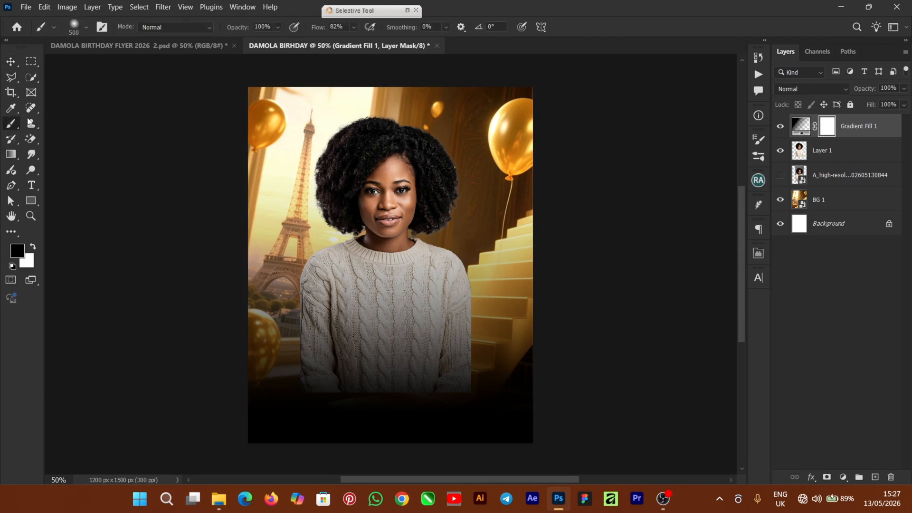
pyautogui.click(87, 28)
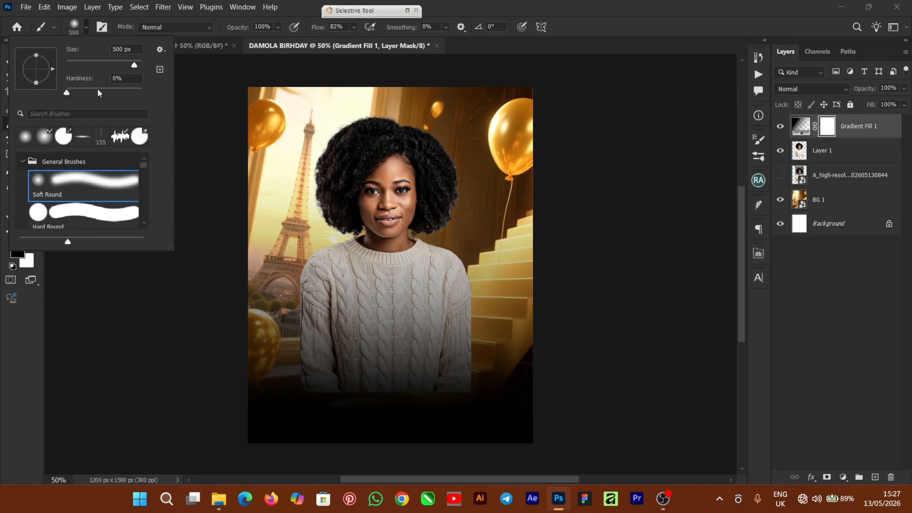
pyautogui.click(52, 187)
pyautogui.click(494, 10)
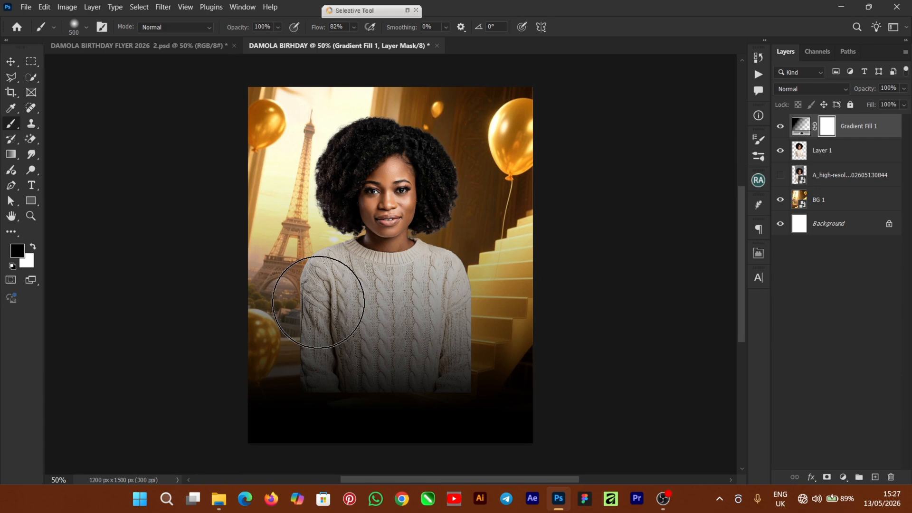
pyautogui.press('capslock')
pyautogui.press(']')
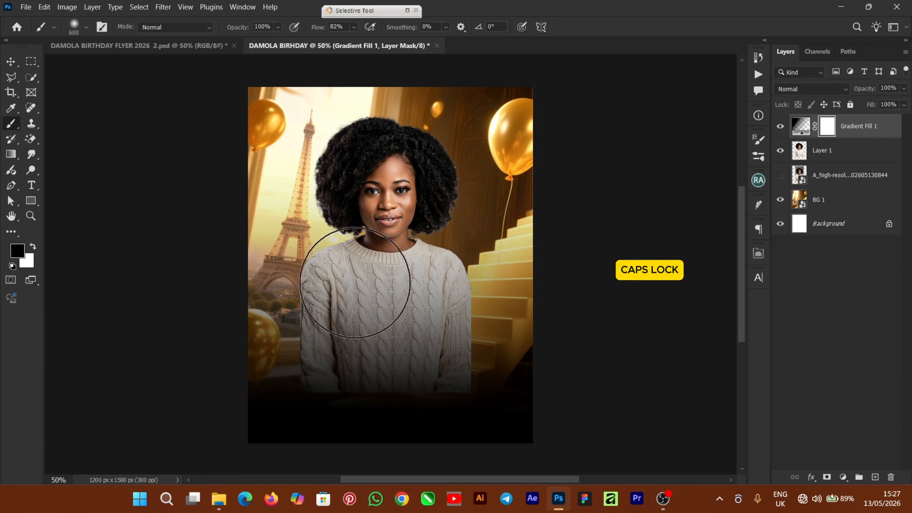
pyautogui.press('[')
pyautogui.press('[')
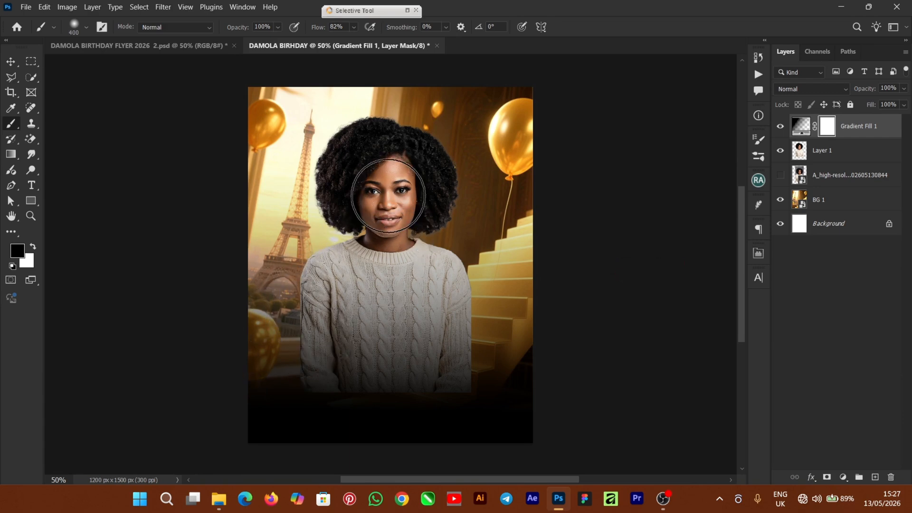
# Paint black on the gradient's mask over the woman's face, neck and sweater to remove the dark fade there.
pyautogui.click(393, 209)
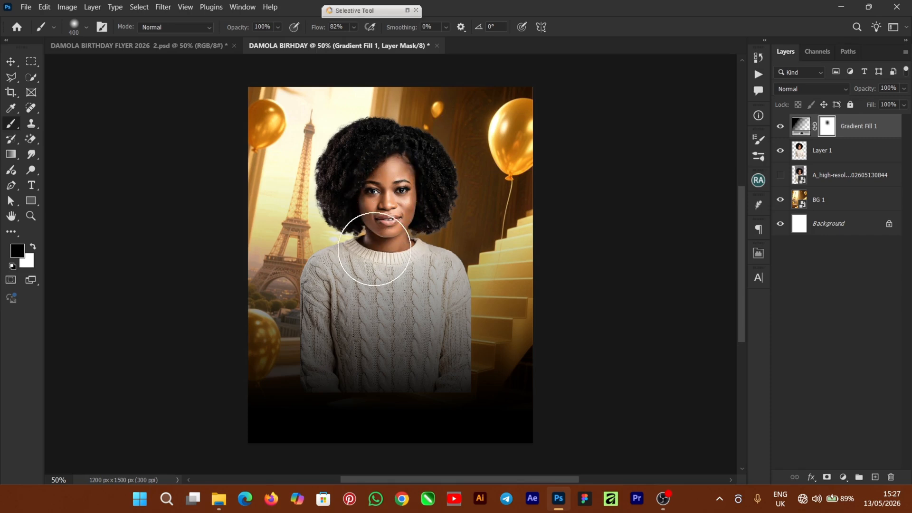
pyautogui.click(373, 267)
pyautogui.moveTo(354, 266)
pyautogui.mouseDown()
pyautogui.moveTo(337, 283)
pyautogui.moveTo(342, 295)
pyautogui.moveTo(358, 290)
pyautogui.moveTo(358, 304)
pyautogui.moveTo(418, 286)
pyautogui.moveTo(428, 329)
pyautogui.moveTo(361, 308)
pyautogui.moveTo(345, 318)
pyautogui.moveTo(391, 280)
pyautogui.moveTo(400, 244)
pyautogui.moveTo(395, 189)
pyautogui.moveTo(364, 187)
pyautogui.moveTo(391, 234)
pyautogui.mouseUp()
pyautogui.click(428, 292)
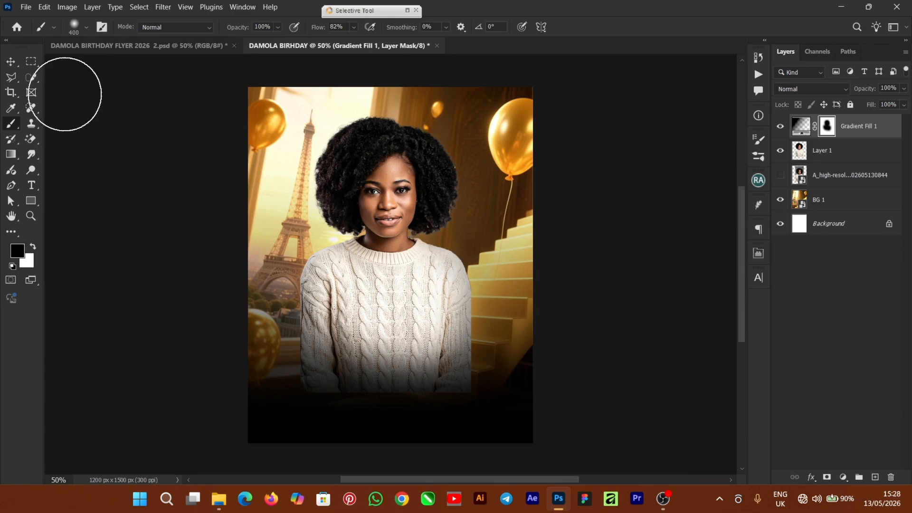
pyautogui.click(11, 63)
# Add a Brightness/Contrast adjustment clipped to the woman's cutout layer, with Brightness 8 and Contrast 6.
pyautogui.click(855, 157)
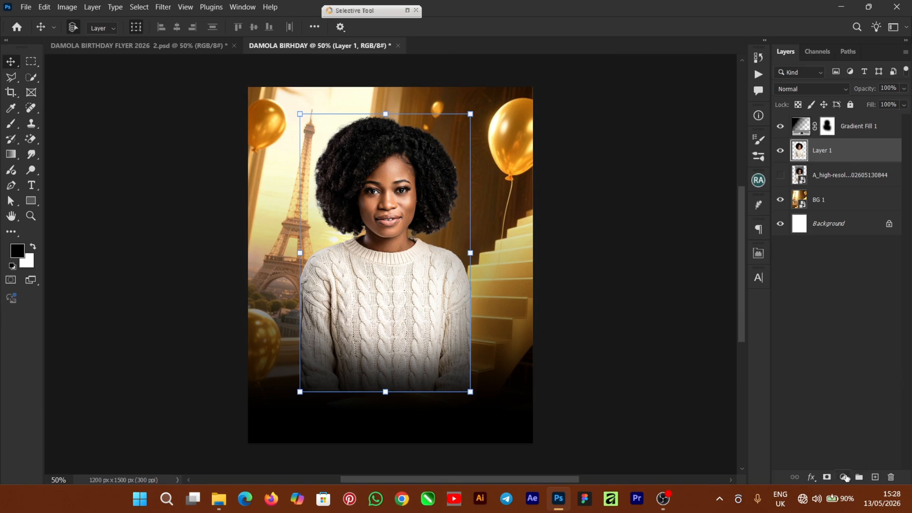
pyautogui.click(845, 477)
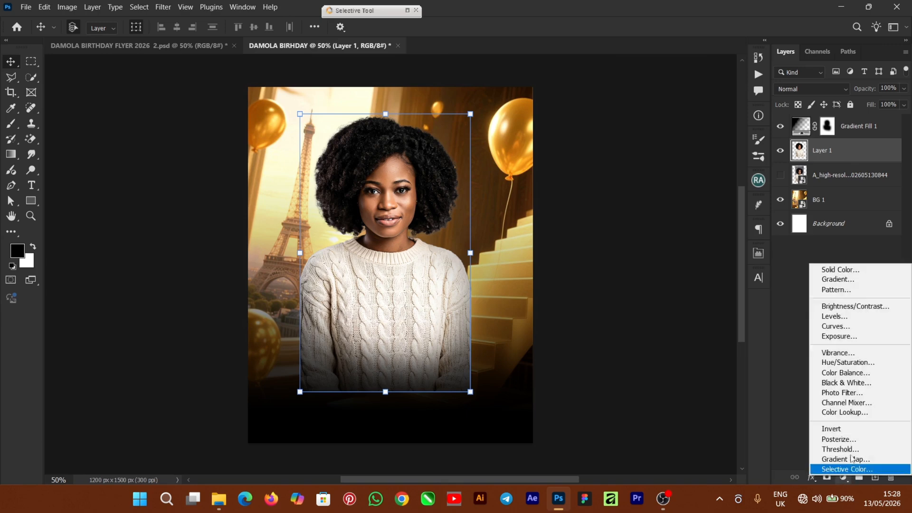
pyautogui.click(864, 308)
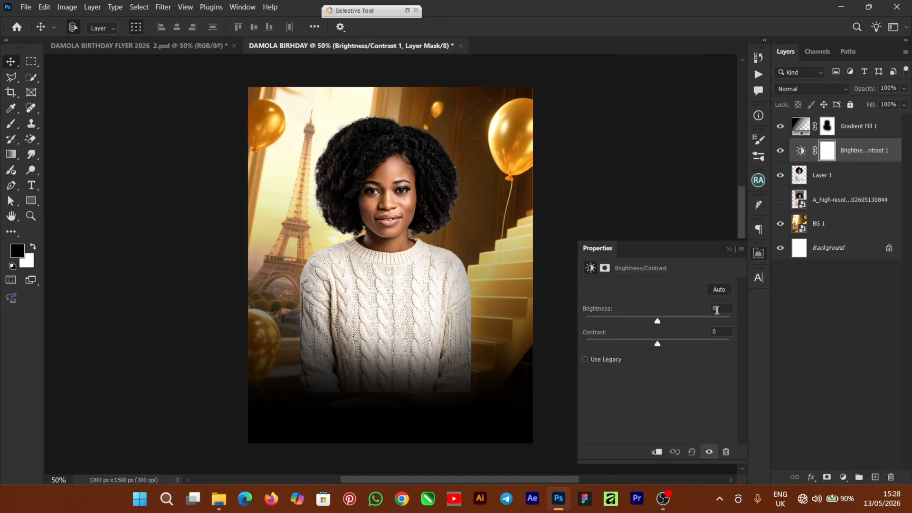
pyautogui.click(715, 309)
pyautogui.write('8')
pyautogui.click(725, 333)
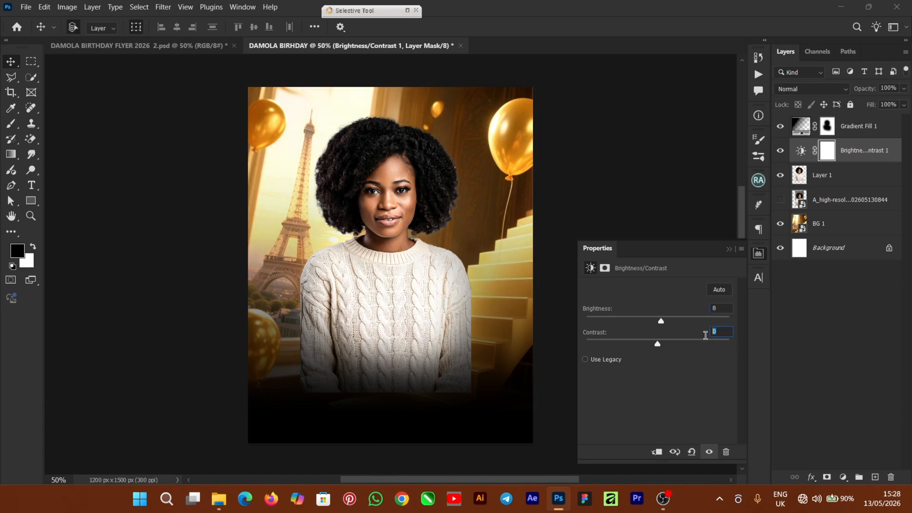
pyautogui.write('6')
pyautogui.click(658, 453)
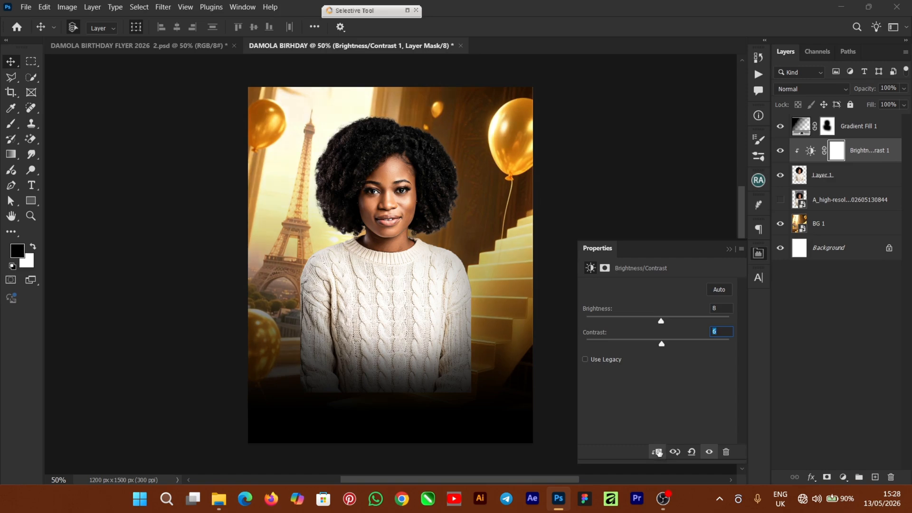
pyautogui.click(730, 251)
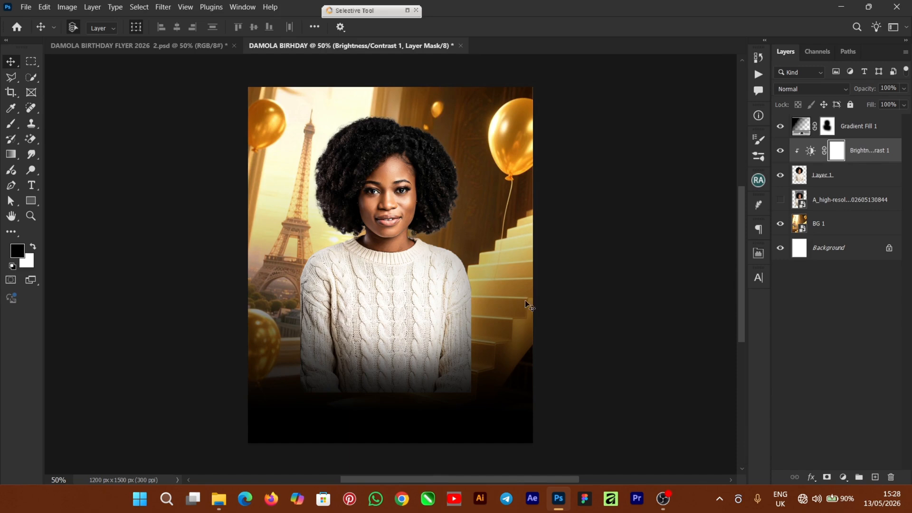
# Deselect all layers and set the Type tool's text colour to white (ffffff).
pyautogui.click(500, 297)
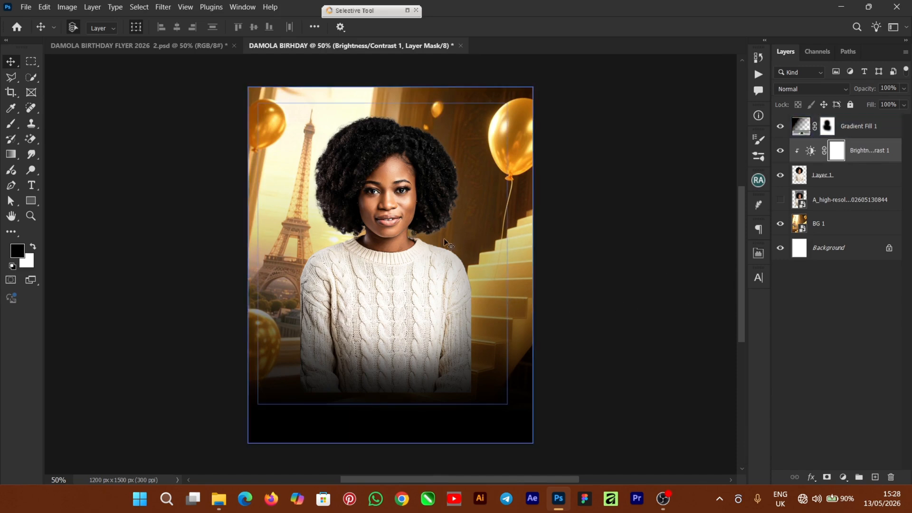
pyautogui.click(626, 265)
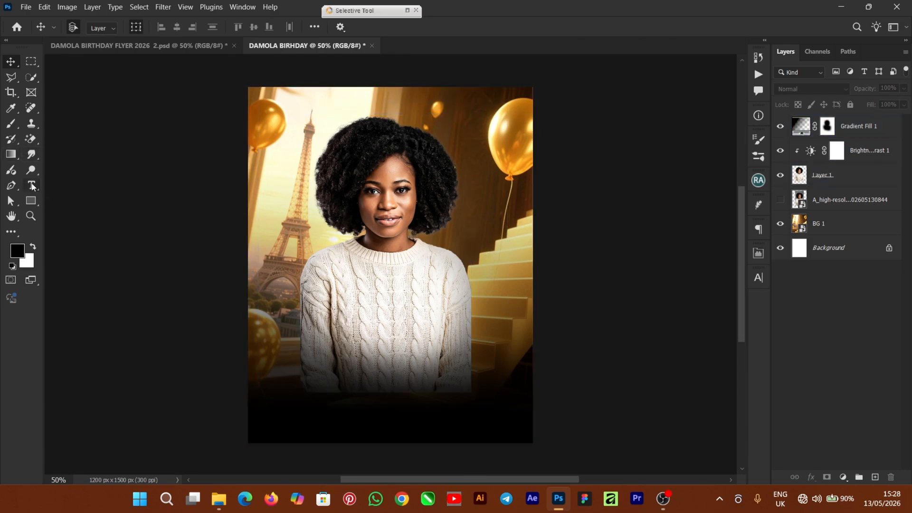
pyautogui.moveTo(33, 186); pyautogui.dragTo(72, 186)
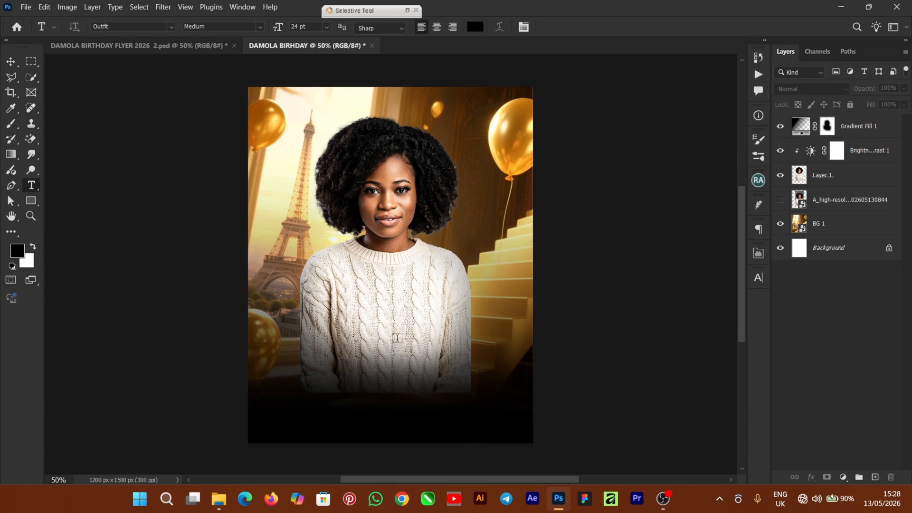
pyautogui.click(476, 27)
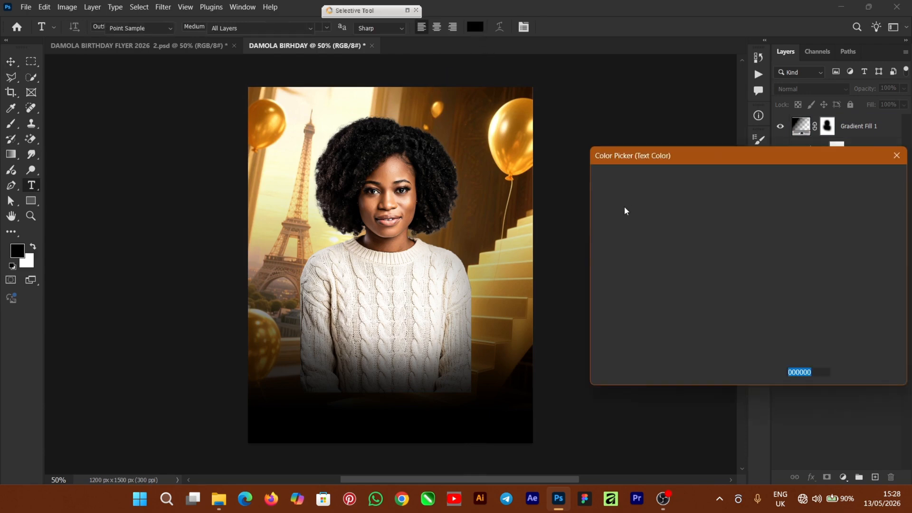
pyautogui.moveTo(628, 183)
pyautogui.mouseDown()
pyautogui.moveTo(608, 188)
pyautogui.moveTo(576, 171)
pyautogui.mouseUp()
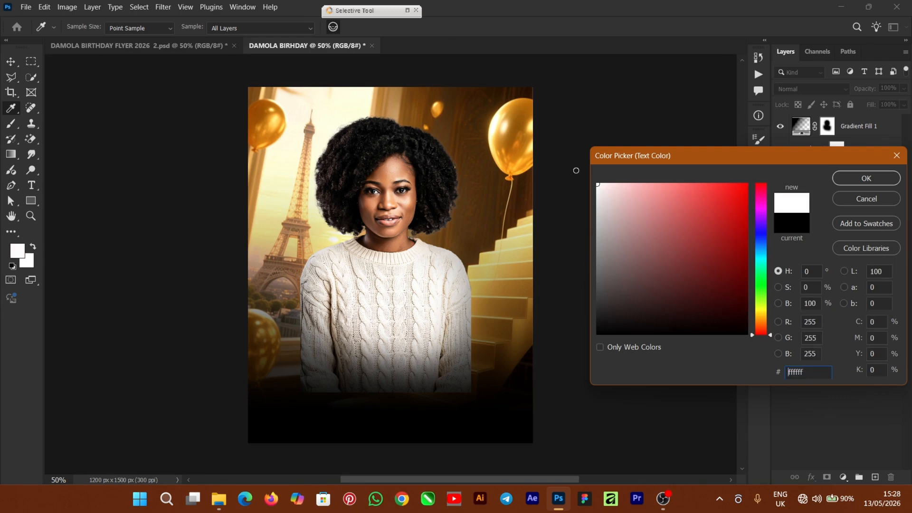
pyautogui.click(866, 186)
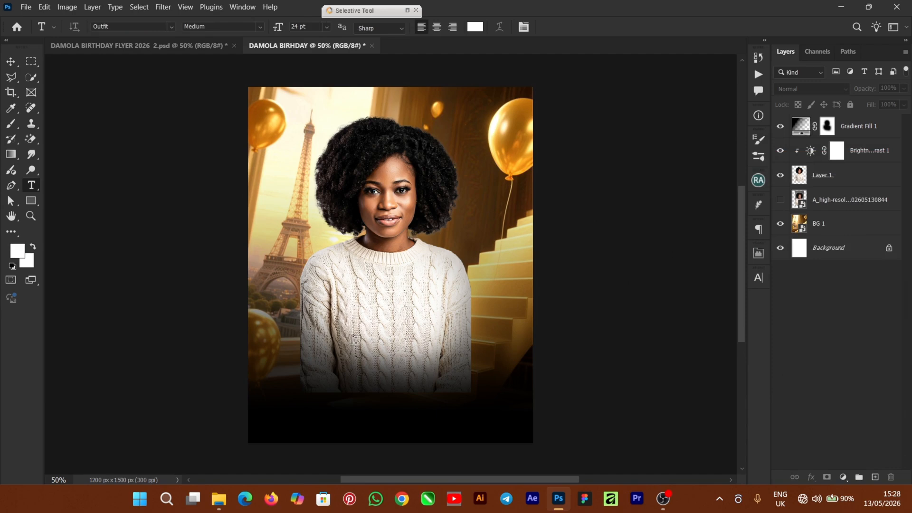
# Add the celebrant's name as white 24 pt Outfit Medium text over the lower part of the sweater.
pyautogui.click(421, 349)
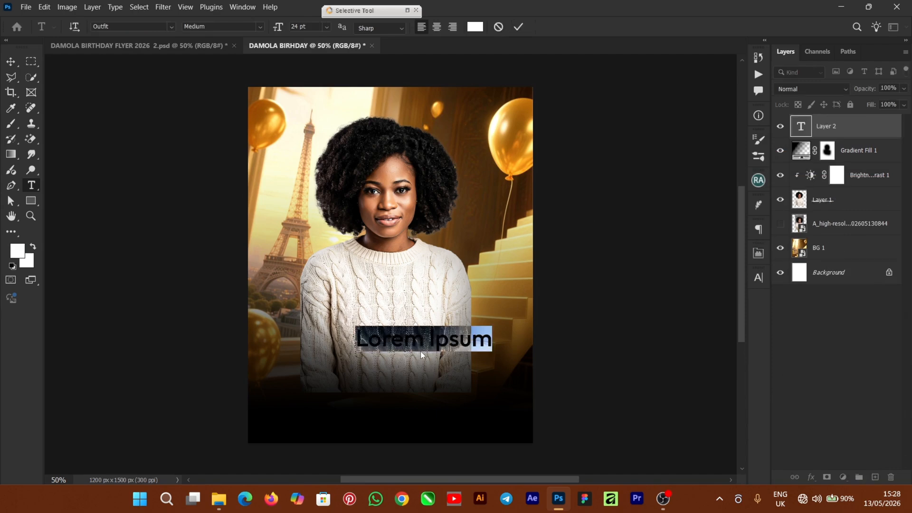
pyautogui.write('Damola')
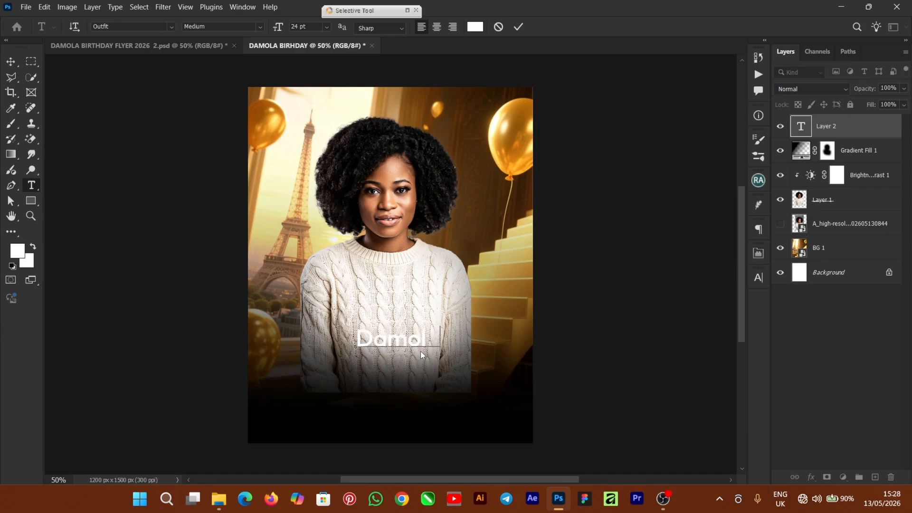
pyautogui.click(518, 27)
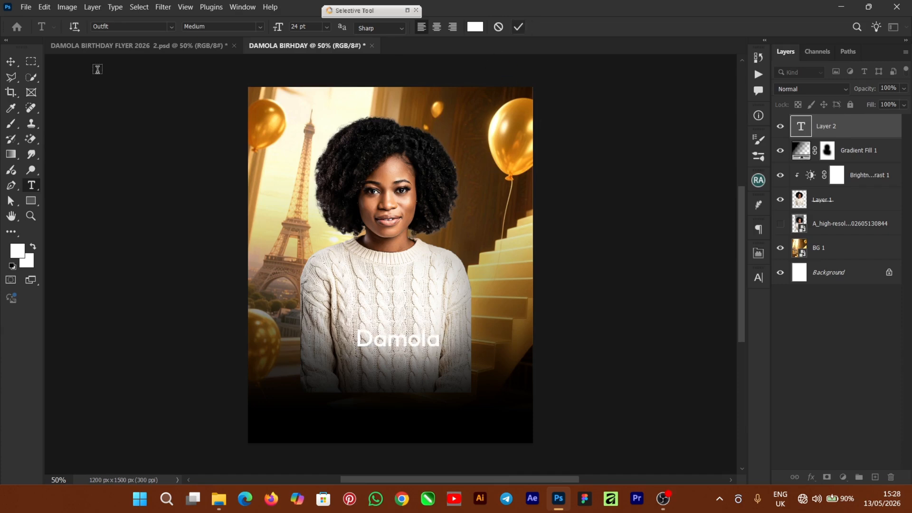
# Enlarge the name text to about 40 pt and place it over the sweater's lower edge.
pyautogui.click(11, 61)
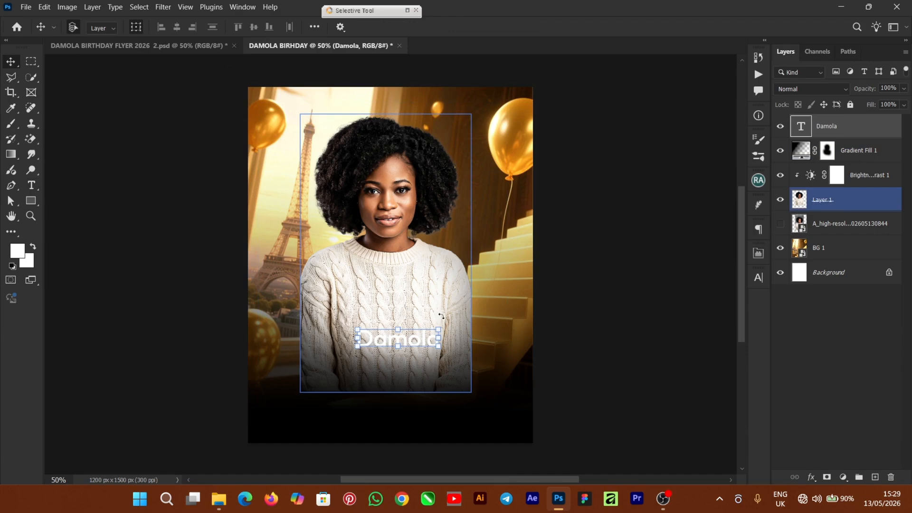
pyautogui.moveTo(438, 329); pyautogui.dragTo(479, 314)
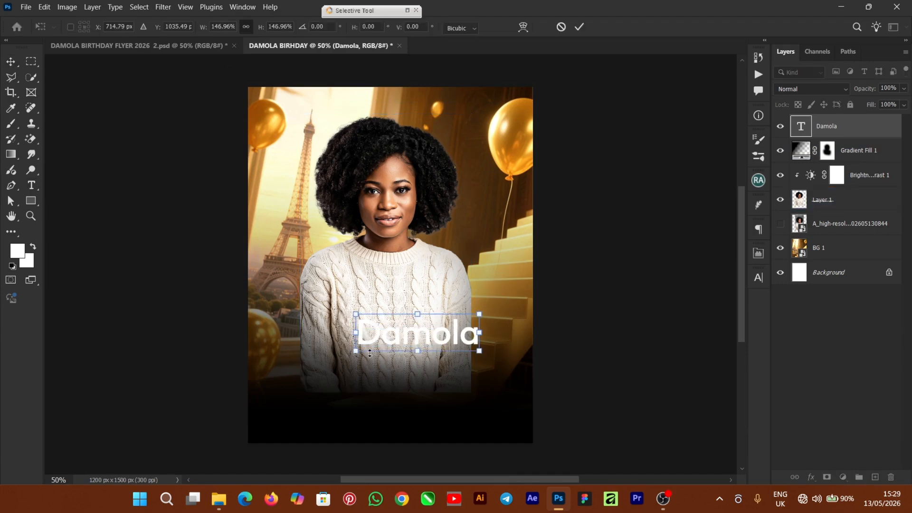
pyautogui.moveTo(353, 356); pyautogui.dragTo(338, 360)
pyautogui.moveTo(410, 342); pyautogui.dragTo(381, 377)
pyautogui.click(580, 27)
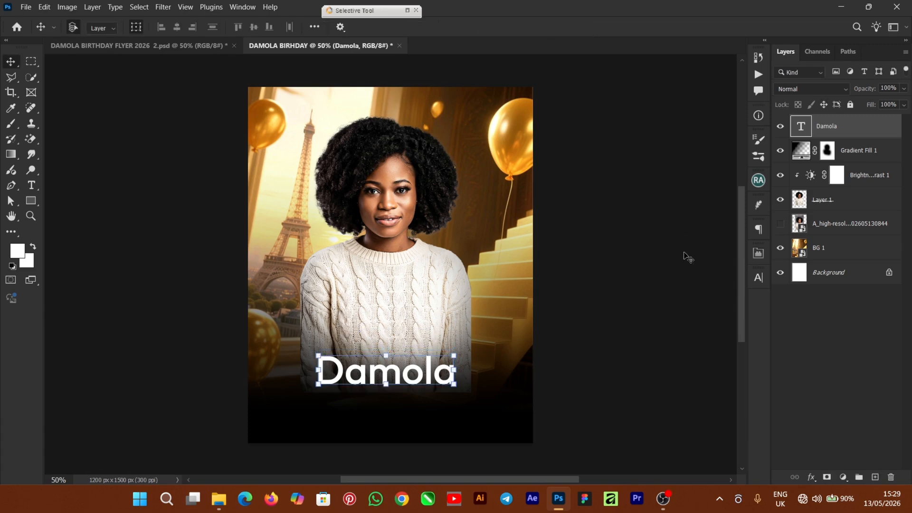
# Change the name text's font to Autography Regular.
pyautogui.click(760, 281)
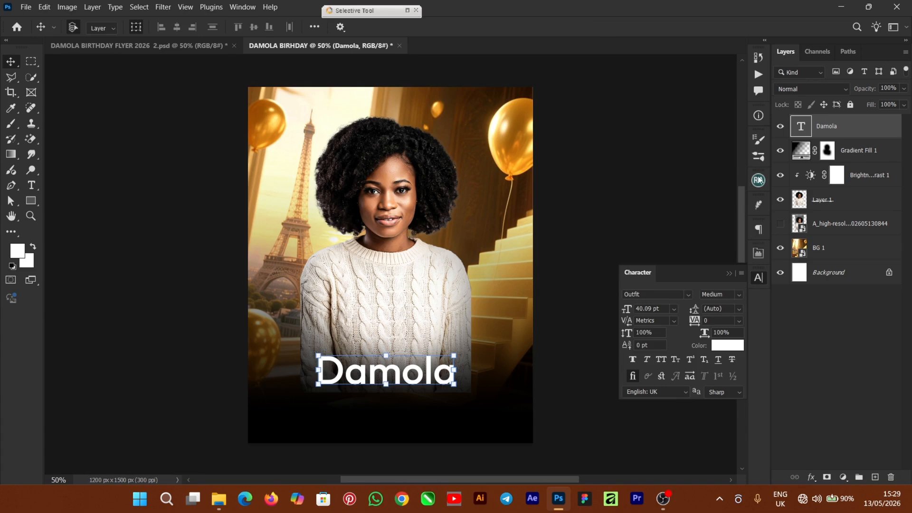
pyautogui.click(241, 7)
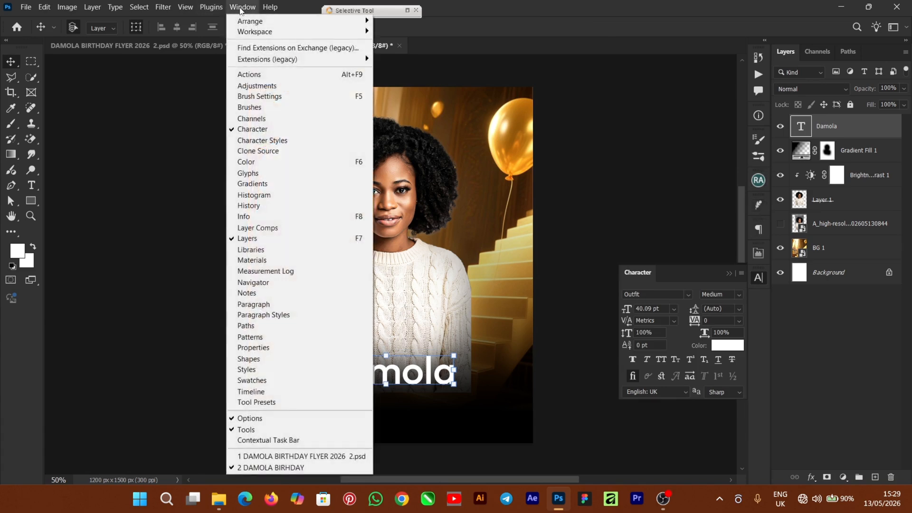
pyautogui.click(255, 134)
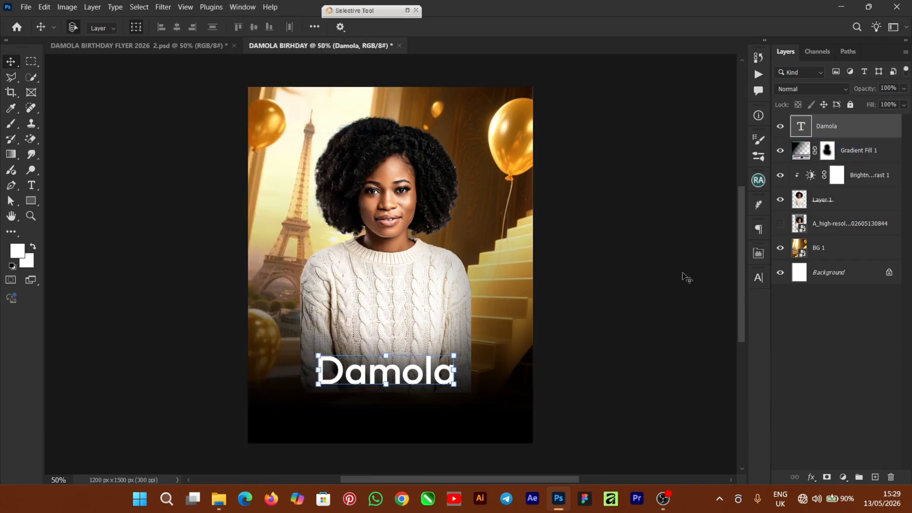
pyautogui.click(759, 278)
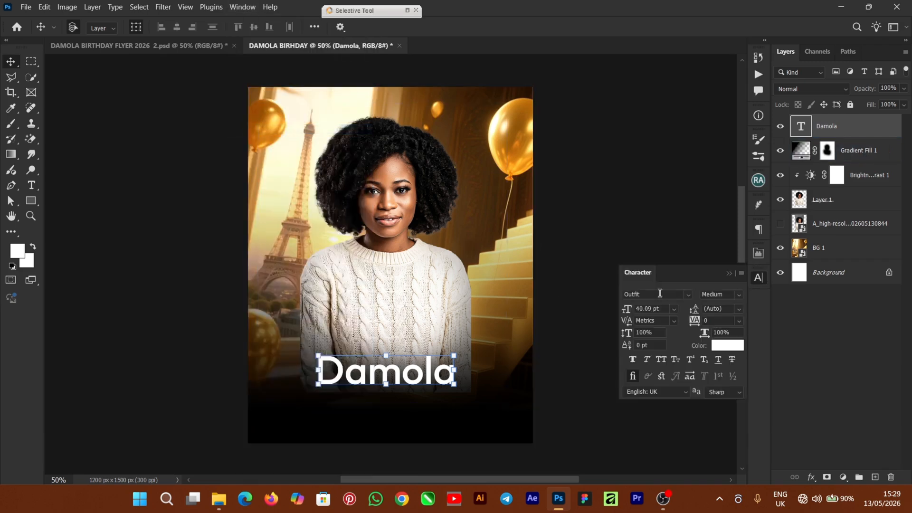
pyautogui.click(677, 294)
pyautogui.write('A')
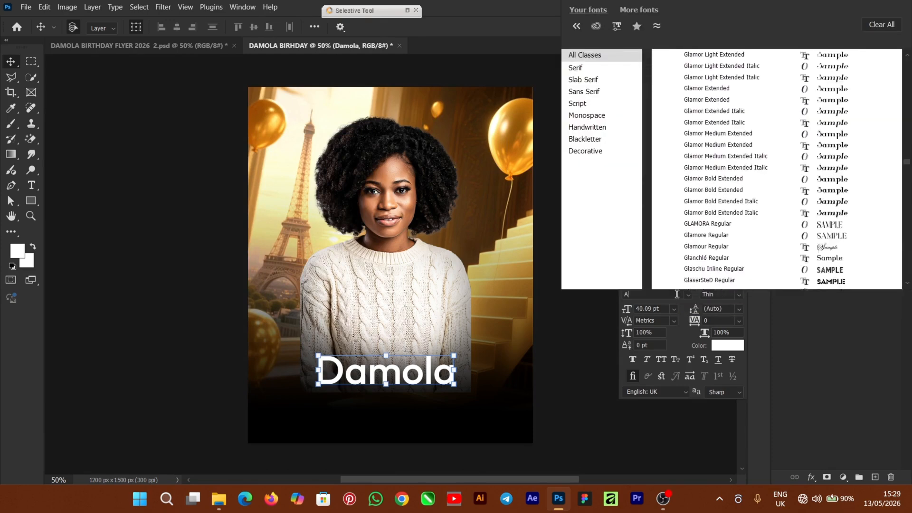
pyautogui.write('ut')
pyautogui.write('ography')
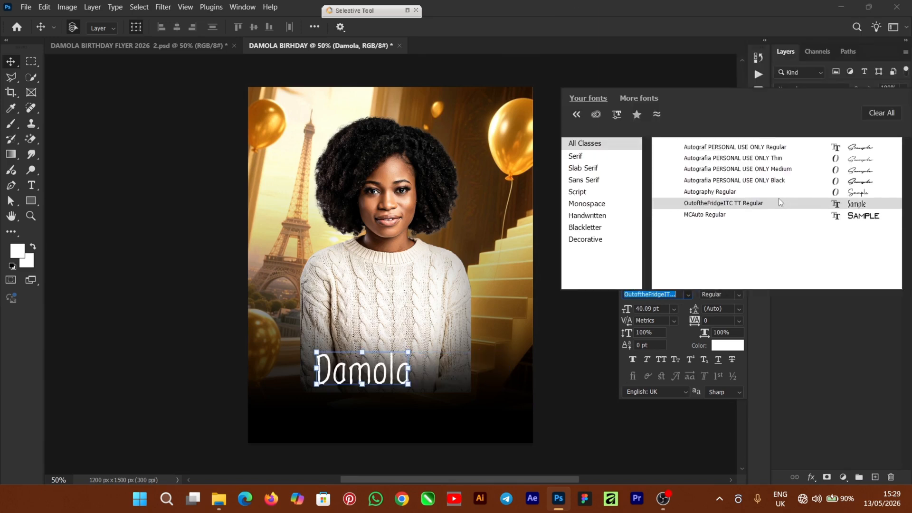
pyautogui.click(763, 192)
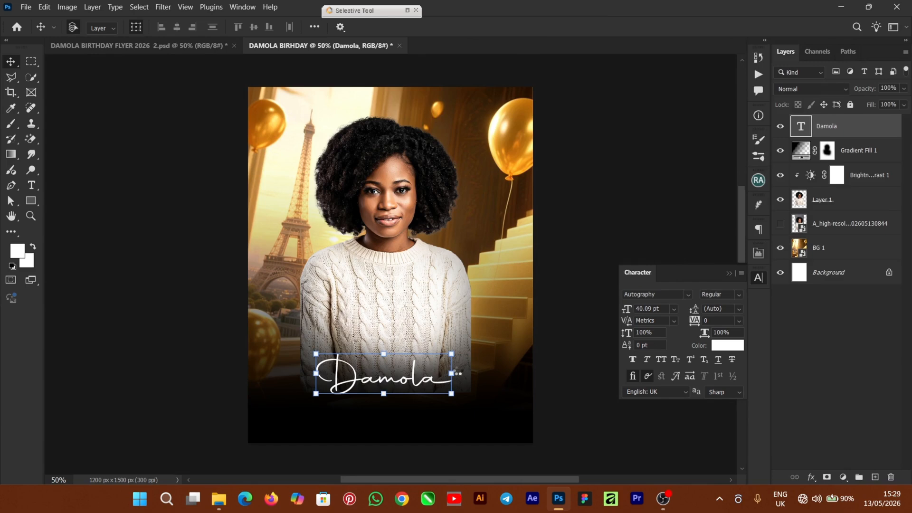
# Scale the script name up to about 52 pt and position it across the sweater's lower edge.
pyautogui.hotkey('ctrl', 't')
pyautogui.moveTo(452, 354); pyautogui.dragTo(485, 339)
pyautogui.moveTo(317, 342); pyautogui.dragTo(306, 335)
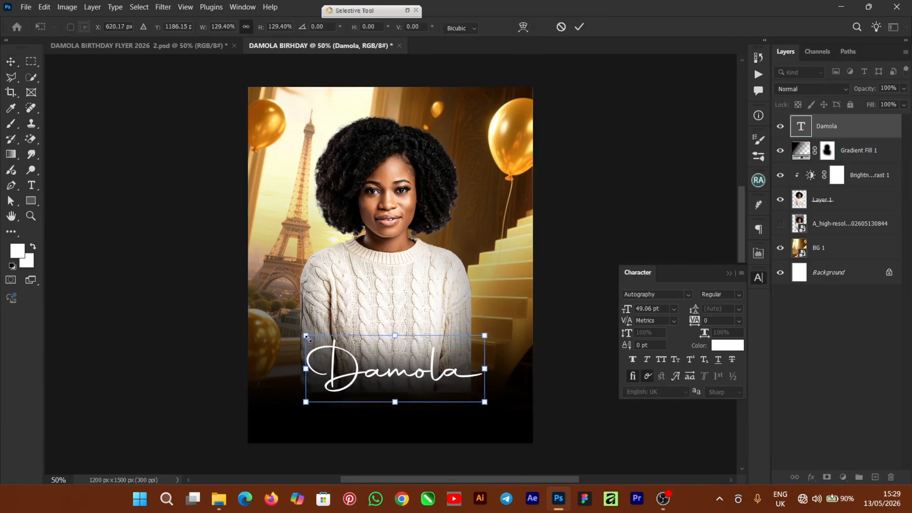
pyautogui.moveTo(376, 366); pyautogui.dragTo(363, 366)
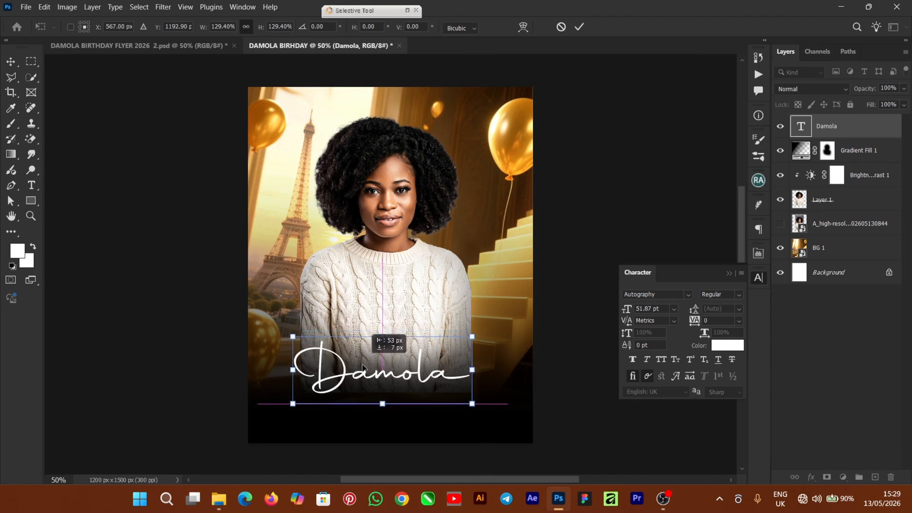
pyautogui.moveTo(472, 336); pyautogui.dragTo(474, 336)
pyautogui.click(579, 26)
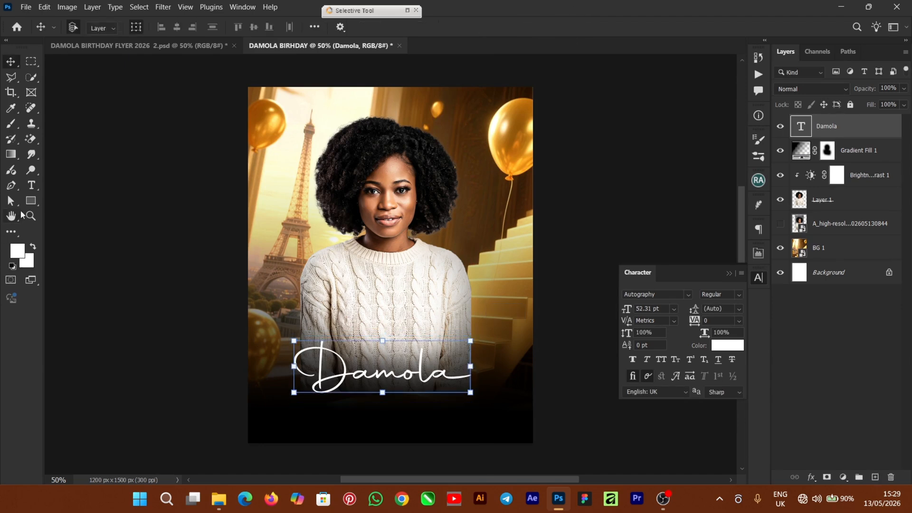
# Add the celebrant's other name as white 24 pt text and place it just above the large script name.
pyautogui.click(32, 186)
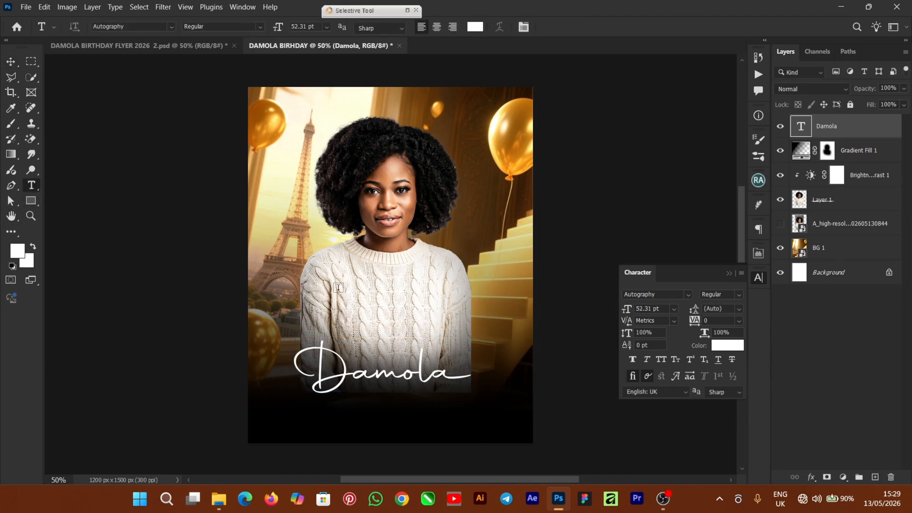
pyautogui.click(363, 292)
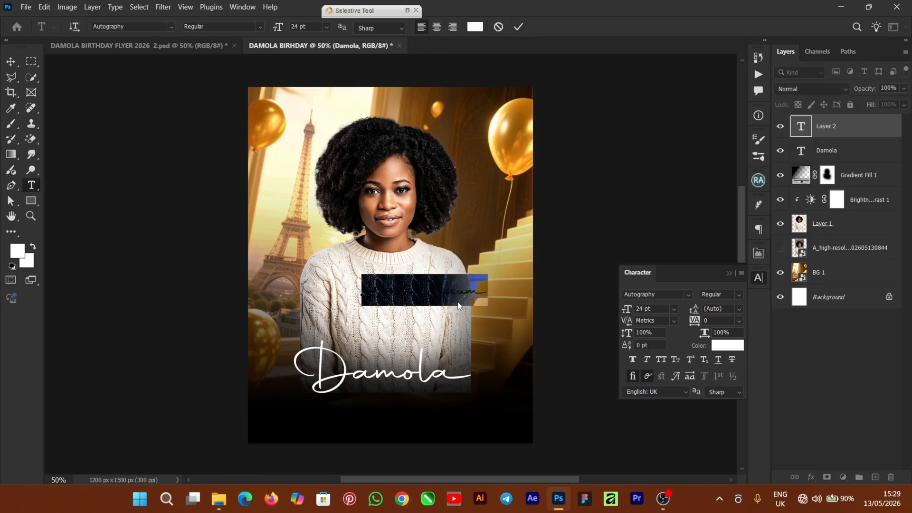
pyautogui.press('BackSpace')
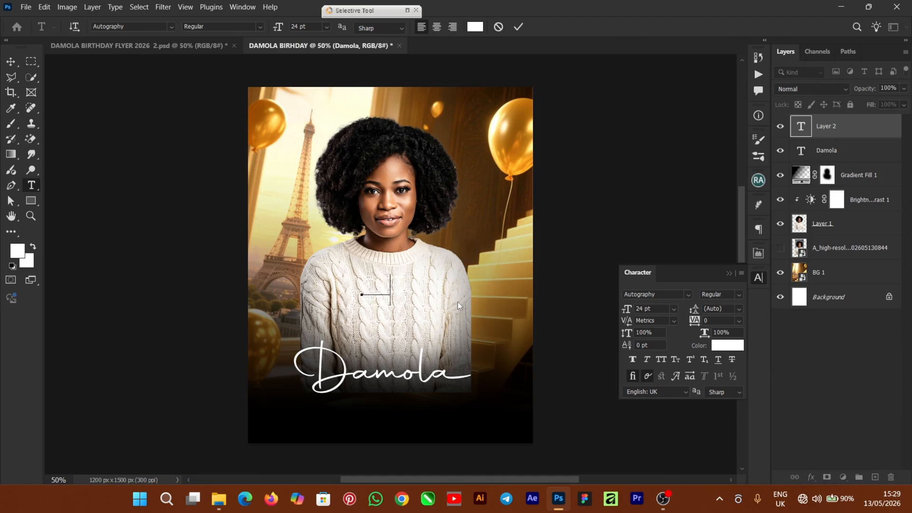
pyautogui.write('Happy')
pyautogui.click(517, 27)
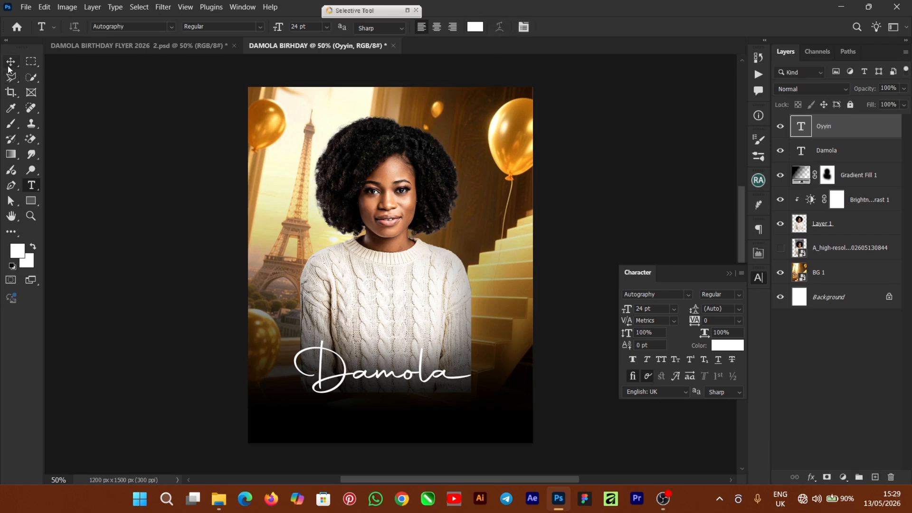
pyautogui.click(10, 62)
pyautogui.moveTo(396, 289); pyautogui.dragTo(394, 351)
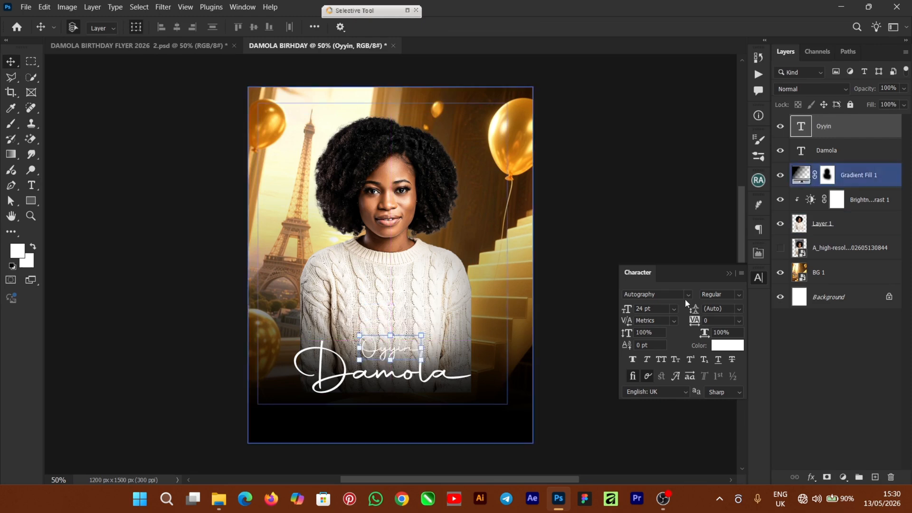
# Set the smaller name text's font to Figtree Regular.
pyautogui.click(689, 296)
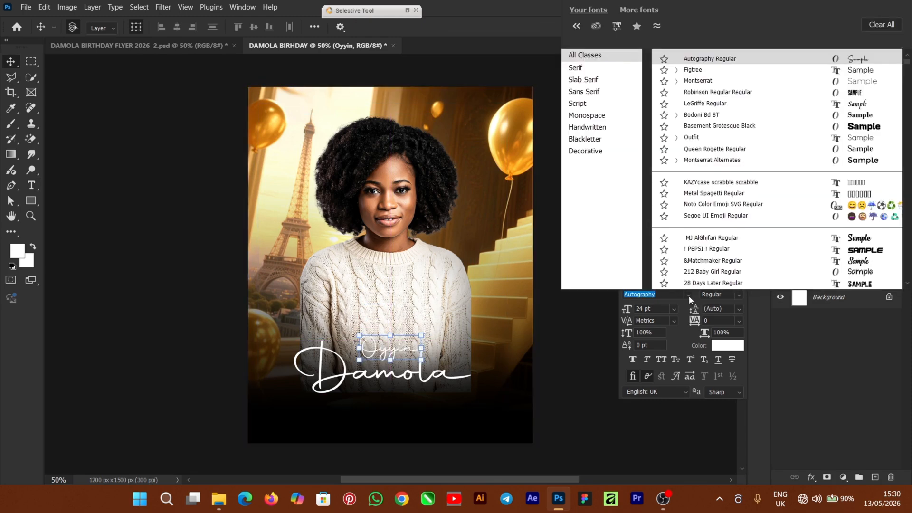
pyautogui.click(694, 70)
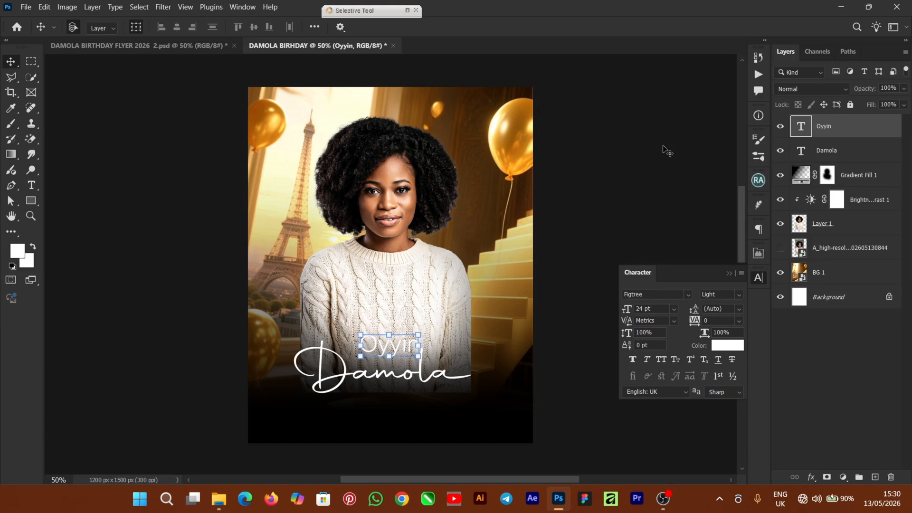
pyautogui.click(740, 296)
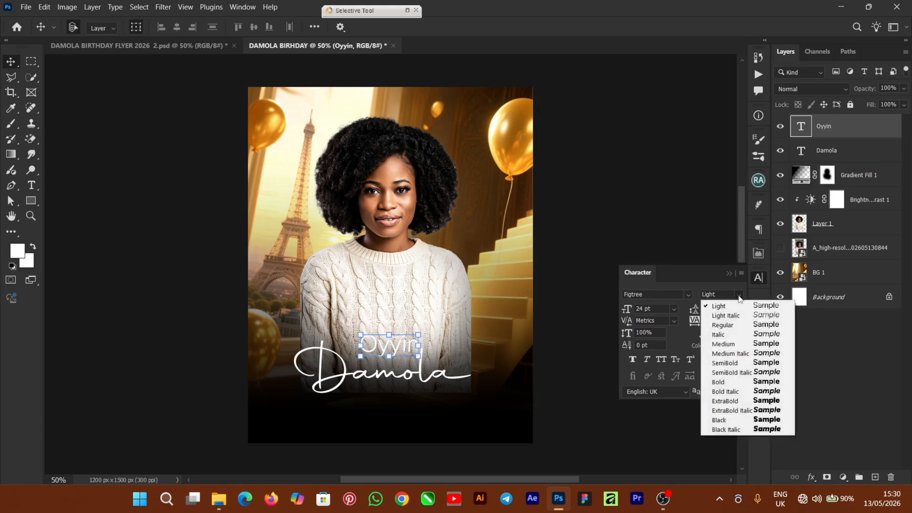
pyautogui.click(741, 350)
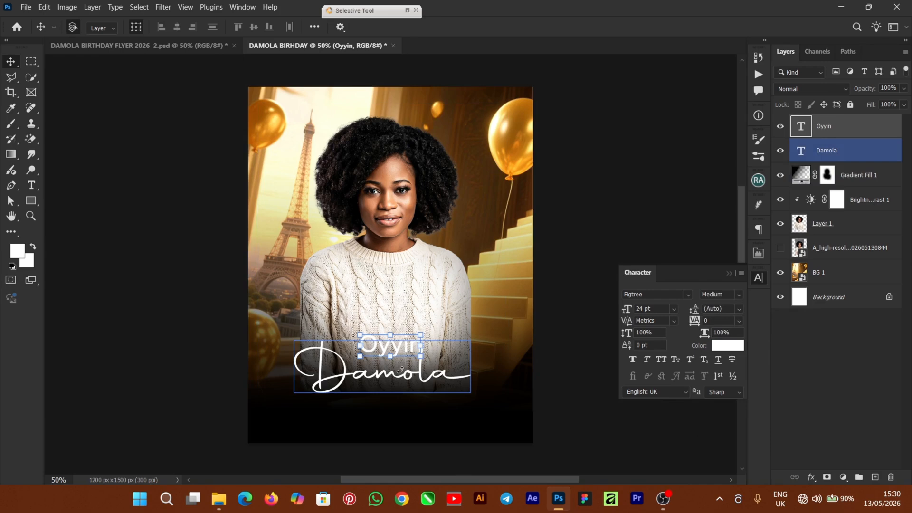
pyautogui.click(740, 296)
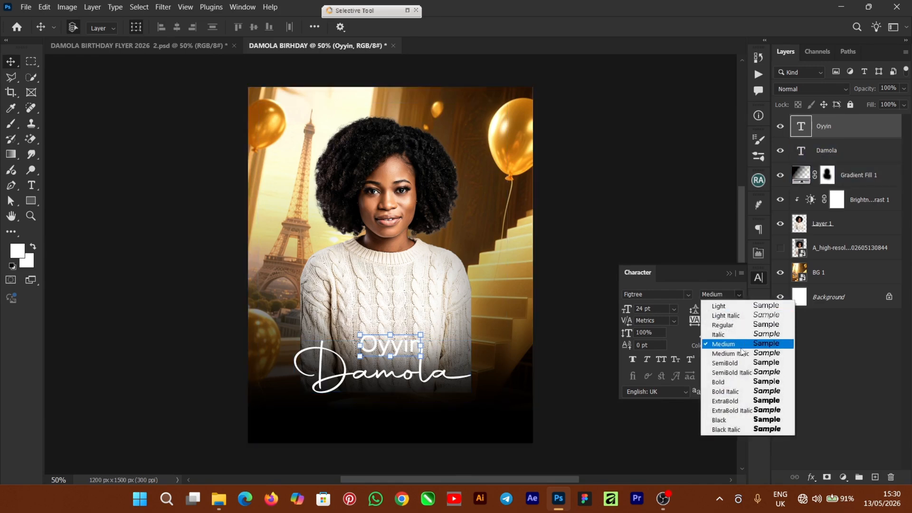
pyautogui.click(722, 325)
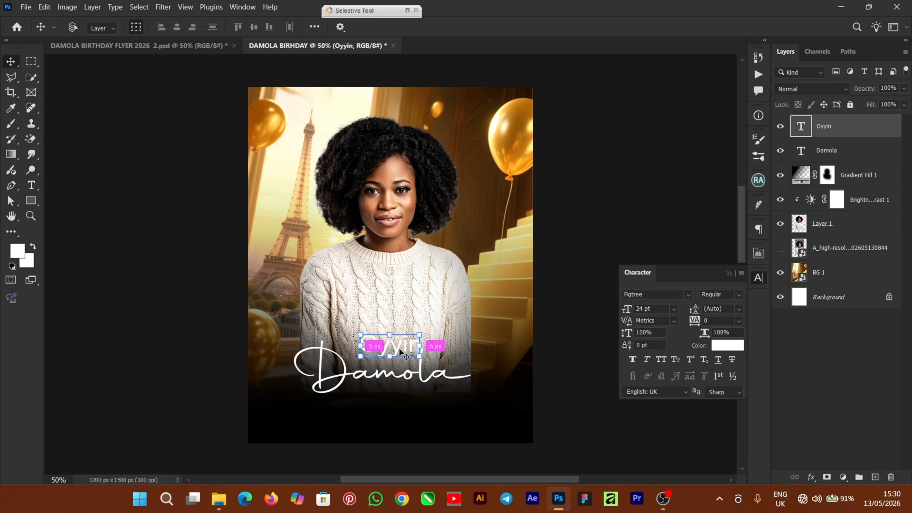
# Correct the spelling of the smaller name text by deleting its repeated letter.
pyautogui.hotkey('ctrl', '+')
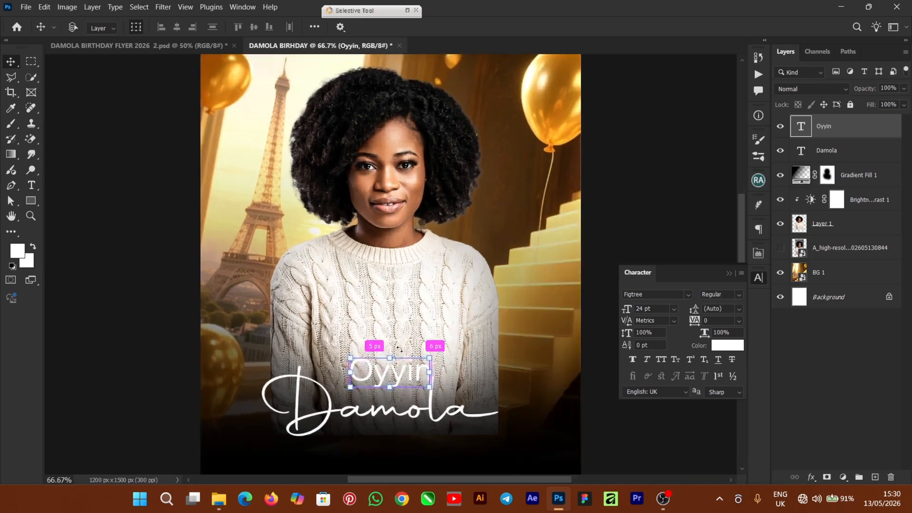
pyautogui.doubleClick(399, 375)
pyautogui.click(405, 375)
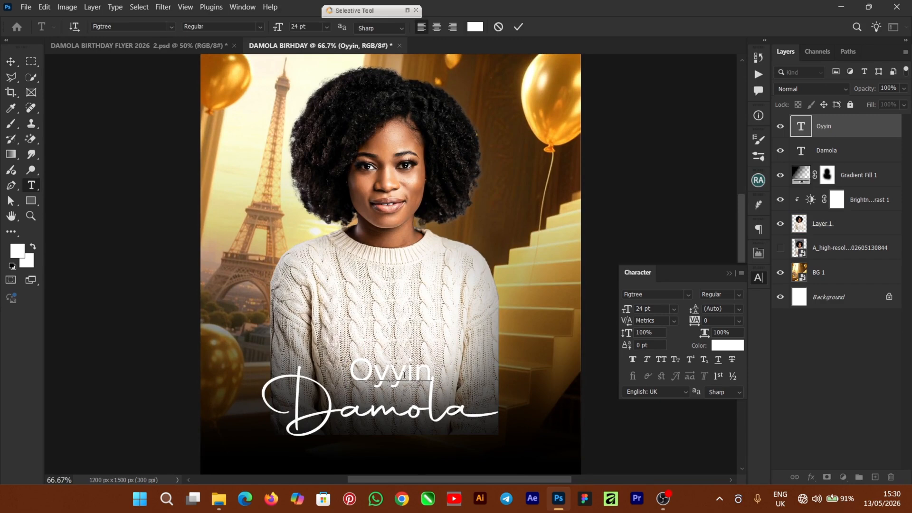
pyautogui.press('Delete')
pyautogui.click(519, 26)
pyautogui.press('v')
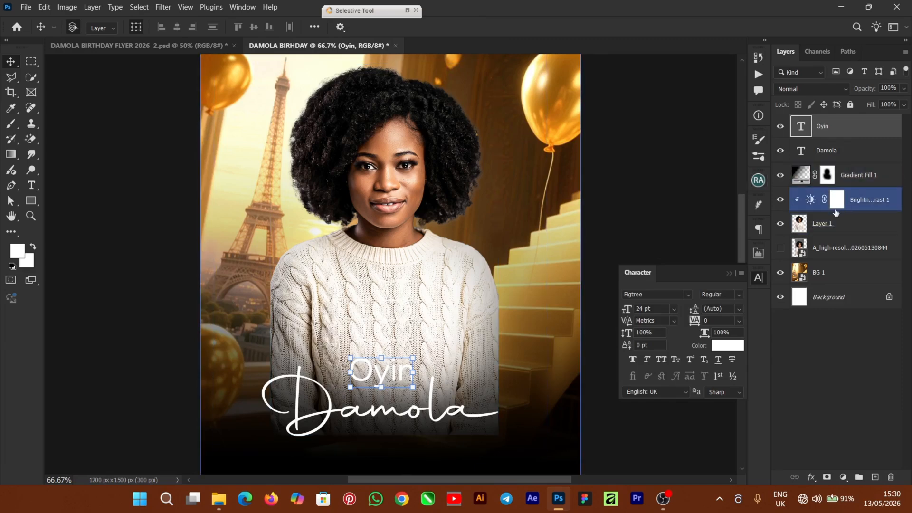
# Move the portrait cutout together with its clipped Brightness/Contrast layer straight up, to a vertical position of 641.50 px.
pyautogui.click(855, 225)
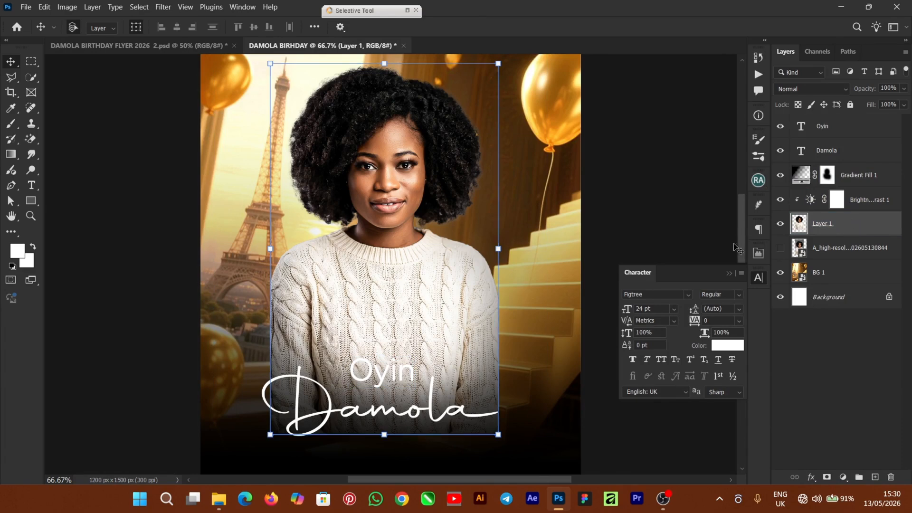
pyautogui.click(729, 275)
pyautogui.moveTo(740, 263)
pyautogui.mouseDown()
pyautogui.moveTo(745, 231)
pyautogui.moveTo(746, 263)
pyautogui.mouseUp()
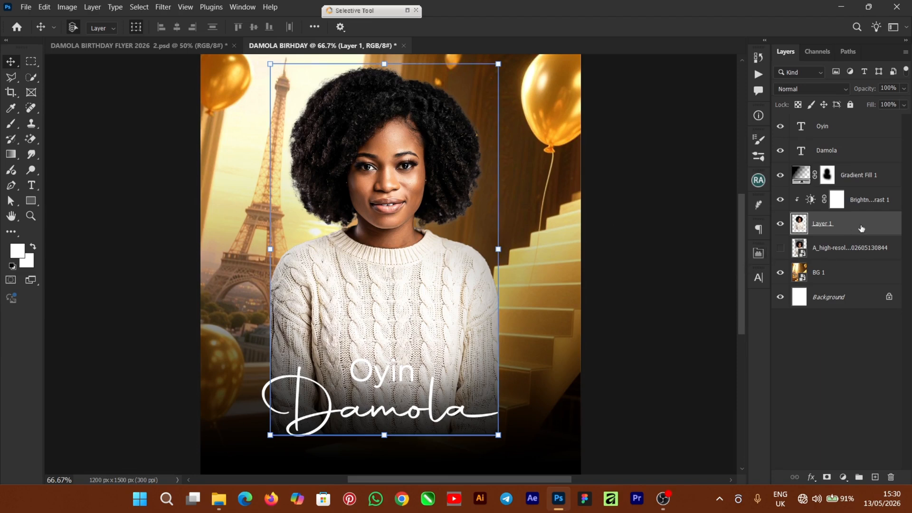
pyautogui.keyDown('shift'); pyautogui.click(869, 202); pyautogui.keyUp('shift')
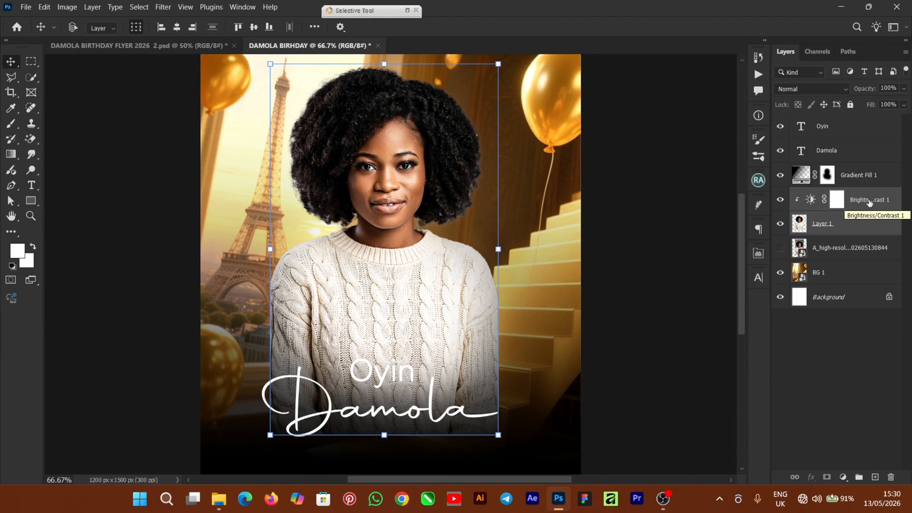
pyautogui.hotkey('ctrl', 't')
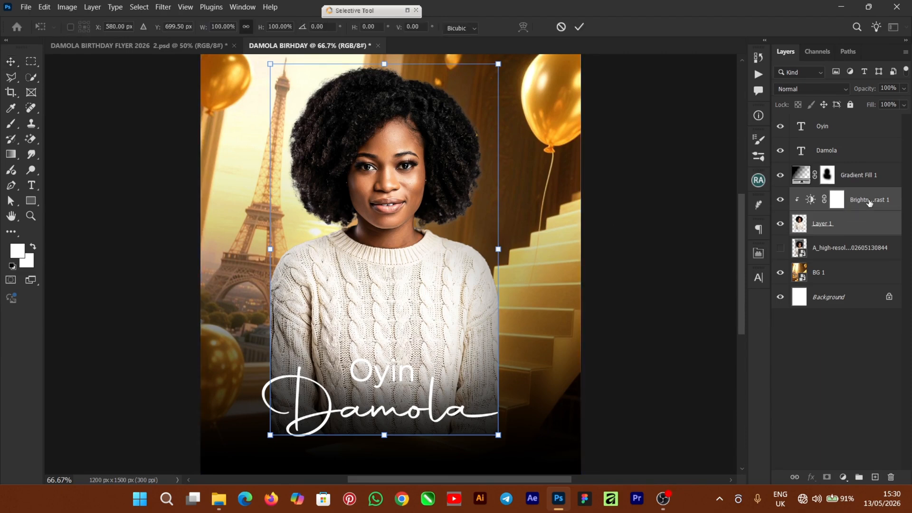
pyautogui.press('Up')
pyautogui.press('Up')
pyautogui.press('Up')
pyautogui.press('Up')
pyautogui.press('Up')
pyautogui.press('Up')
pyautogui.press('Up')
pyautogui.press('Up')
pyautogui.press('Up')
pyautogui.press('Up')
pyautogui.press('Up')
pyautogui.press('Up')
pyautogui.press('Up')
pyautogui.press('Up')
pyautogui.press('Up')
pyautogui.press('Up')
pyautogui.press('Up')
pyautogui.press('Up')
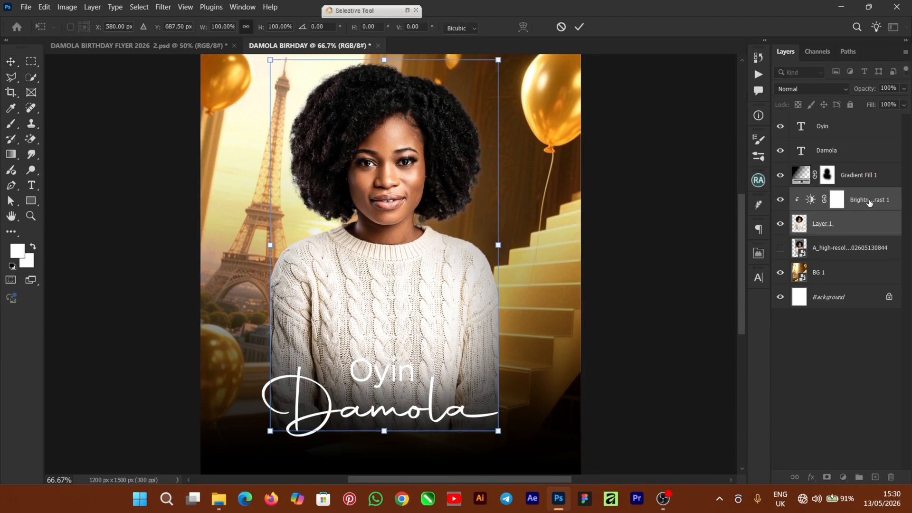
pyautogui.hotkey('ctrl', '-')
pyautogui.press('Up')
pyautogui.press('Up')
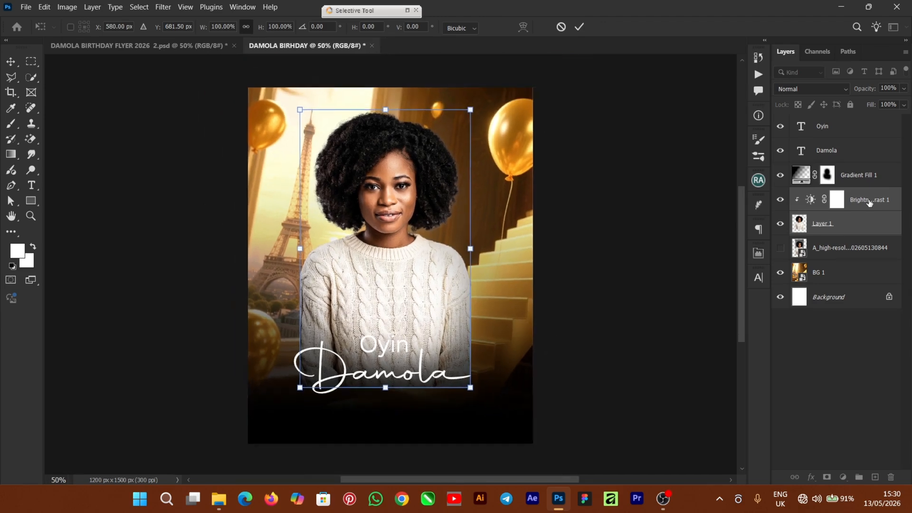
pyautogui.press('Up')
pyautogui.press('Up')
pyautogui.press('Up')
pyautogui.press('Up')
pyautogui.press('Up')
pyautogui.press('Up')
pyautogui.press('Up')
pyautogui.press('Up')
pyautogui.press('Up')
pyautogui.press('Up')
pyautogui.press('Up')
pyautogui.press('Up')
pyautogui.press('Up')
pyautogui.press('Up')
pyautogui.press('Up')
pyautogui.press('Up')
pyautogui.press('Up')
pyautogui.press('Up')
pyautogui.press('Up')
pyautogui.press('Up')
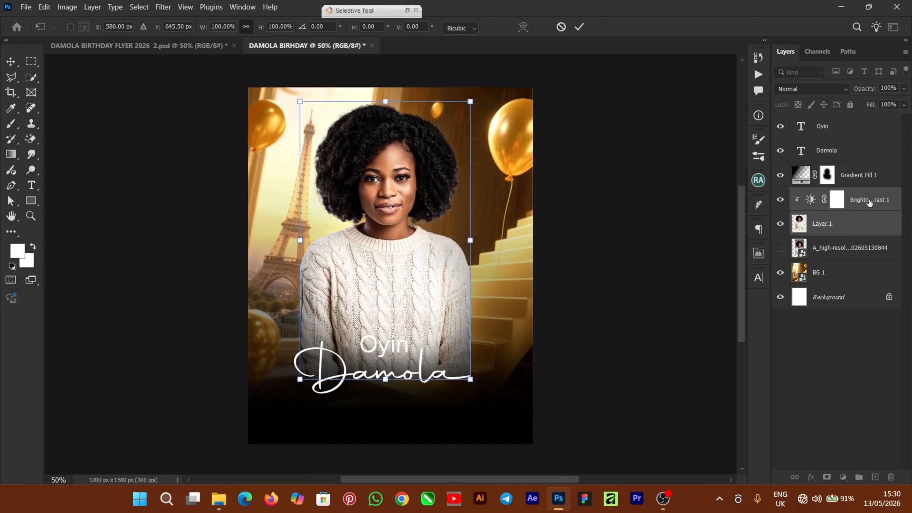
pyautogui.press('Up')
pyautogui.press('Up')
pyautogui.press('Up')
pyautogui.press('Up')
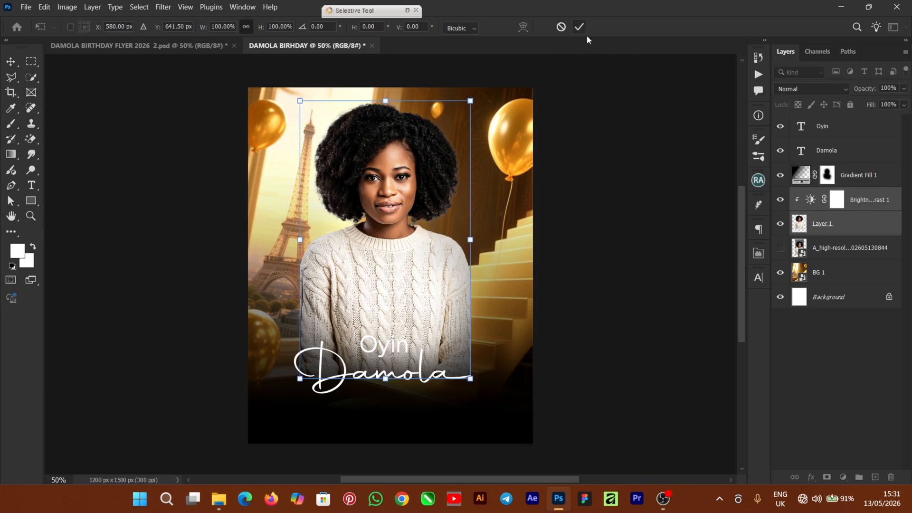
pyautogui.press('Return')
# Group the portrait and its Brightness/Contrast layer and name the group IMAGE.
pyautogui.hotkey('ctrl', 'g')
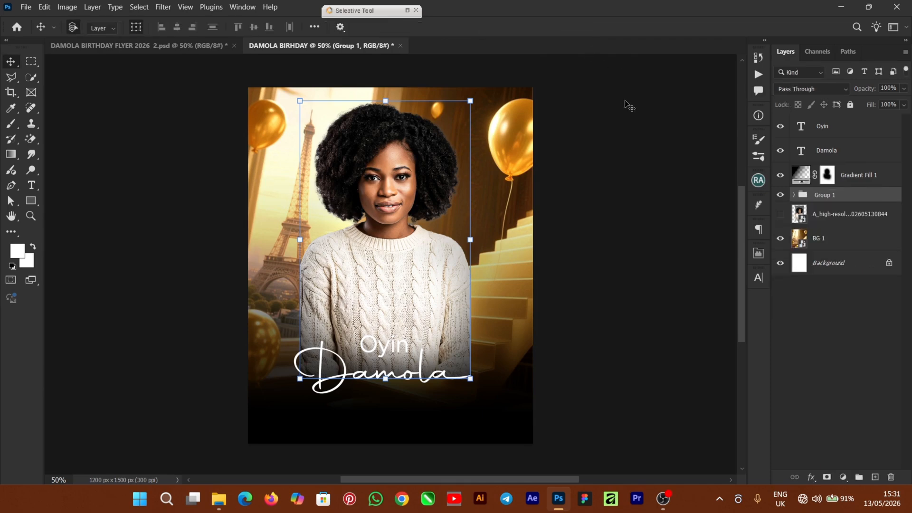
pyautogui.doubleClick(823, 197)
pyautogui.click(839, 193)
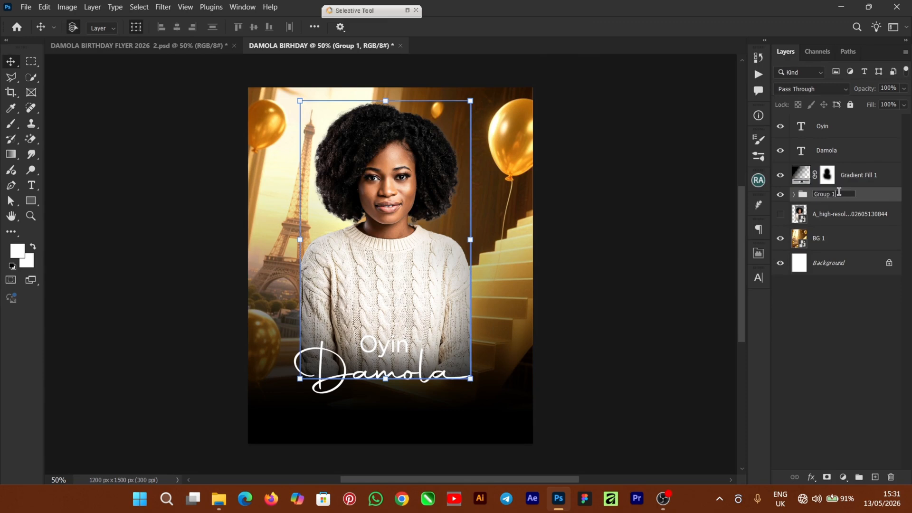
pyautogui.moveTo(839, 192); pyautogui.dragTo(797, 199)
pyautogui.write('IMAGE')
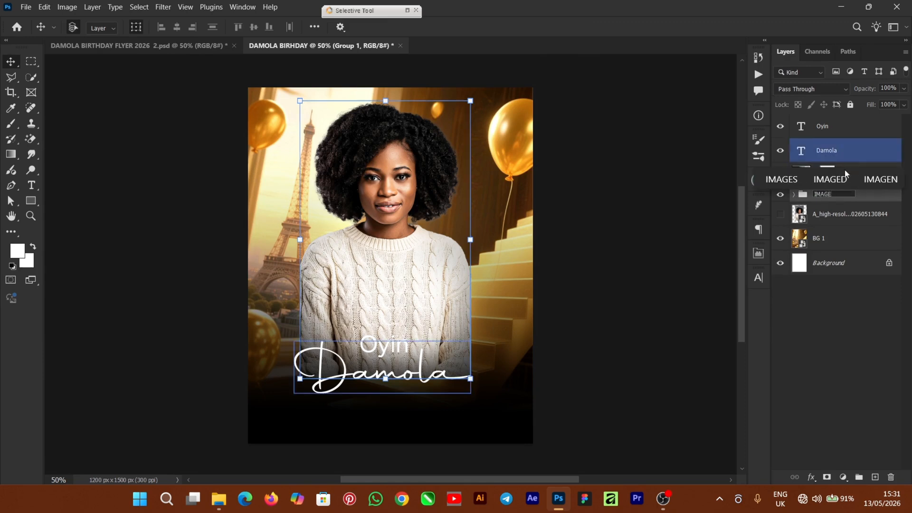
pyautogui.press('Return')
# Nudge the large script name a few pixels up and to the left across the sweater's lower edge.
pyautogui.click(793, 239)
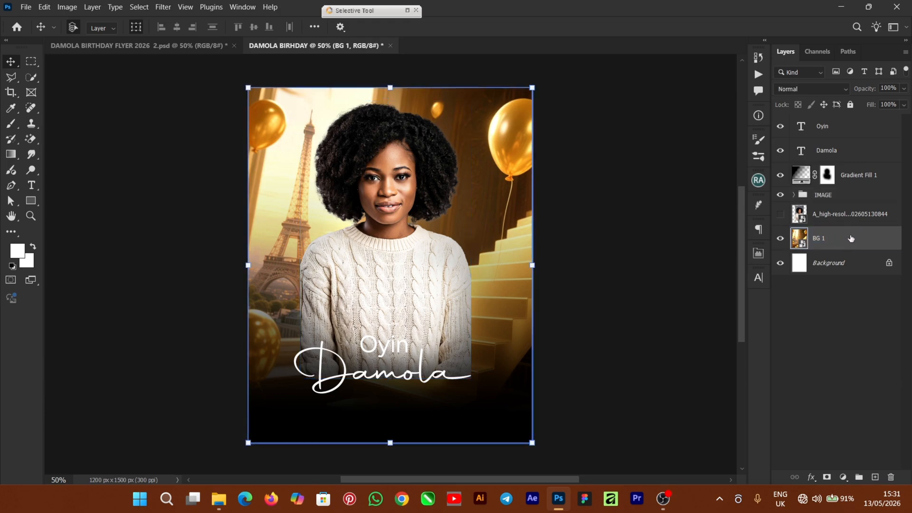
pyautogui.click(682, 288)
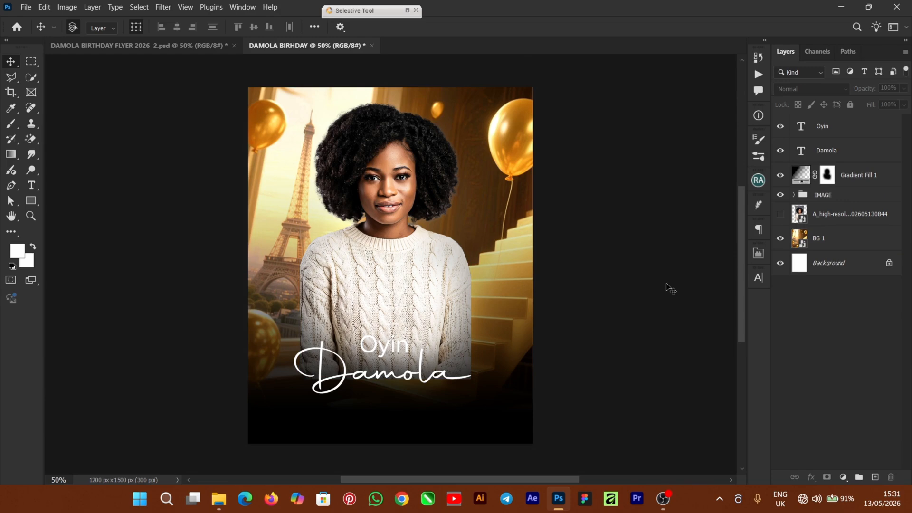
pyautogui.click(371, 364)
pyautogui.moveTo(345, 379)
pyautogui.mouseDown()
pyautogui.moveTo(336, 390)
pyautogui.moveTo(343, 378)
pyautogui.mouseUp()
# Review the dark bottom fade's Gradient Fill settings, keeping the linear style with 89.49° angle and 94% scale.
pyautogui.click(804, 177)
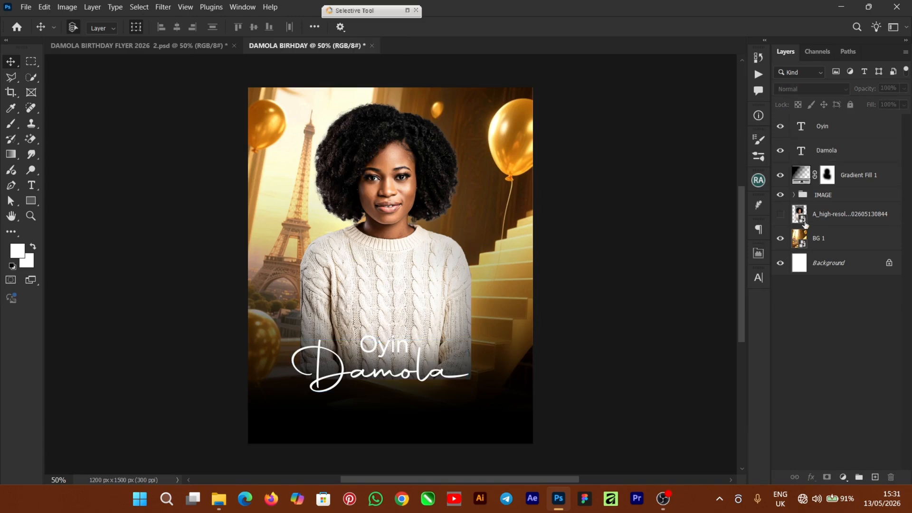
pyautogui.doubleClick(802, 176)
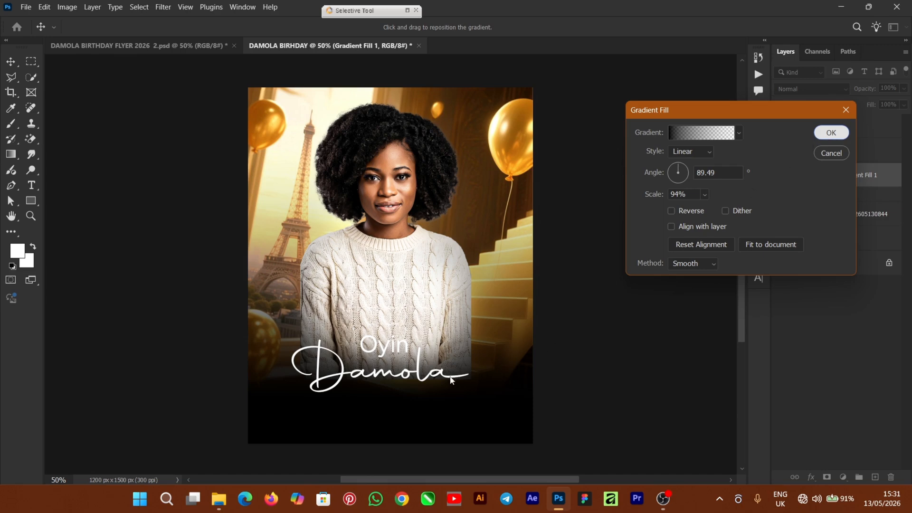
pyautogui.press('Return')
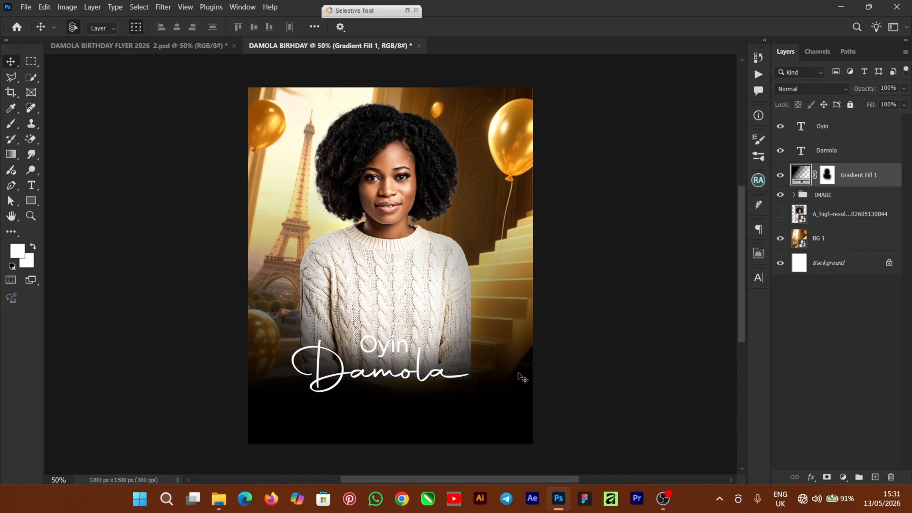
# Add a Gradient Overlay to the large script name and use gold FFD785 for the gradient's first colour stop.
pyautogui.click(343, 389)
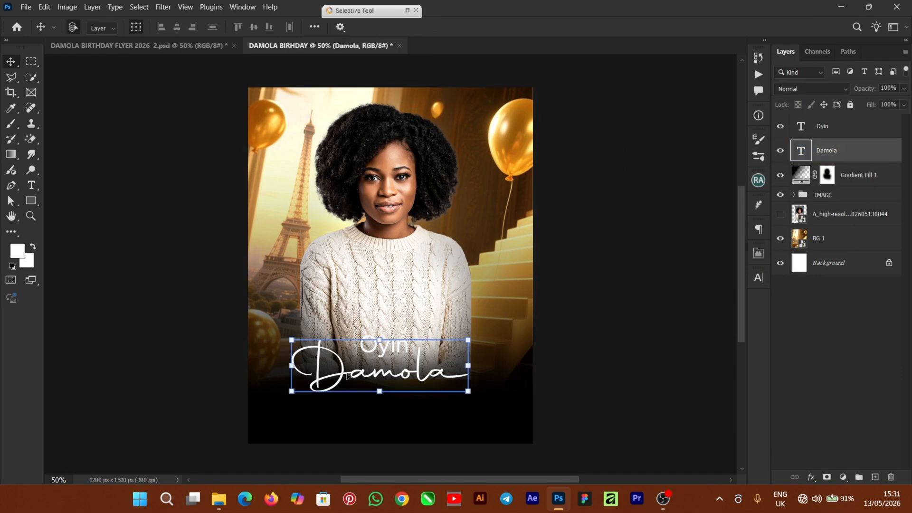
pyautogui.click(813, 477)
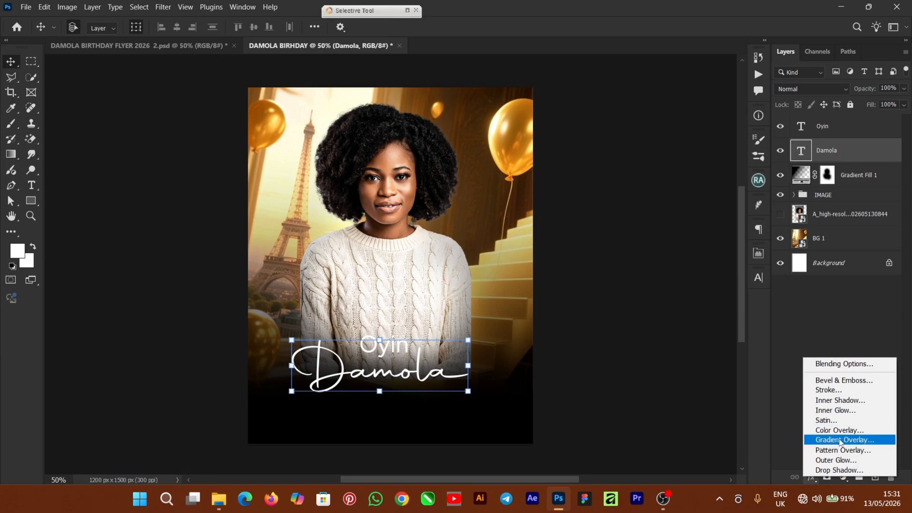
pyautogui.click(858, 441)
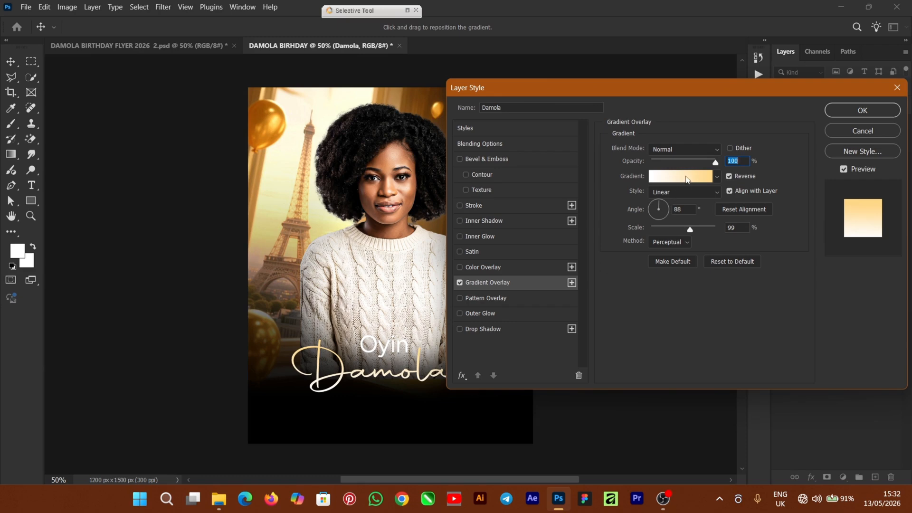
pyautogui.click(686, 177)
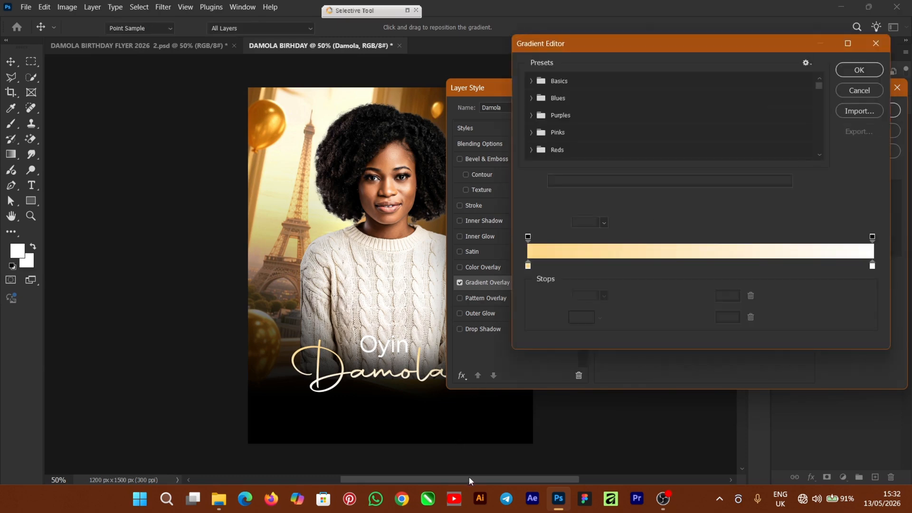
pyautogui.moveTo(469, 479); pyautogui.dragTo(518, 472)
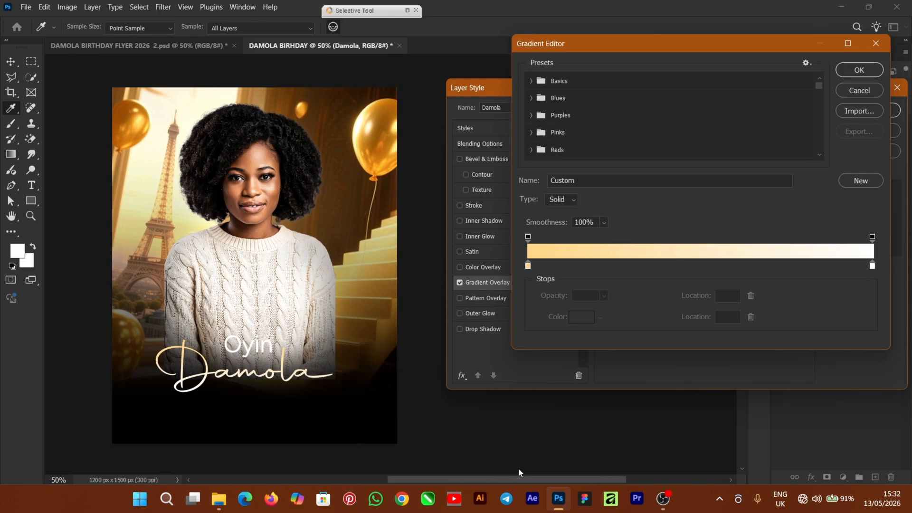
pyautogui.click(529, 267)
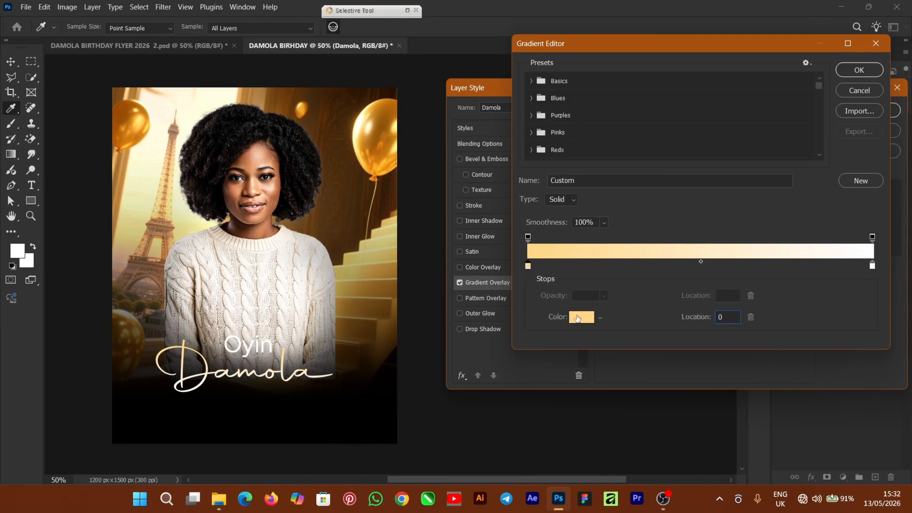
pyautogui.click(578, 318)
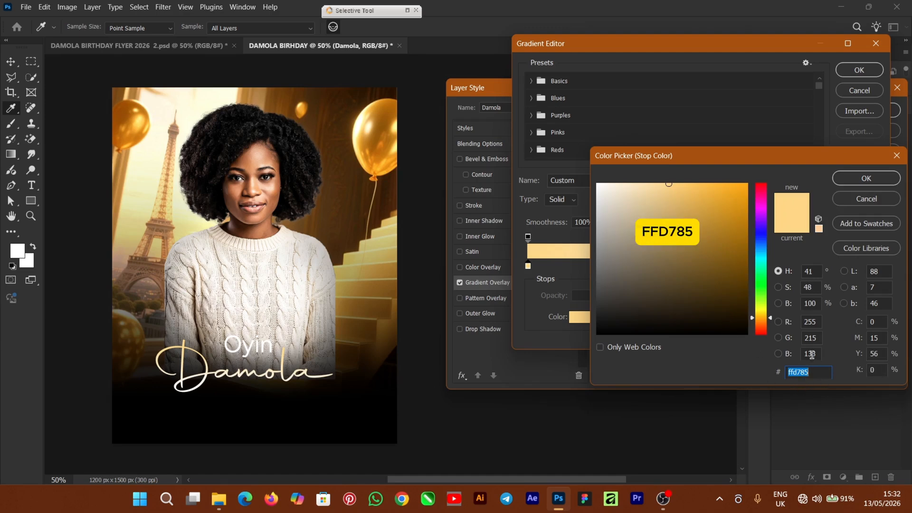
pyautogui.click(853, 179)
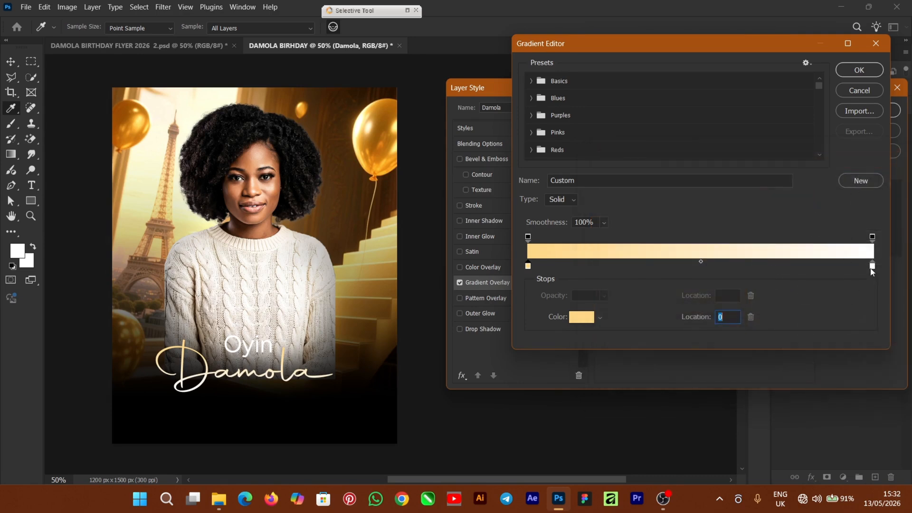
# Use white FFFFFF for the gradient's end stop and apply the overlay, reversed and linear at 88° with 99% scale.
pyautogui.click(872, 266)
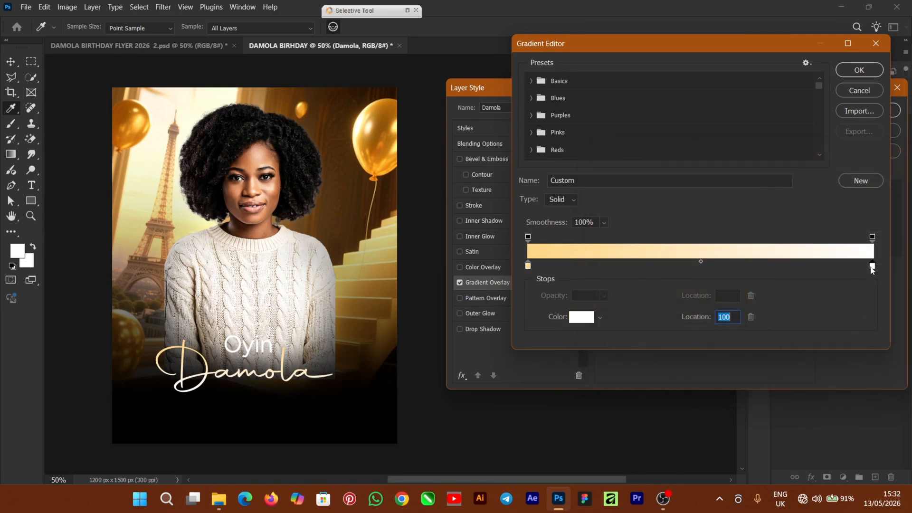
pyautogui.click(585, 322)
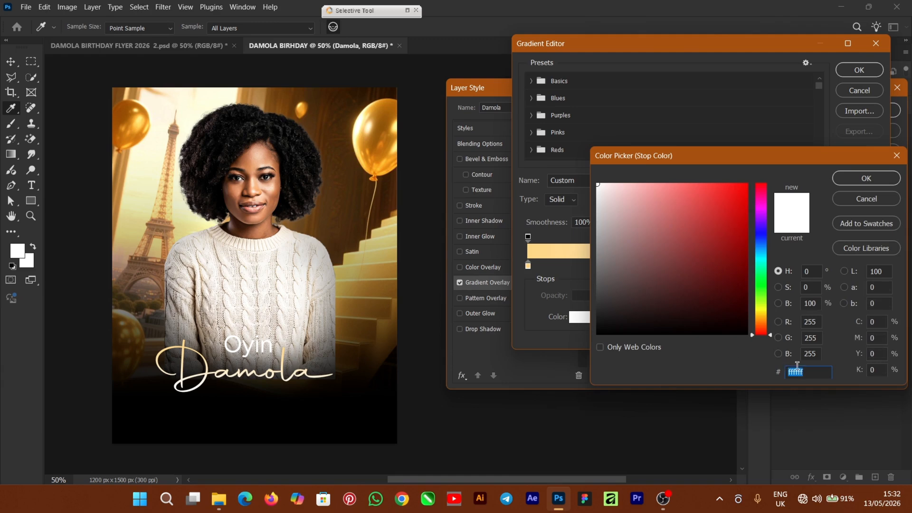
pyautogui.click(858, 183)
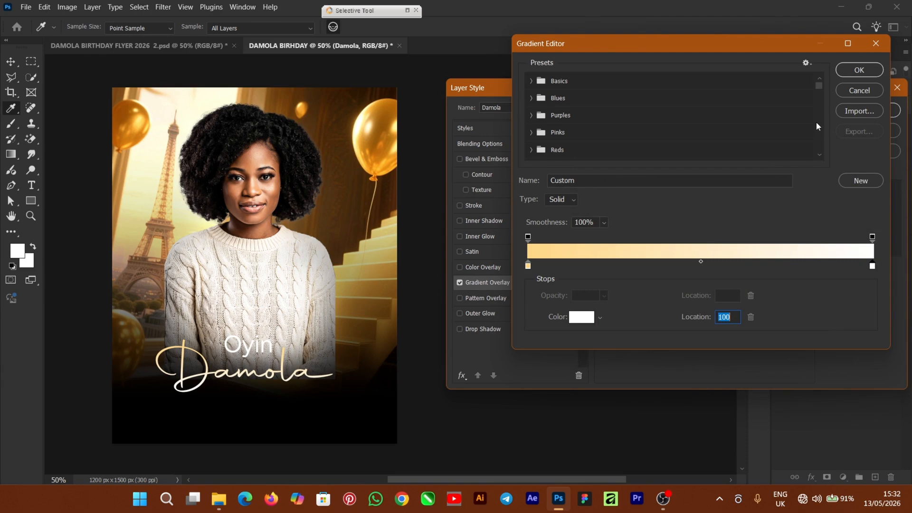
pyautogui.click(860, 71)
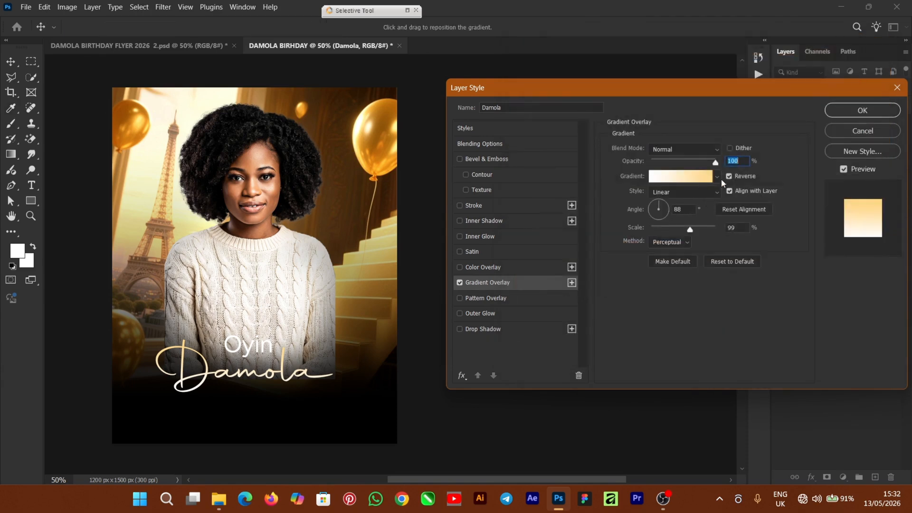
pyautogui.click(840, 116)
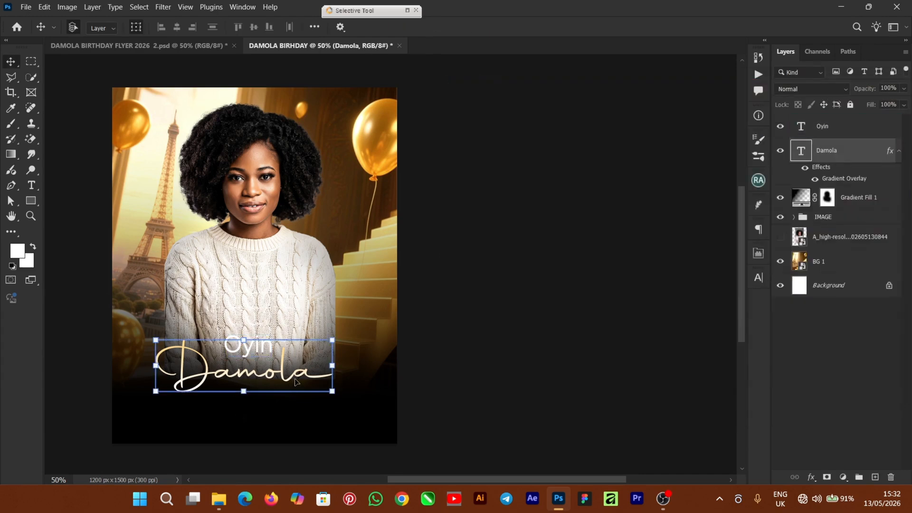
# Copy the large script name's layer style and paste it onto the smaller name above it.
pyautogui.rightClick(866, 156)
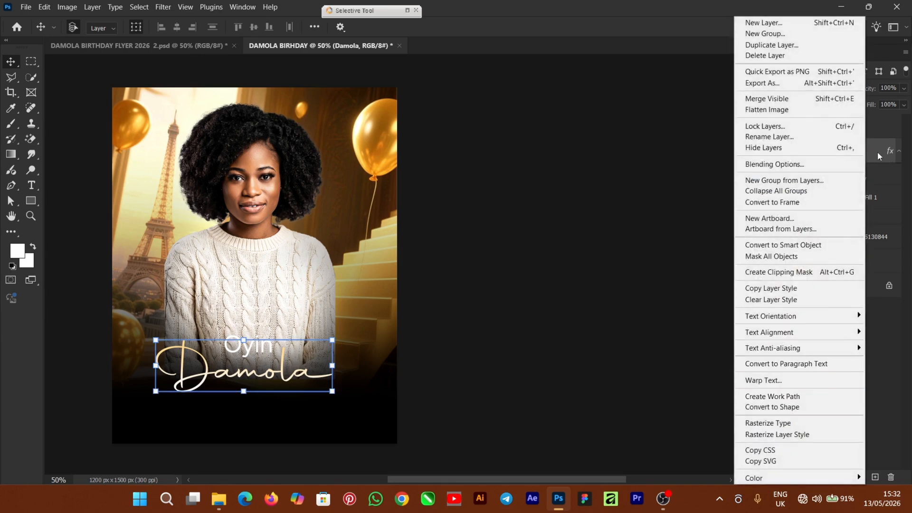
pyautogui.click(781, 293)
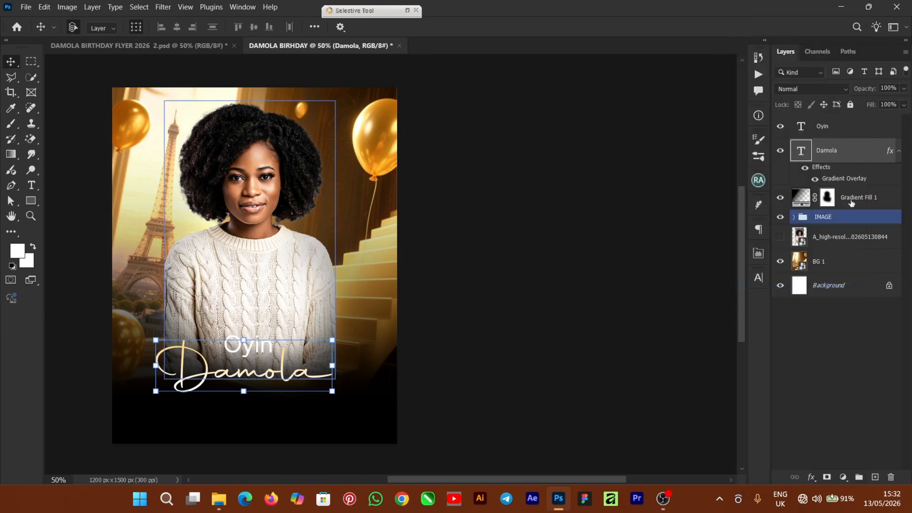
pyautogui.click(836, 128)
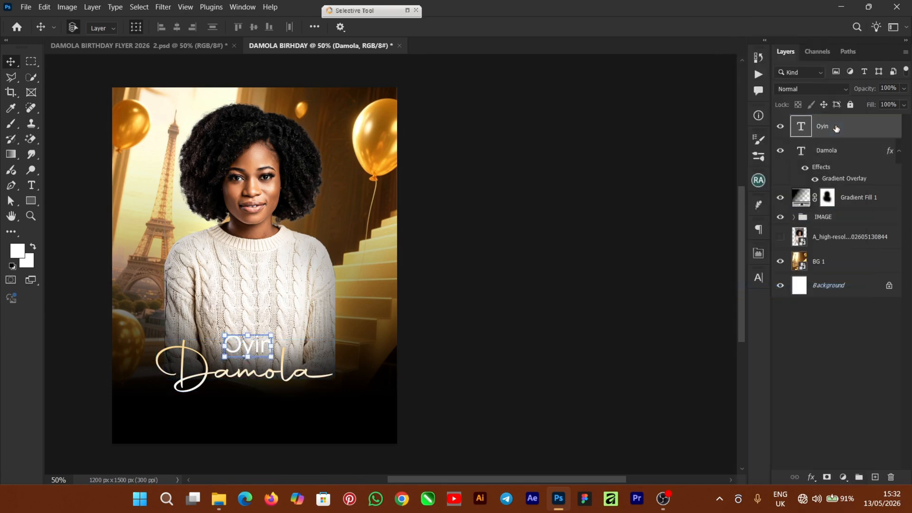
pyautogui.rightClick(839, 128)
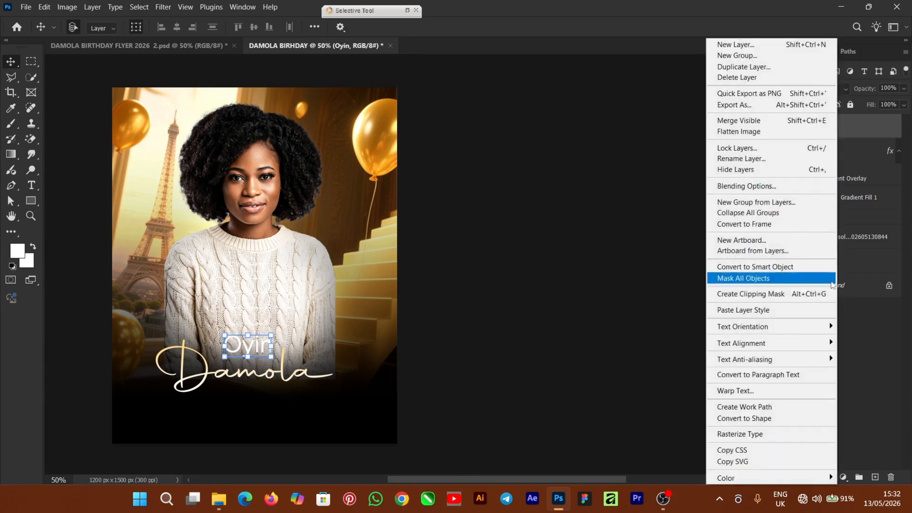
pyautogui.click(753, 310)
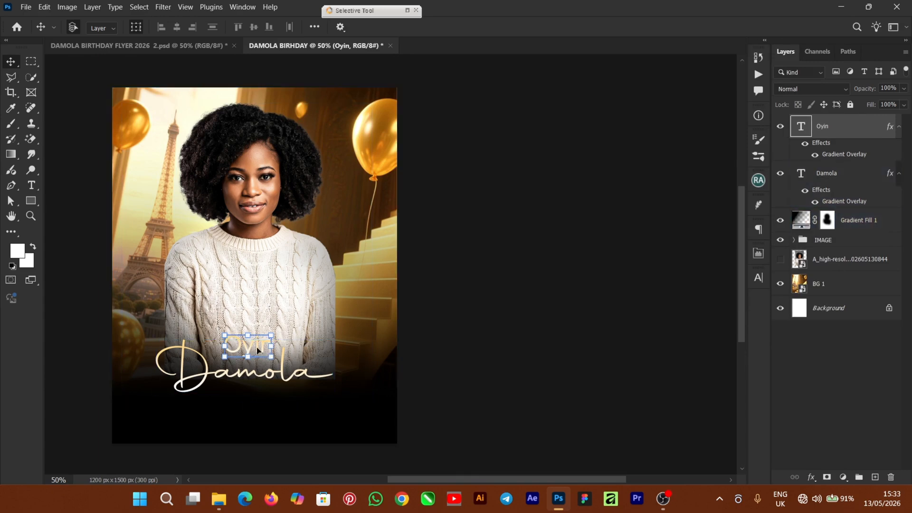
# Flip the smaller name's Gradient Overlay direction by setting its angle to about -96° and apply it.
pyautogui.doubleClick(844, 155)
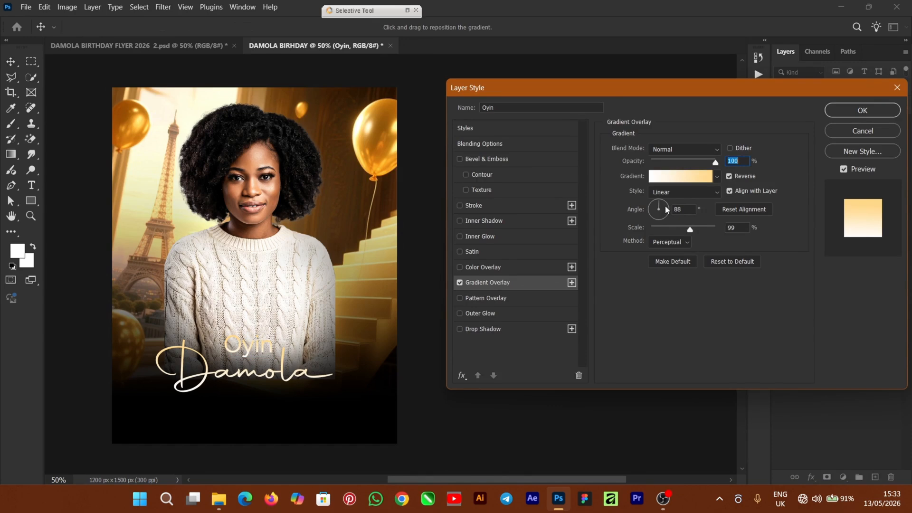
pyautogui.moveTo(661, 207); pyautogui.dragTo(660, 235)
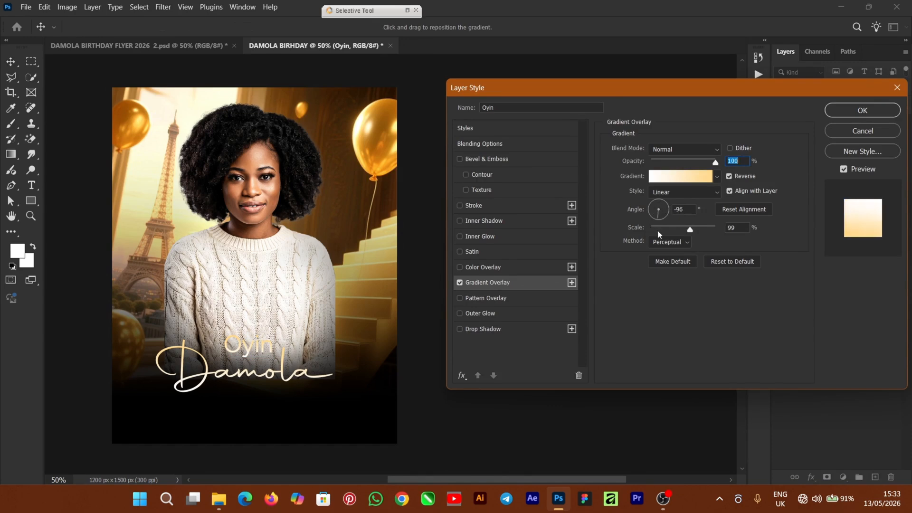
pyautogui.press('Tab')
pyautogui.click(855, 114)
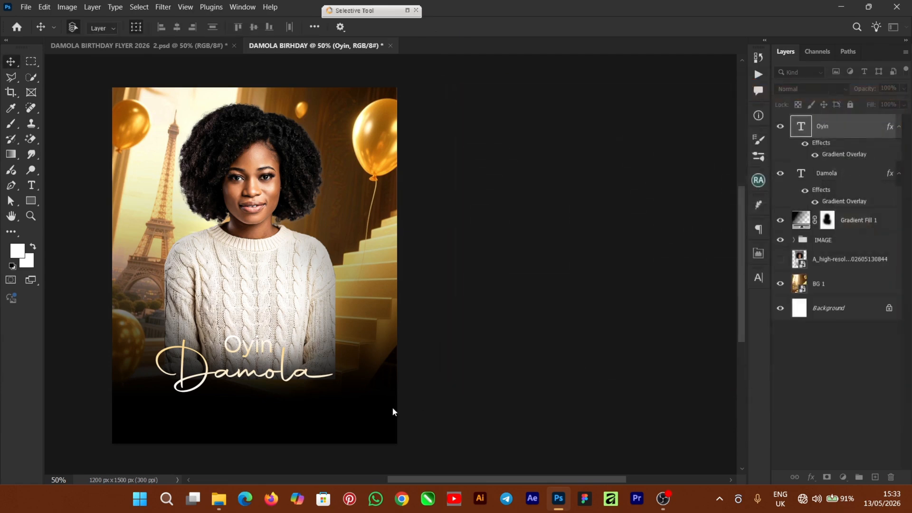
# Shift the smaller name slightly down and left, lower the large script name a little, and settle the smaller name just above it.
pyautogui.moveTo(439, 477); pyautogui.dragTo(394, 478)
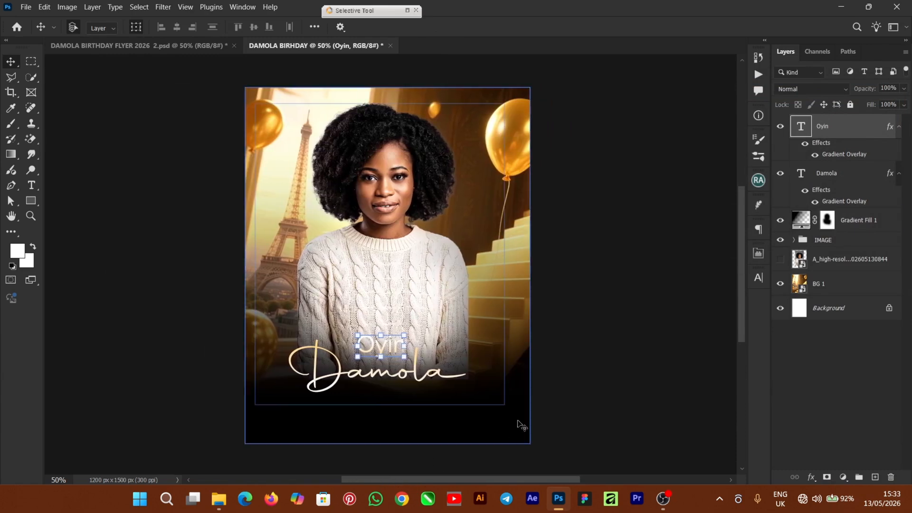
pyautogui.hotkey('ctrl', '+')
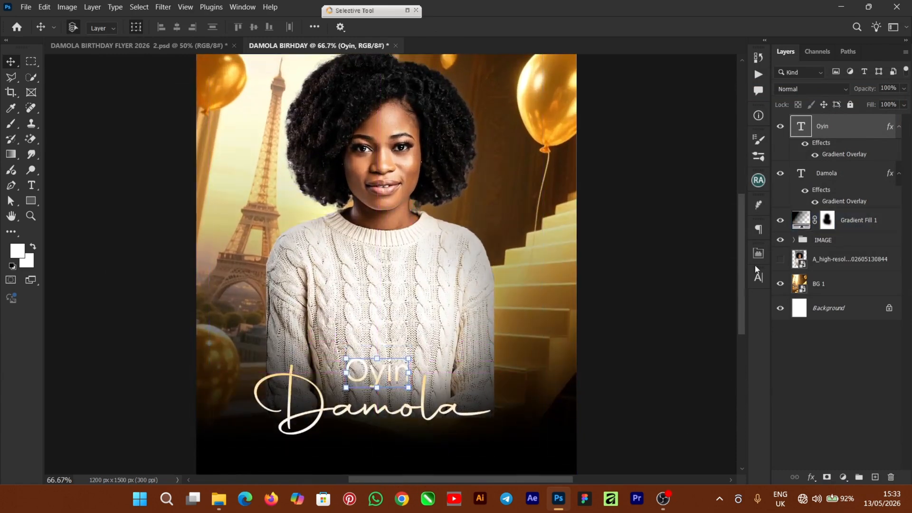
pyautogui.moveTo(743, 279); pyautogui.dragTo(736, 312)
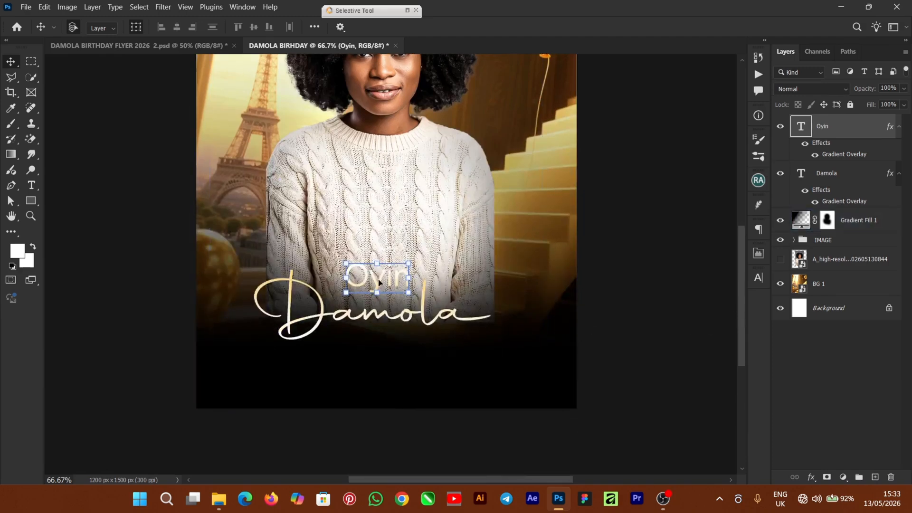
pyautogui.moveTo(382, 284); pyautogui.dragTo(375, 294)
pyautogui.click(332, 327)
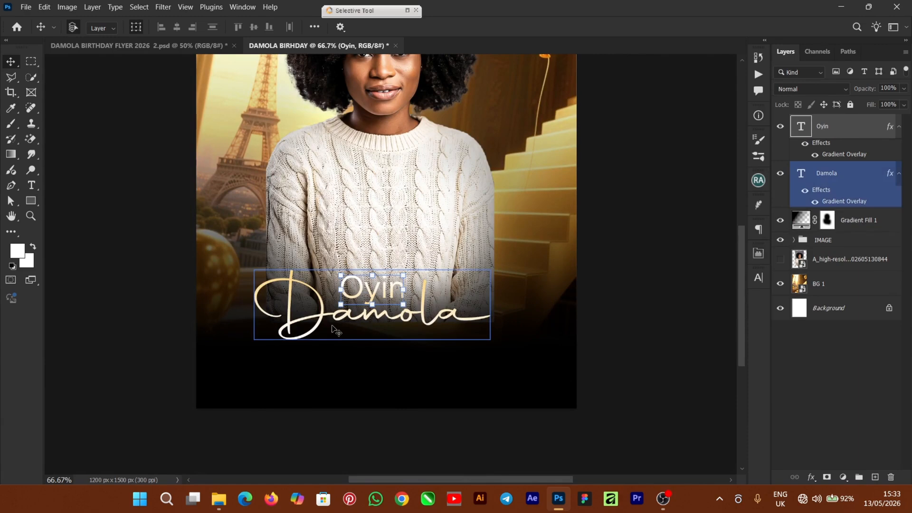
pyautogui.moveTo(324, 321); pyautogui.dragTo(322, 331)
pyautogui.moveTo(376, 294); pyautogui.dragTo(374, 303)
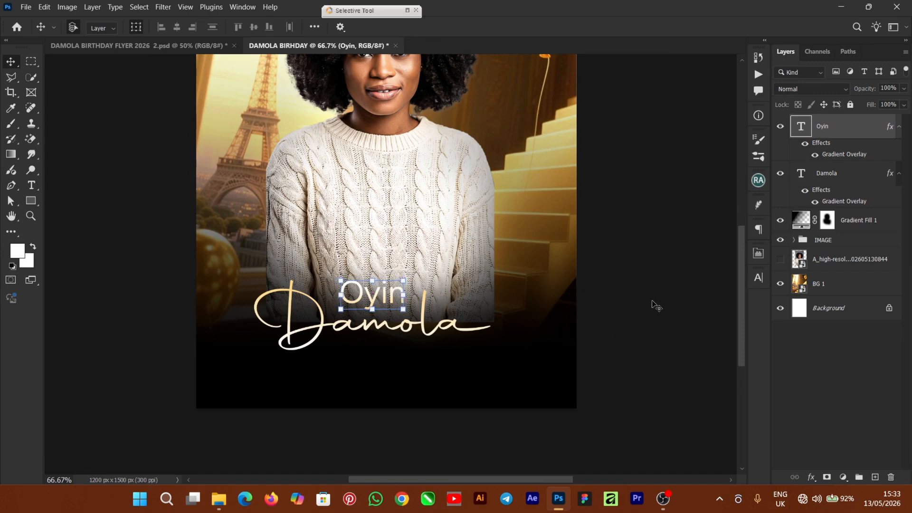
pyautogui.click(652, 304)
# Add white two-line Figtree Regular text reading HAPPY BIRTHDAY over the sweater's right sleeve.
pyautogui.click(30, 187)
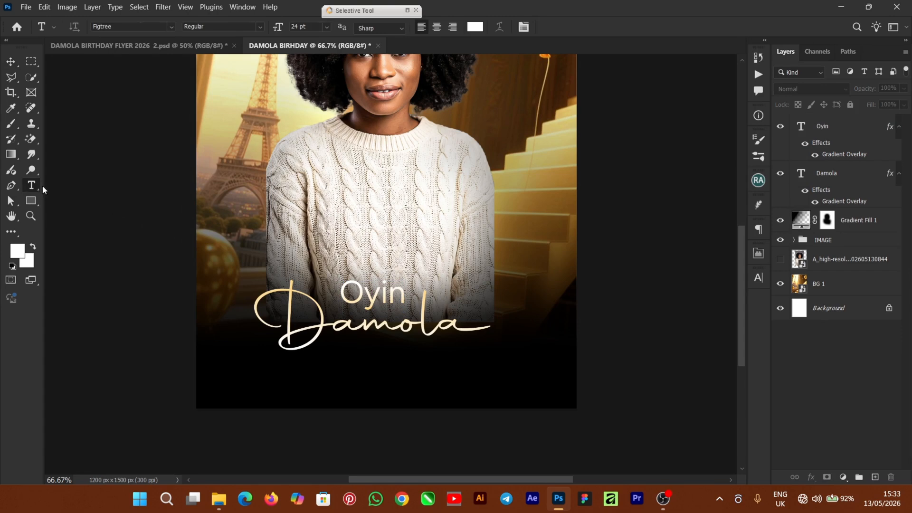
pyautogui.click(484, 250)
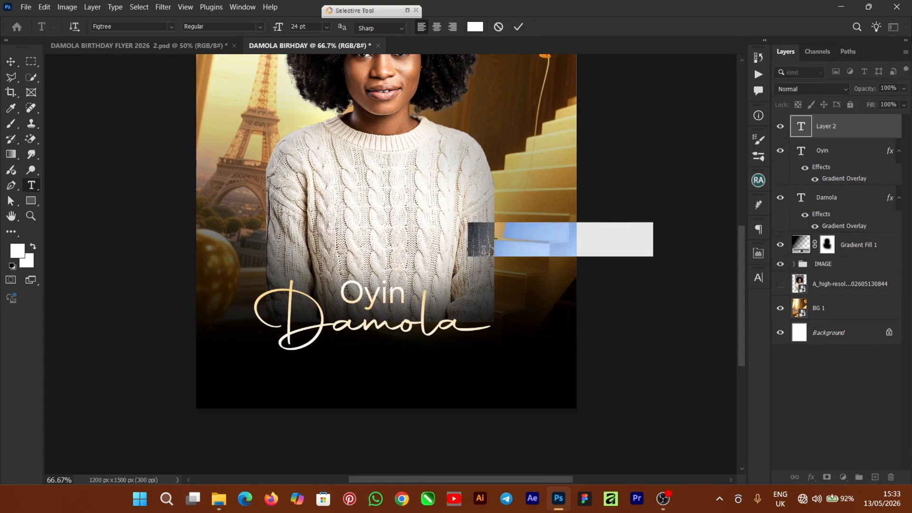
pyautogui.write('H')
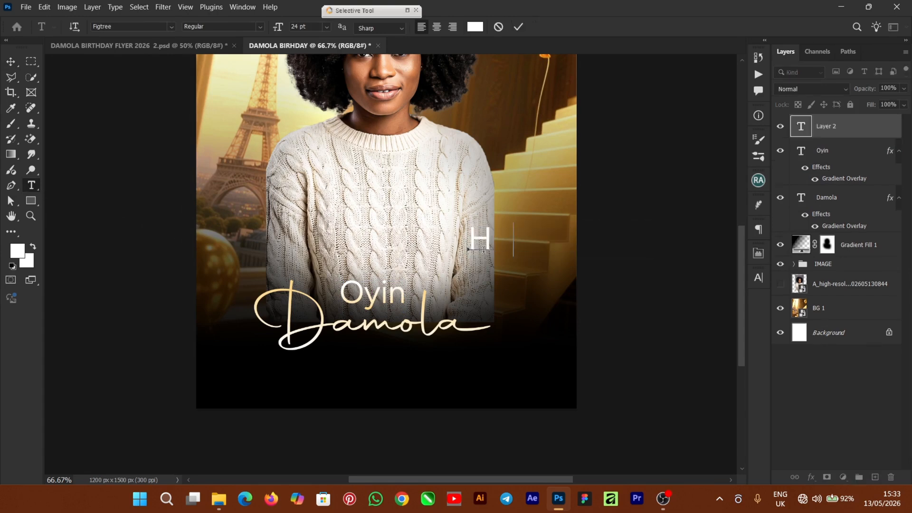
pyautogui.write('APPY ')
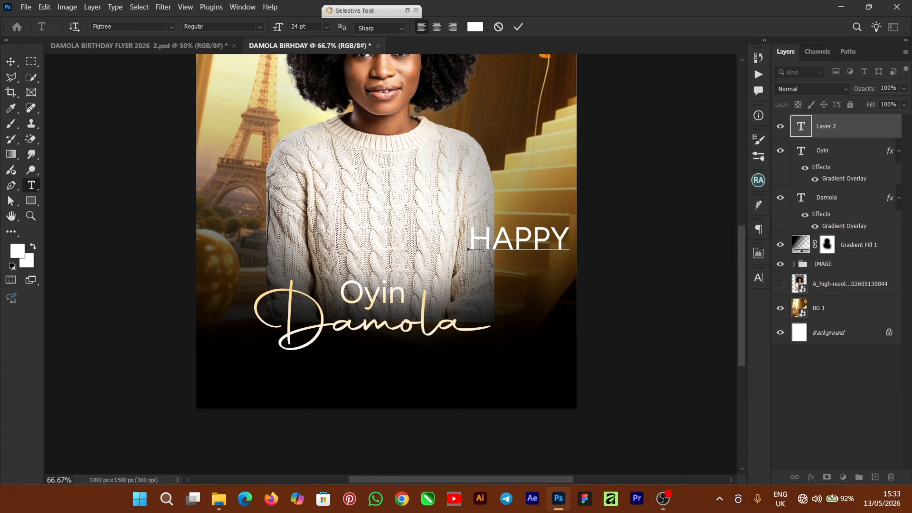
pyautogui.write('BIRTHD')
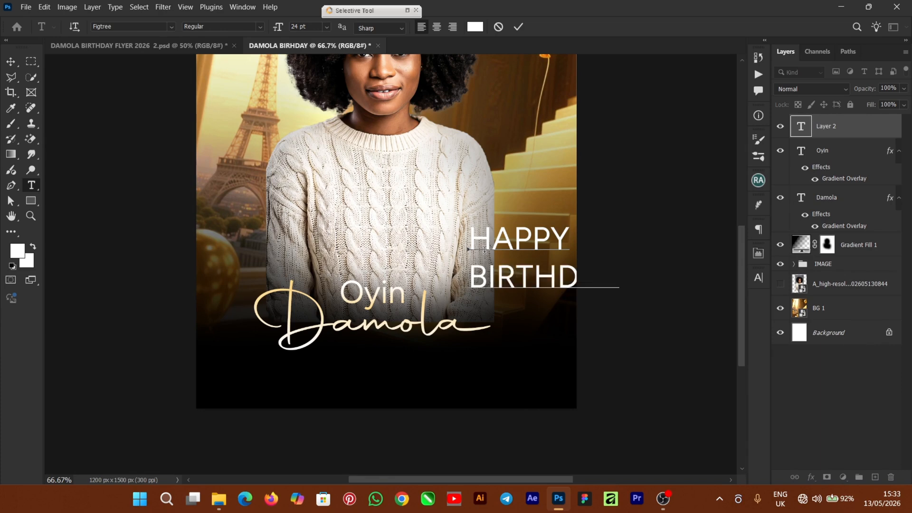
pyautogui.press('ctrl')
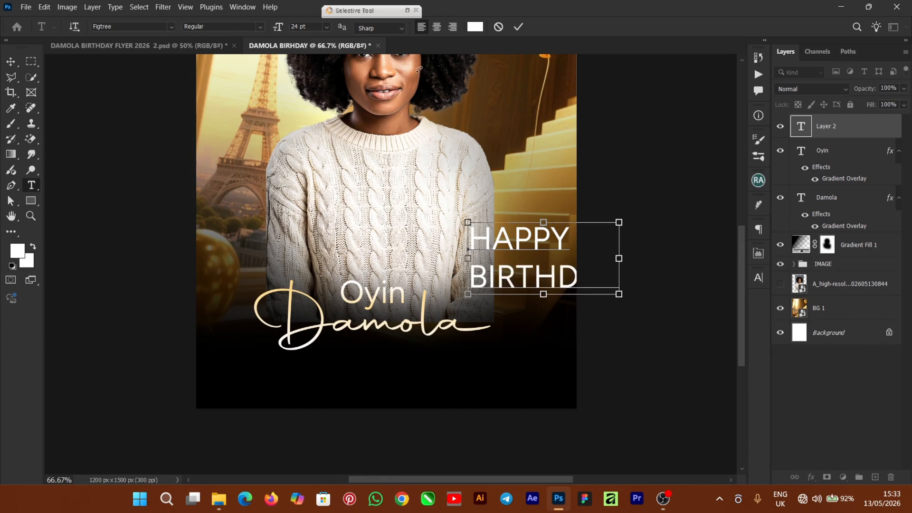
# Set the whole HAPPY BIRTHDAY text to 9 pt and commit it.
pyautogui.hotkey('ctrl', 'a')
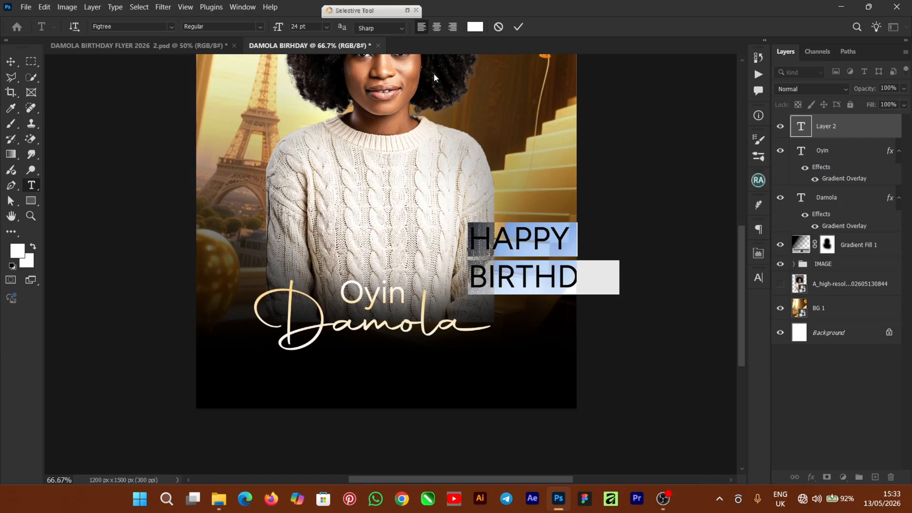
pyautogui.click(327, 31)
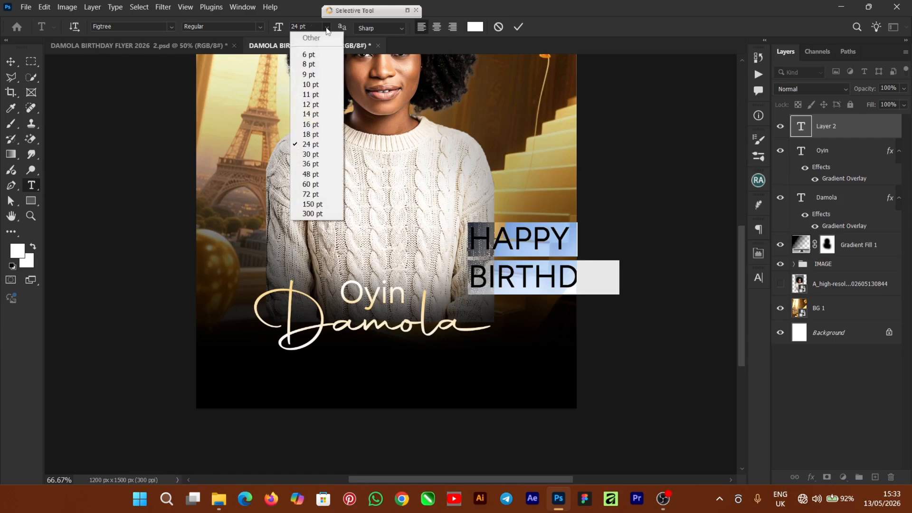
pyautogui.click(324, 75)
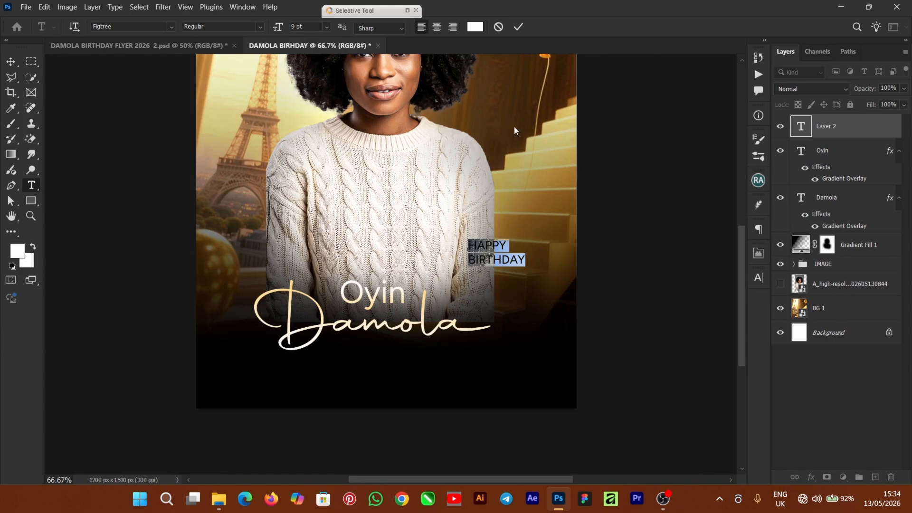
pyautogui.click(517, 26)
pyautogui.press('v')
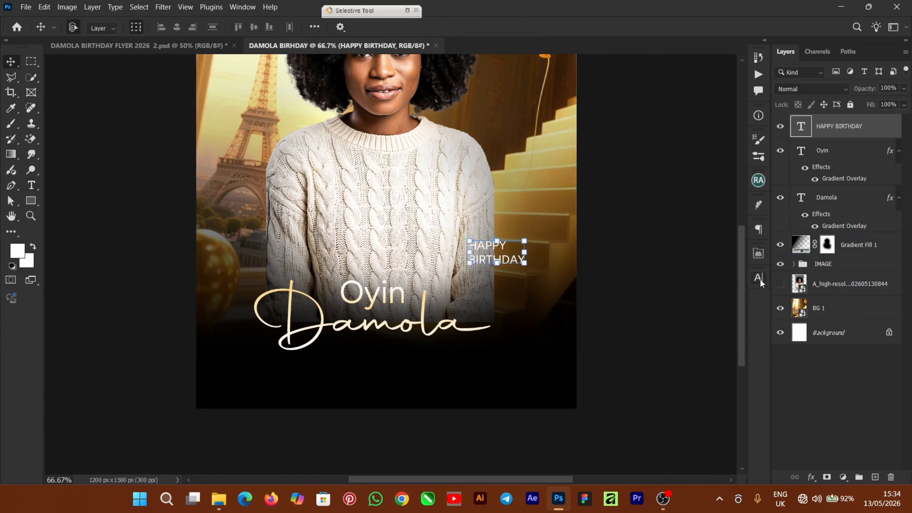
# Set the HAPPY BIRTHDAY text to Medium weight and place it beside the smaller name, above the end of the script name.
pyautogui.click(759, 280)
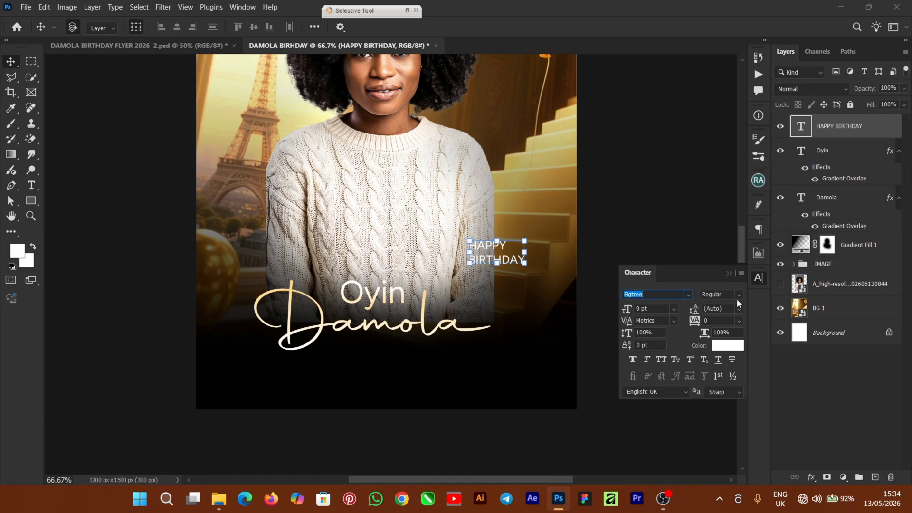
pyautogui.click(738, 299)
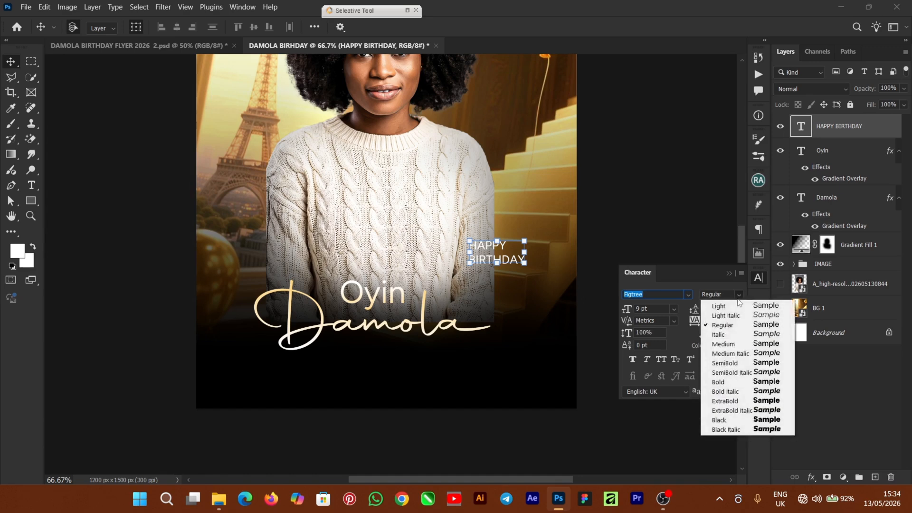
pyautogui.click(735, 345)
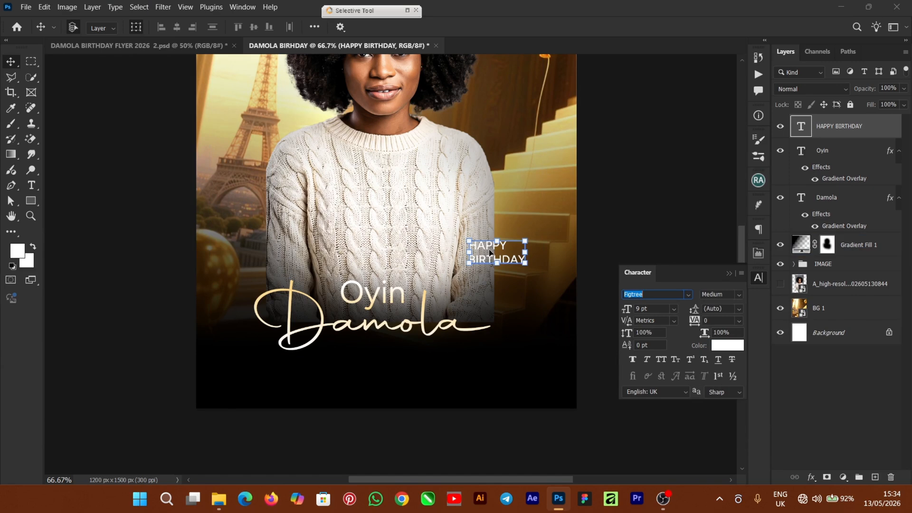
pyautogui.moveTo(492, 253); pyautogui.dragTo(456, 299)
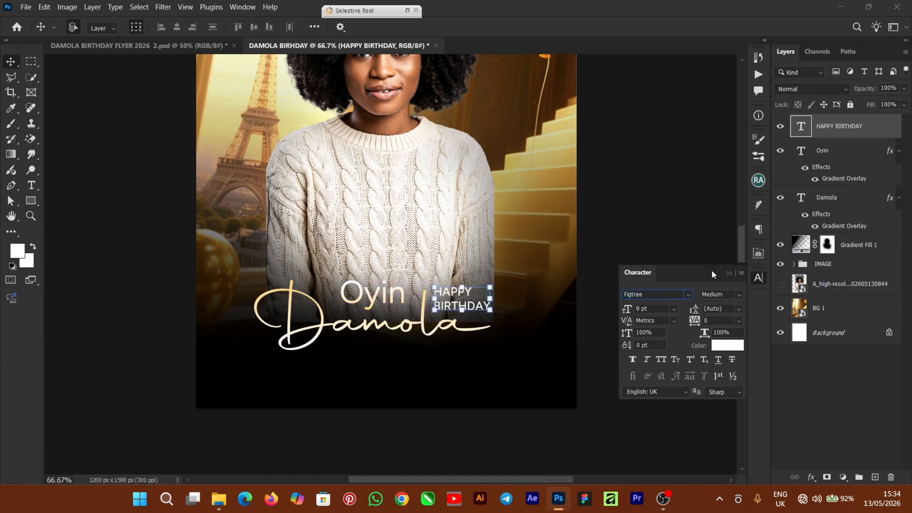
pyautogui.click(729, 274)
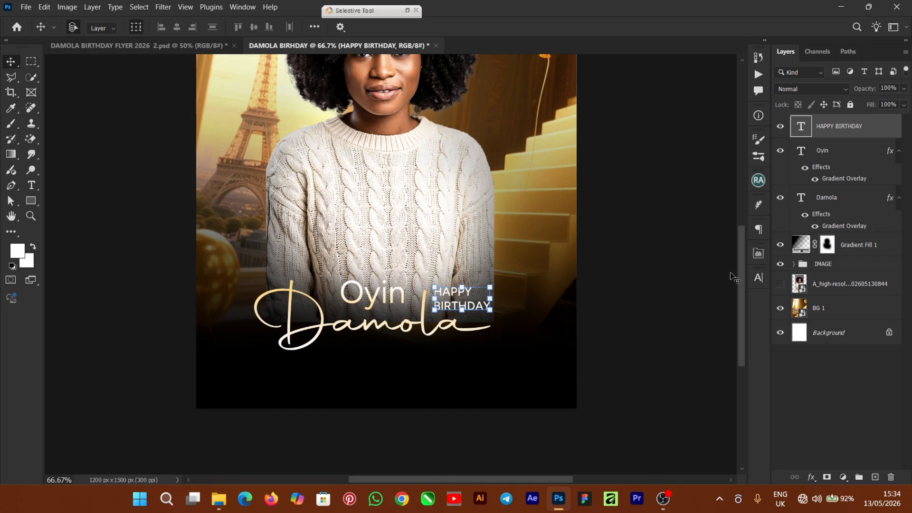
# Draw a white circle about 308 px in diameter with the Ellipse tool over the sweater's neckline.
pyautogui.hotkey('ctrl', '-')
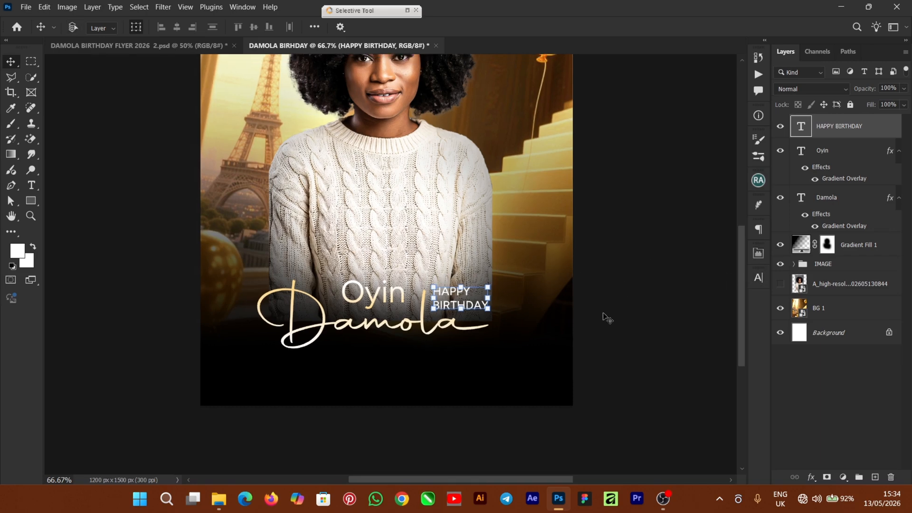
pyautogui.hotkey('ctrl', '-')
pyautogui.moveTo(744, 287)
pyautogui.mouseDown()
pyautogui.moveTo(744, 258)
pyautogui.moveTo(742, 268)
pyautogui.mouseUp()
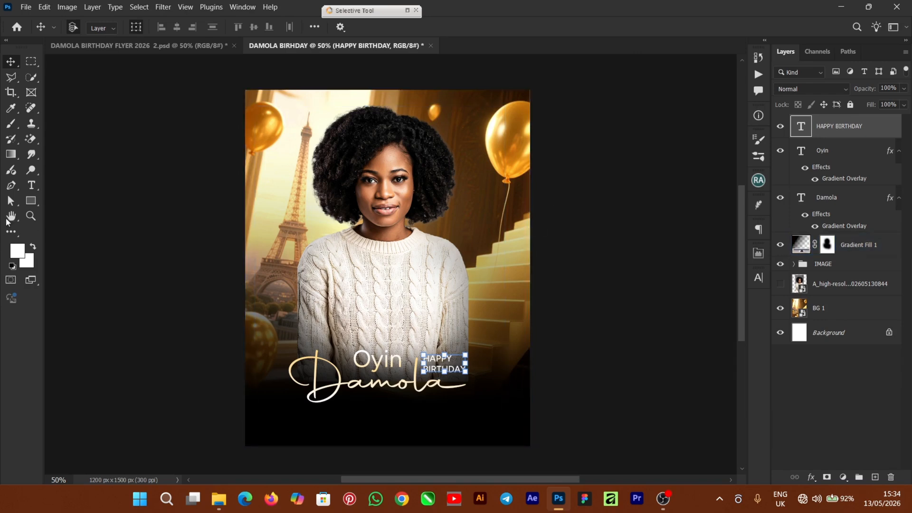
pyautogui.click(31, 202)
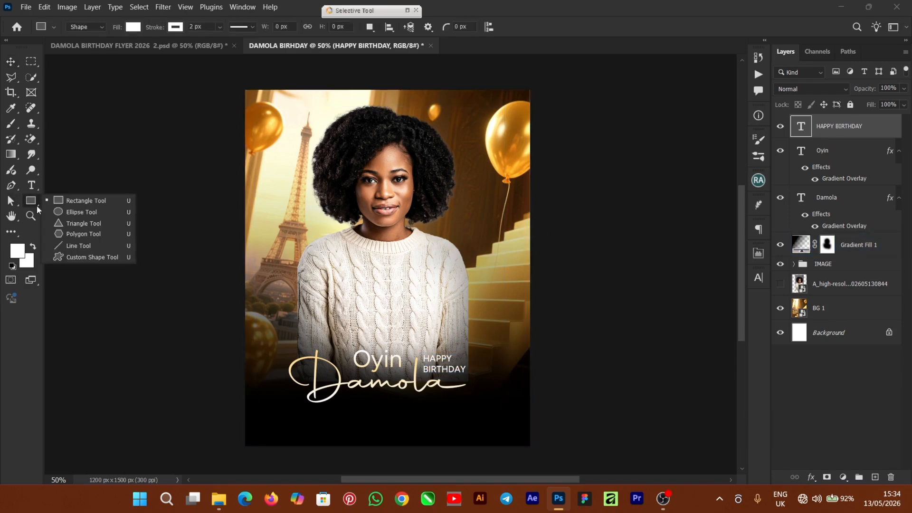
pyautogui.click(81, 214)
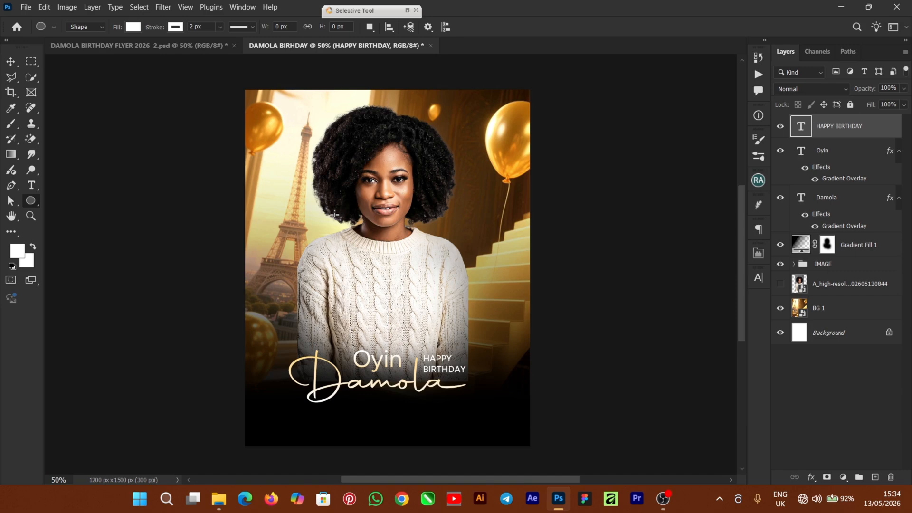
pyautogui.moveTo(334, 214); pyautogui.dragTo(407, 295)
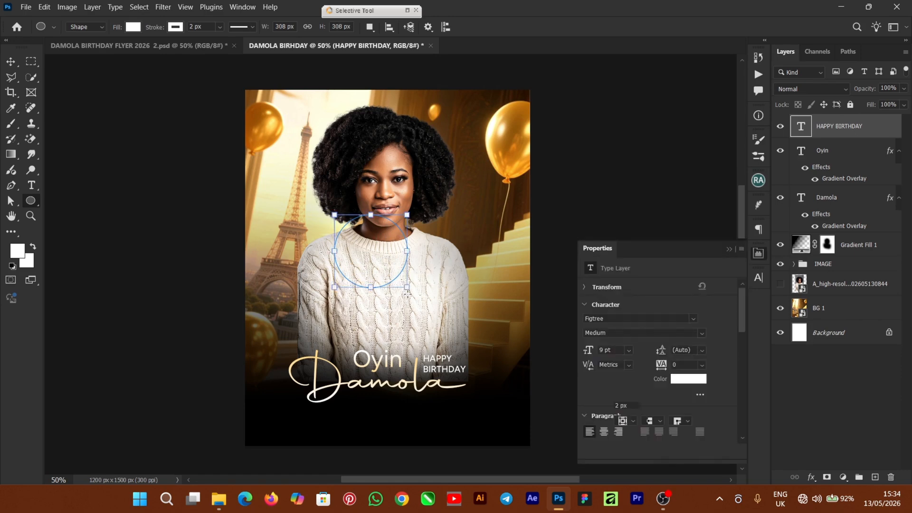
# Duplicate the white circle to its right so the two overlap, and select the original circle.
pyautogui.click(13, 61)
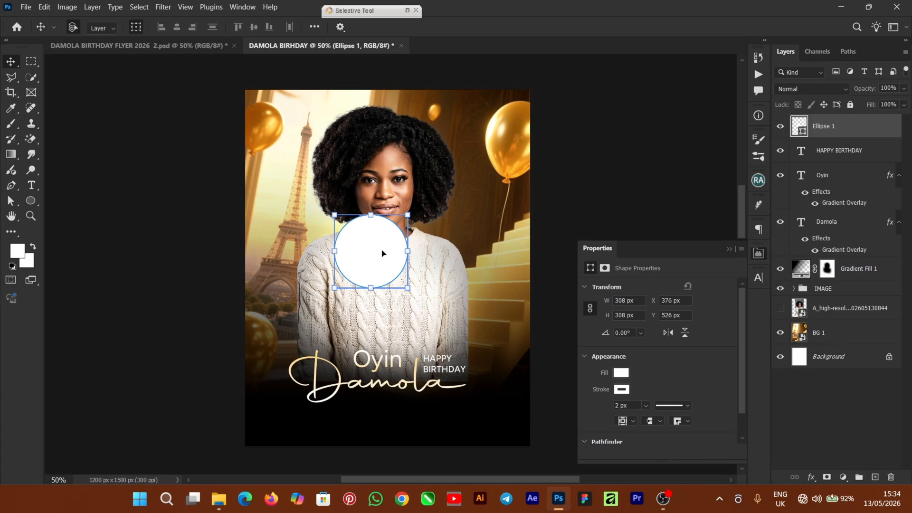
pyautogui.moveTo(370, 257); pyautogui.dragTo(428, 262)
pyautogui.click(360, 251)
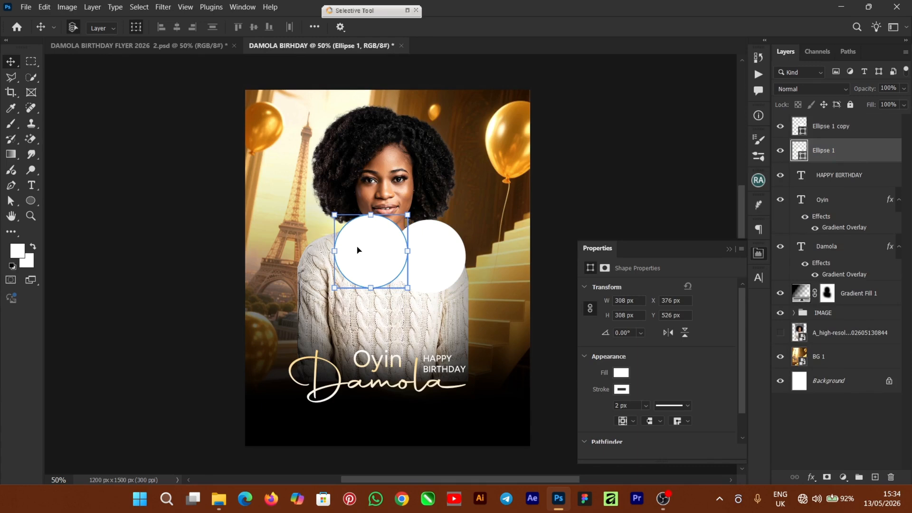
# Set the selected original circle's fill to No Color, making it an outline-only ring.
pyautogui.click(621, 373)
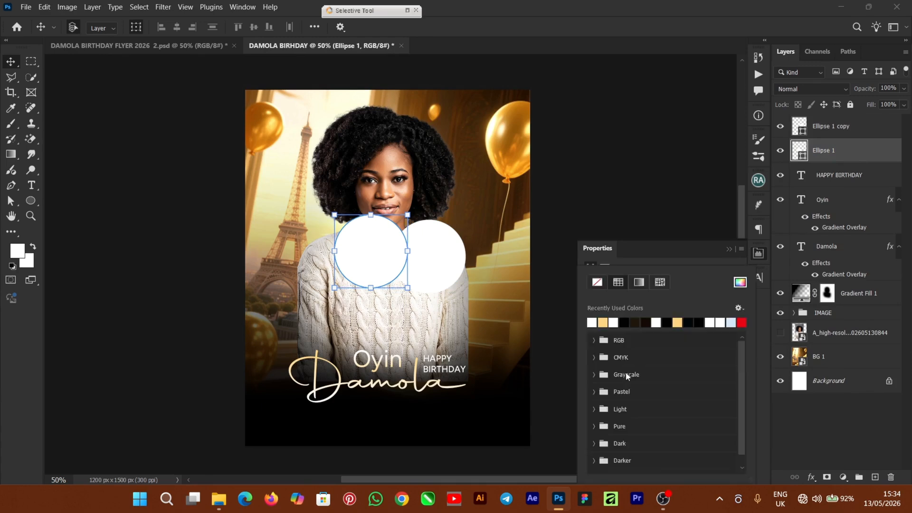
pyautogui.click(597, 284)
pyautogui.click(646, 253)
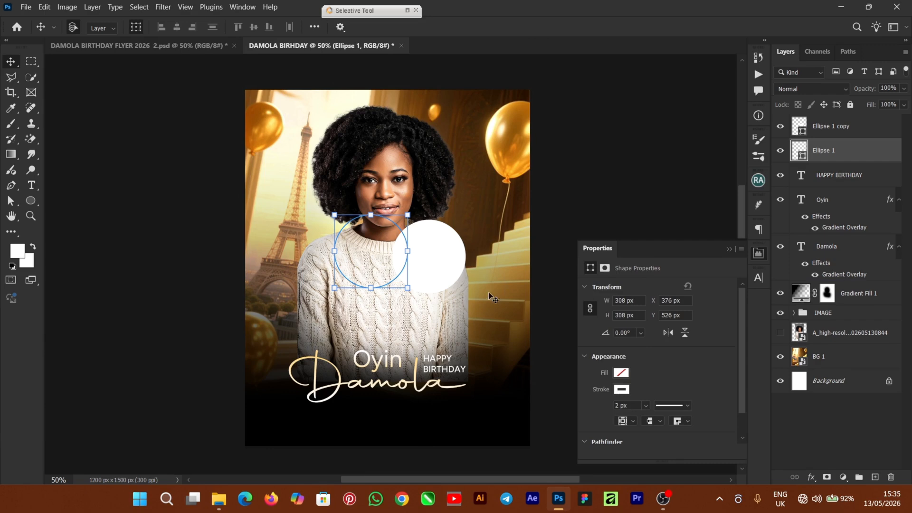
pyautogui.click(730, 250)
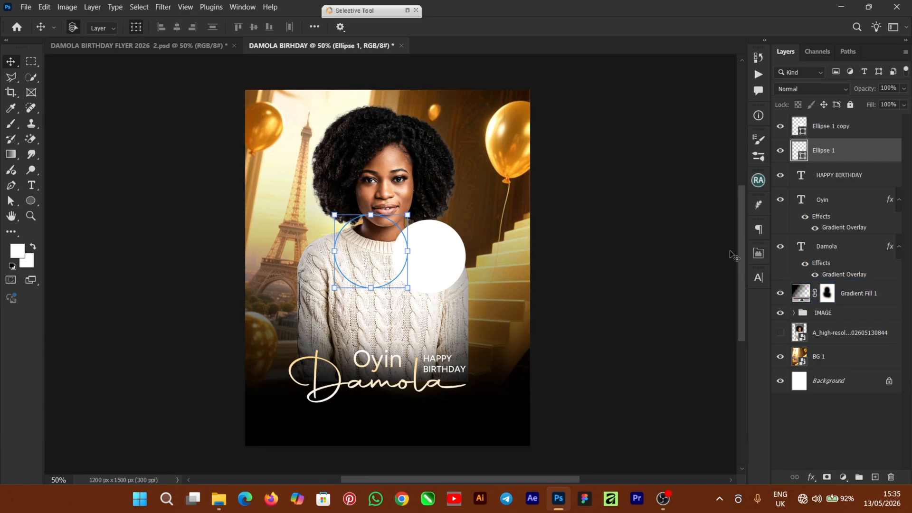
# Centre the filled white circle inside the outlined ring and scale it to about 78%.
pyautogui.click(432, 264)
pyautogui.moveTo(433, 263); pyautogui.dragTo(381, 257)
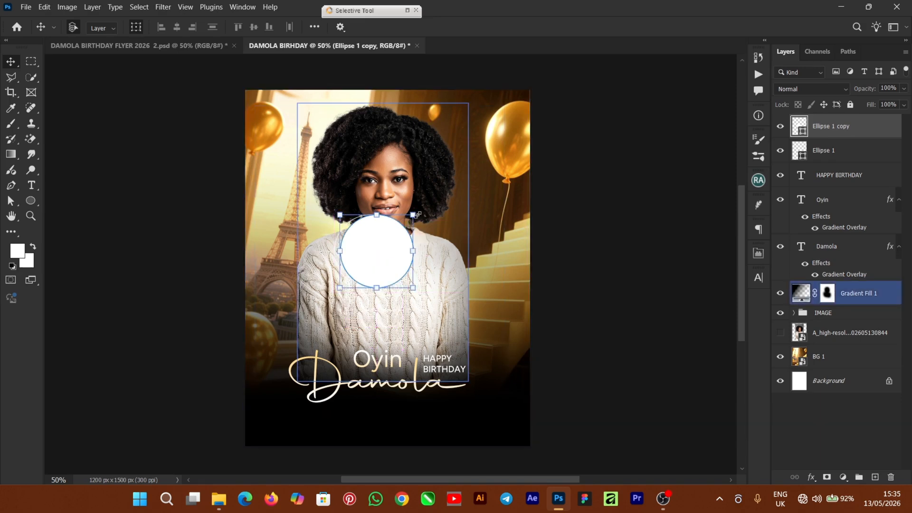
pyautogui.moveTo(413, 214); pyautogui.dragTo(378, 247)
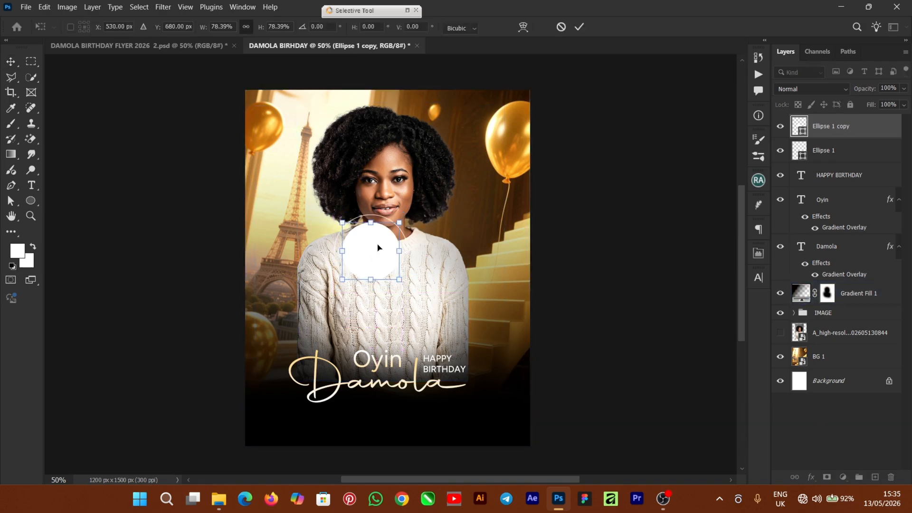
pyautogui.click(578, 28)
# Move both circles together beside the woman's hair, above her shoulder on the staircase side, and scale them to about 74%.
pyautogui.click(837, 150)
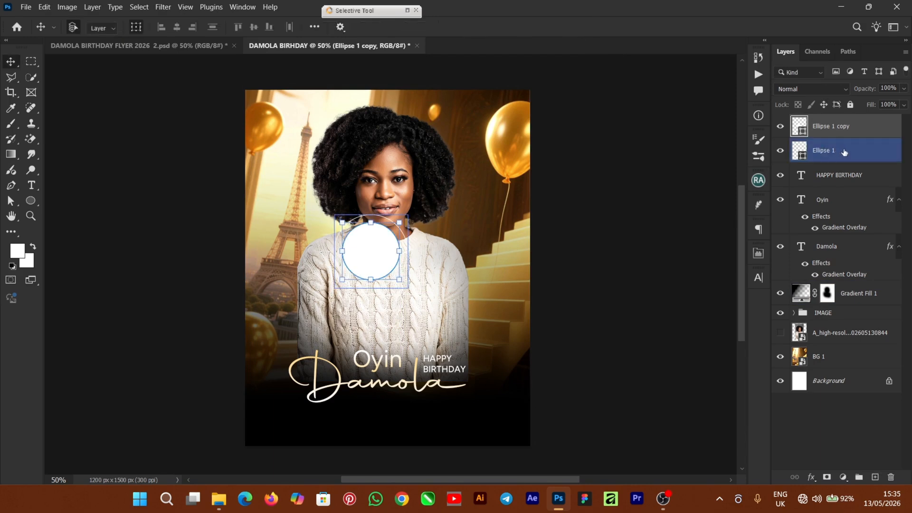
pyautogui.keyDown('shift'); pyautogui.click(853, 151); pyautogui.keyUp('shift')
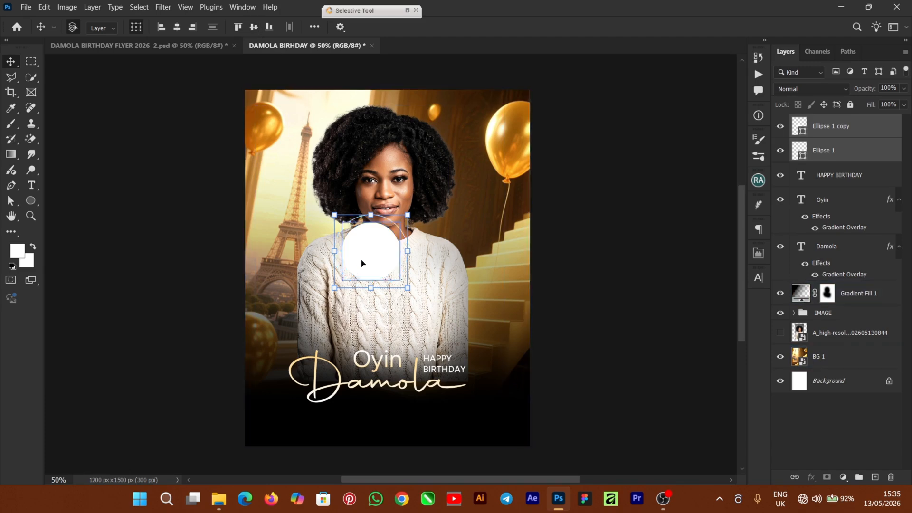
pyautogui.moveTo(361, 265); pyautogui.dragTo(473, 238)
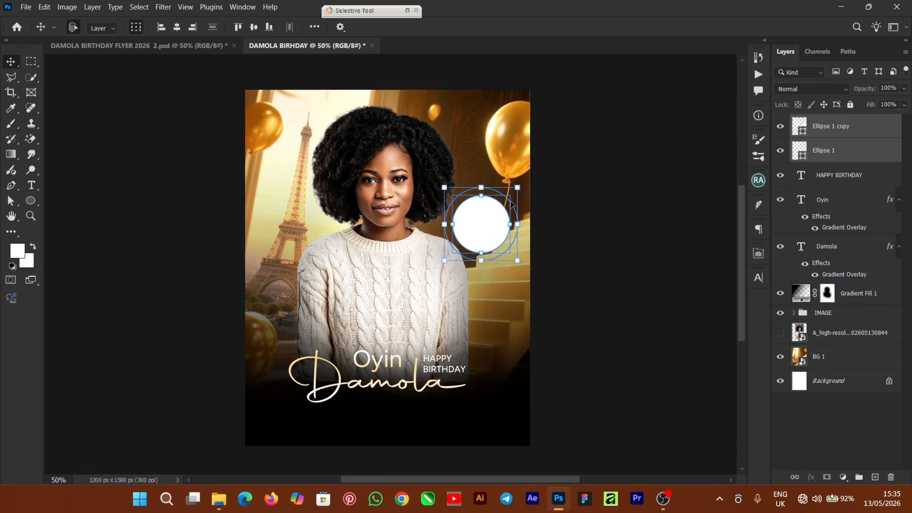
pyautogui.moveTo(513, 190); pyautogui.dragTo(498, 207)
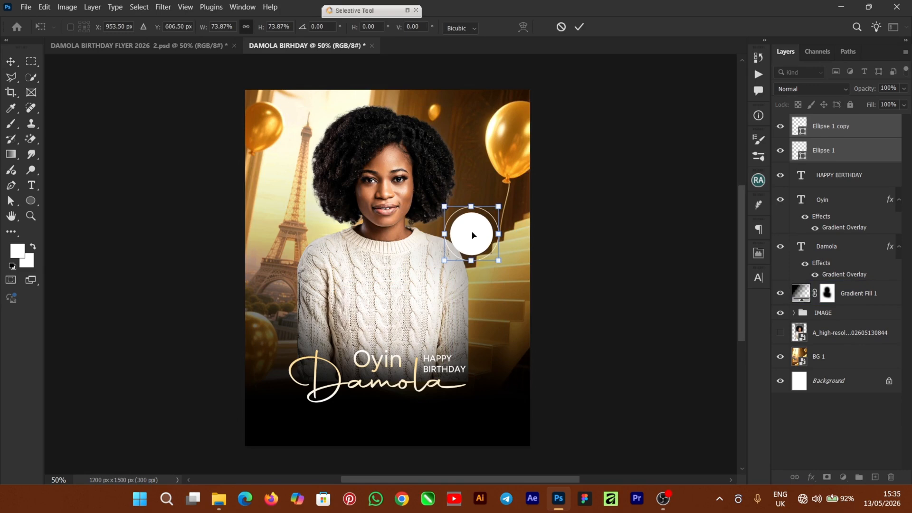
pyautogui.moveTo(473, 236); pyautogui.dragTo(478, 218)
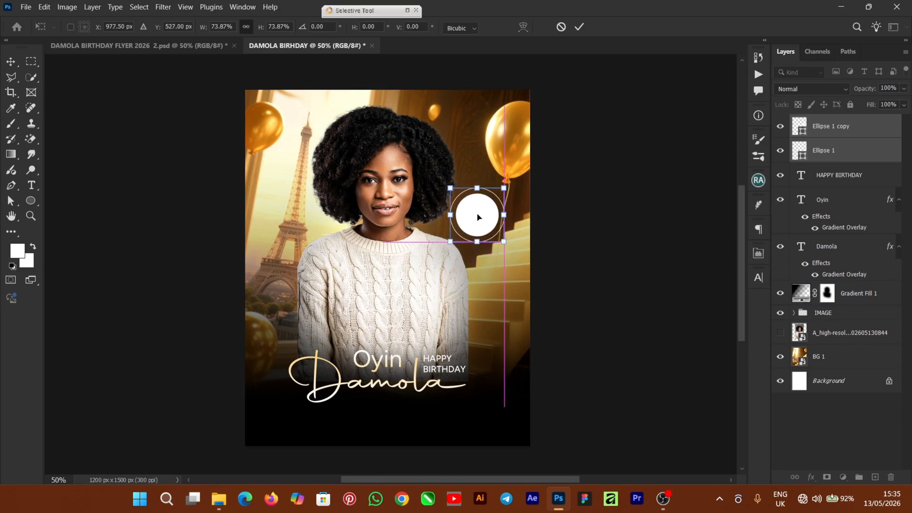
pyautogui.click(579, 27)
# Nudge the IMAGE group with the portrait slightly left to make room for the circles.
pyautogui.click(846, 316)
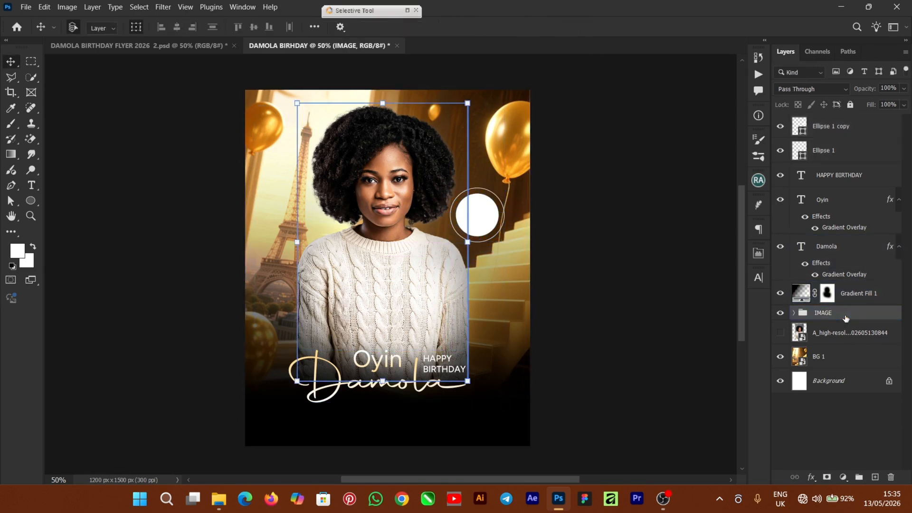
pyautogui.press('Left')
pyautogui.press('Left')
pyautogui.press('Left')
pyautogui.press('Left')
pyautogui.press('Left')
pyautogui.press('Left')
pyautogui.press('Left')
pyautogui.press('Left')
pyautogui.press('Left')
pyautogui.press('Left')
pyautogui.press('Left')
pyautogui.press('Left')
pyautogui.press('Left')
pyautogui.press('Left')
pyautogui.press('Left')
pyautogui.press('Left')
pyautogui.press('Left')
pyautogui.press('Left')
pyautogui.press('Left')
pyautogui.press('Left')
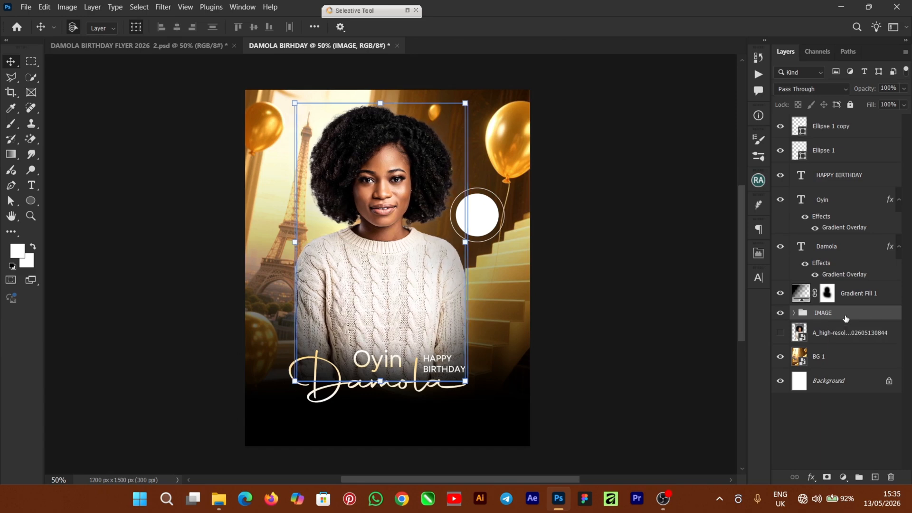
pyautogui.press('Left')
pyautogui.press('Left')
pyautogui.press('Left')
pyautogui.press('Left')
pyautogui.press('Left')
pyautogui.press('Left')
pyautogui.press('Left')
pyautogui.press('Left')
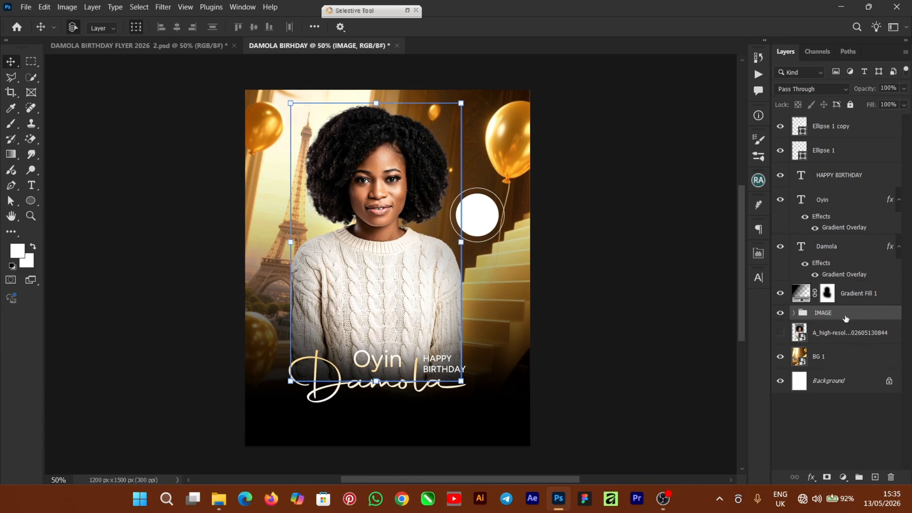
# Scale both circles together to about 93% and place them closer to the woman's hair and shoulder.
pyautogui.click(840, 155)
pyautogui.keyDown('shift'); pyautogui.click(841, 126); pyautogui.keyUp('shift')
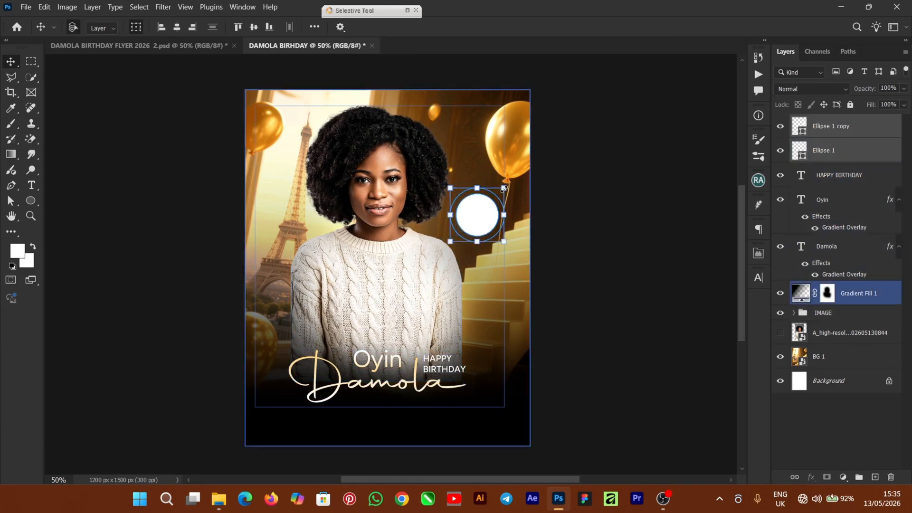
pyautogui.moveTo(504, 187); pyautogui.dragTo(499, 193)
pyautogui.moveTo(482, 225); pyautogui.dragTo(476, 229)
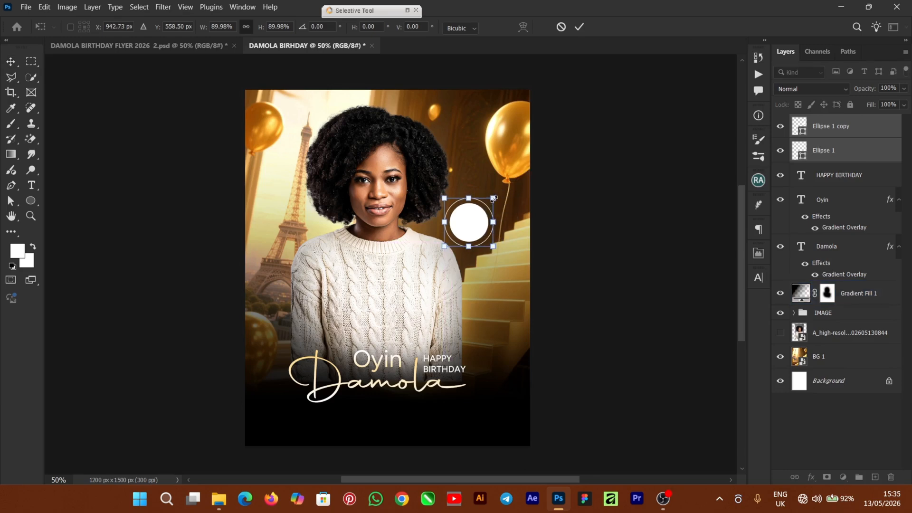
pyautogui.moveTo(493, 198); pyautogui.dragTo(495, 196)
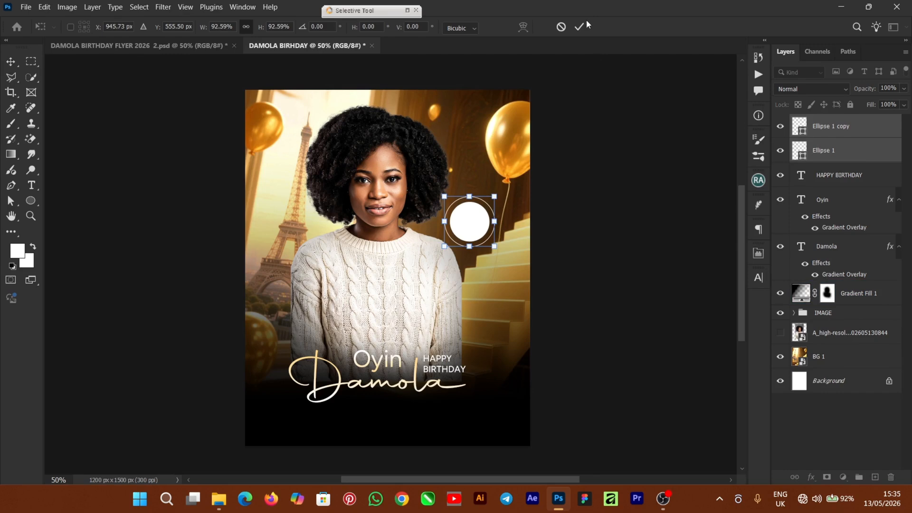
pyautogui.click(579, 26)
# Add a Gradient Overlay effect to the filled inner circle, keeping the circle in view beside the Layer Style dialog.
pyautogui.click(471, 222)
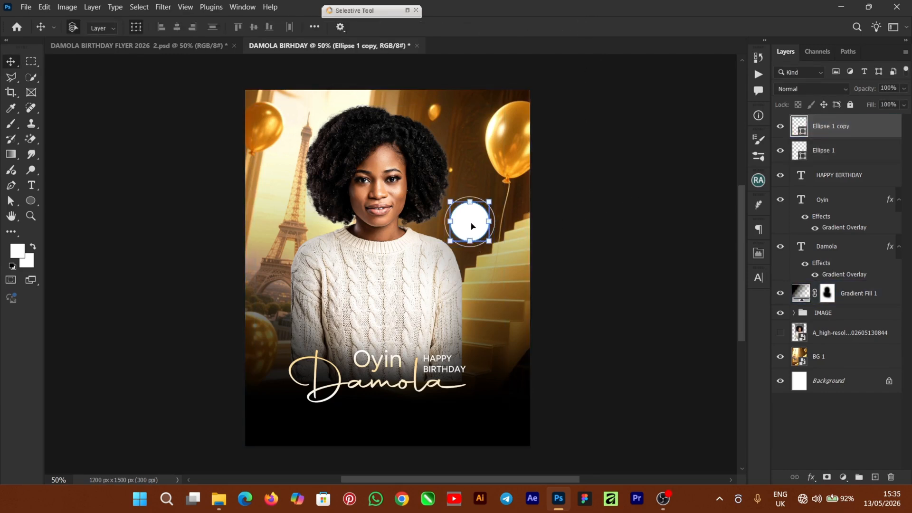
pyautogui.click(813, 477)
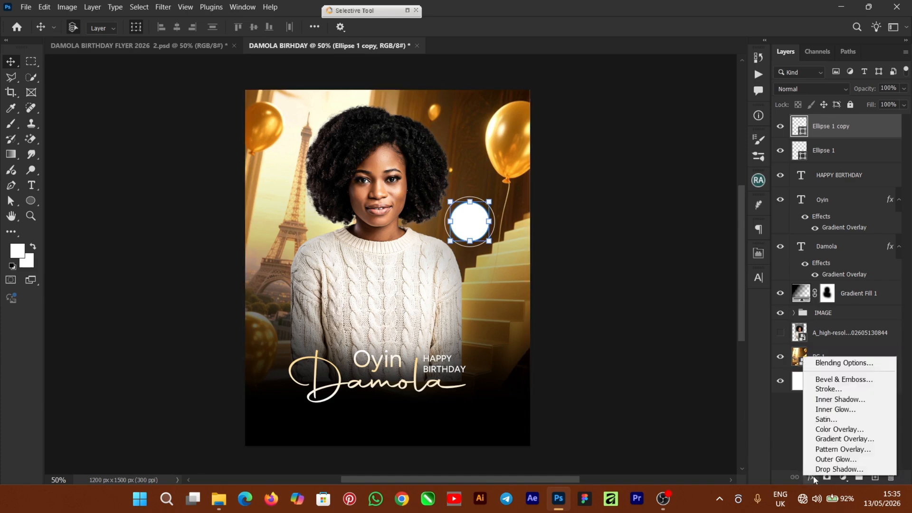
pyautogui.click(846, 439)
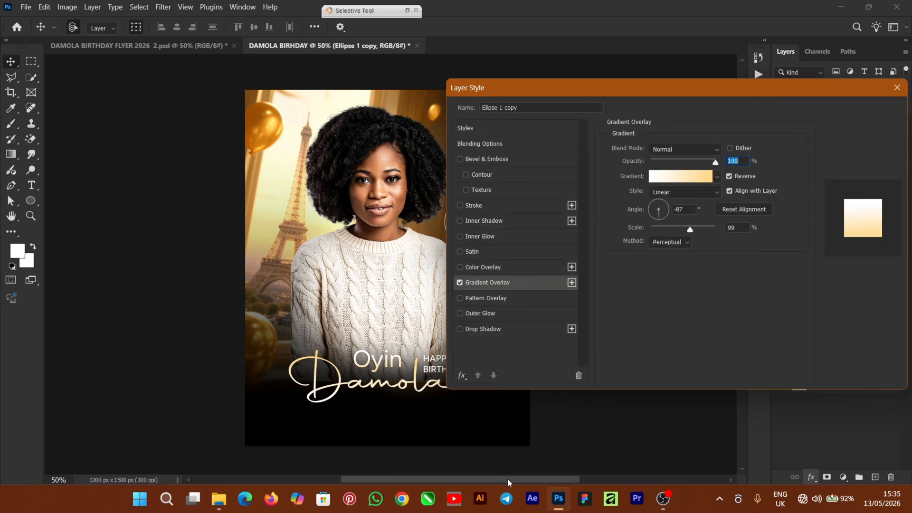
pyautogui.moveTo(508, 478); pyautogui.dragTo(549, 481)
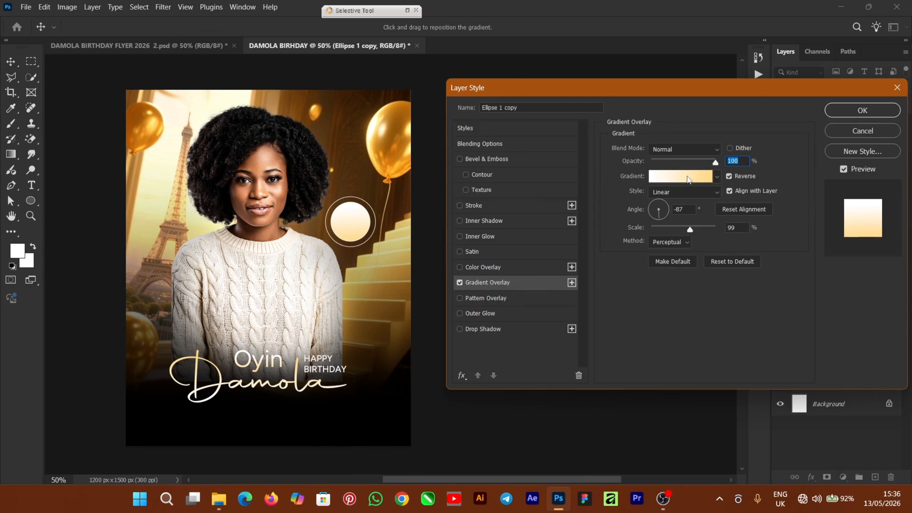
# Apply the RB Orange Gradient 01 preset from the Resource Boy Orange Gradients folder to the inner circle's gradient overlay.
pyautogui.click(689, 179)
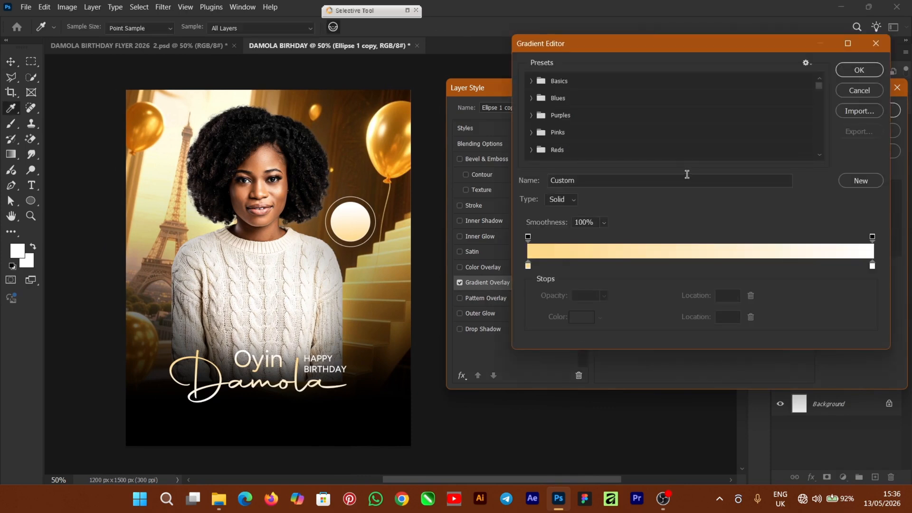
pyautogui.scroll(-3, 654, 99)
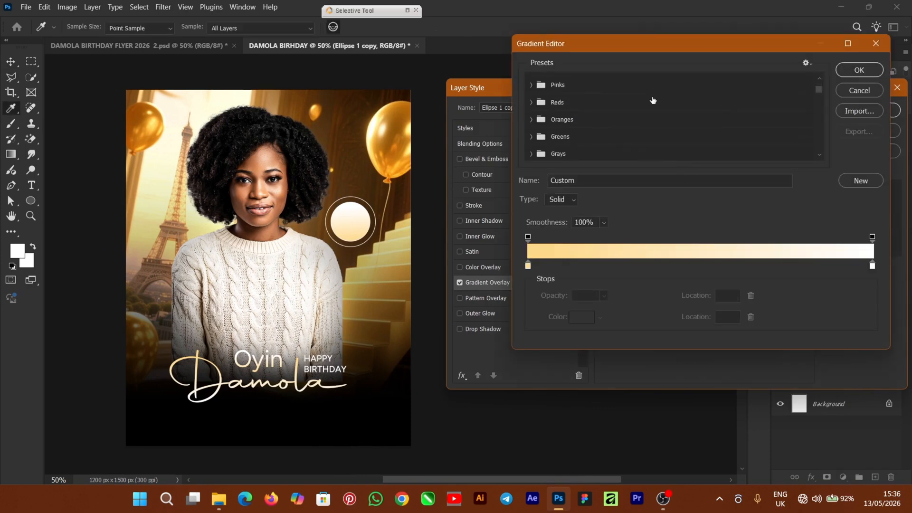
pyautogui.scroll(-5, 653, 100)
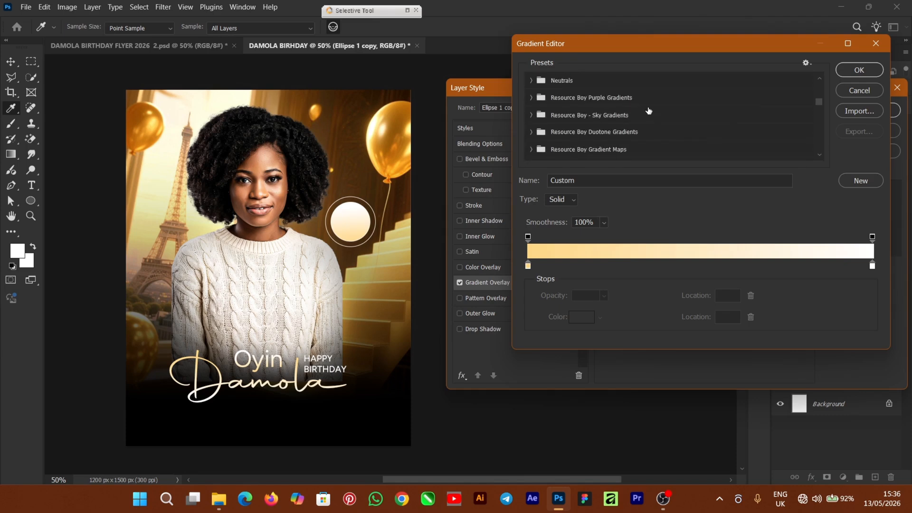
pyautogui.scroll(-1, 649, 110)
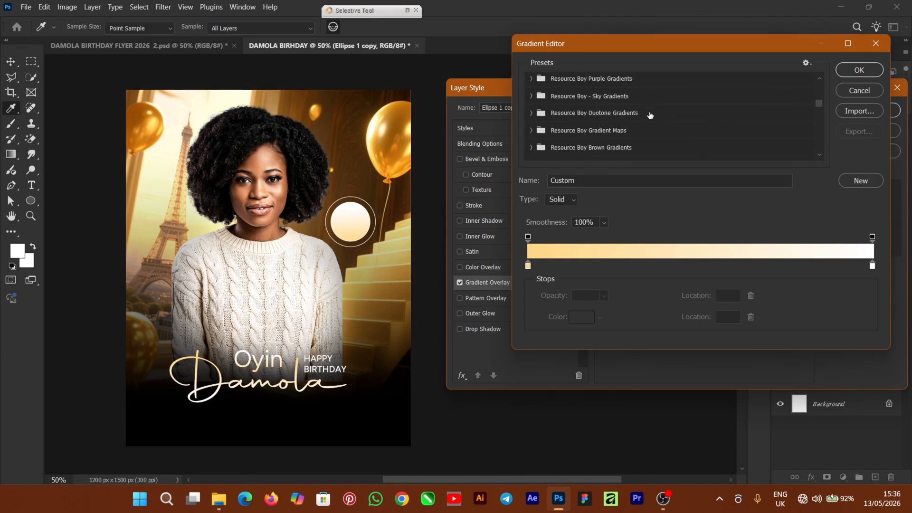
pyautogui.scroll(-6, 650, 116)
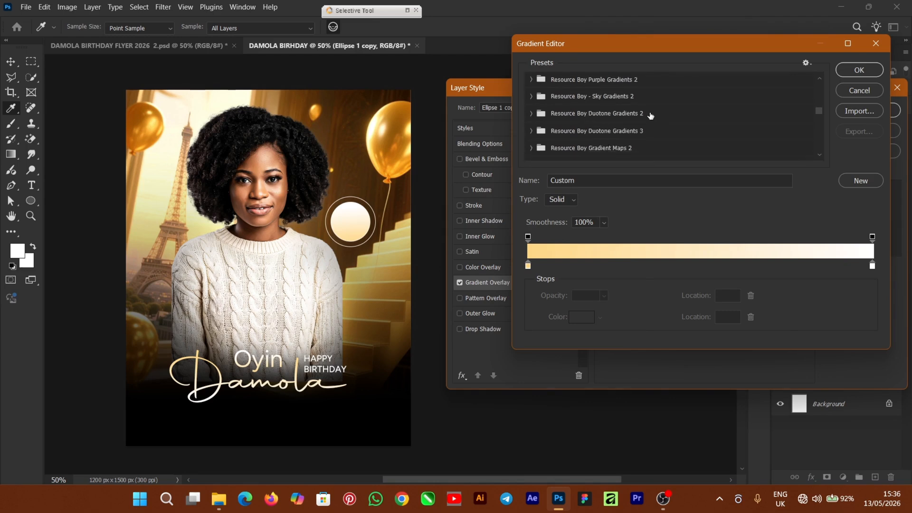
pyautogui.scroll(-4, 651, 115)
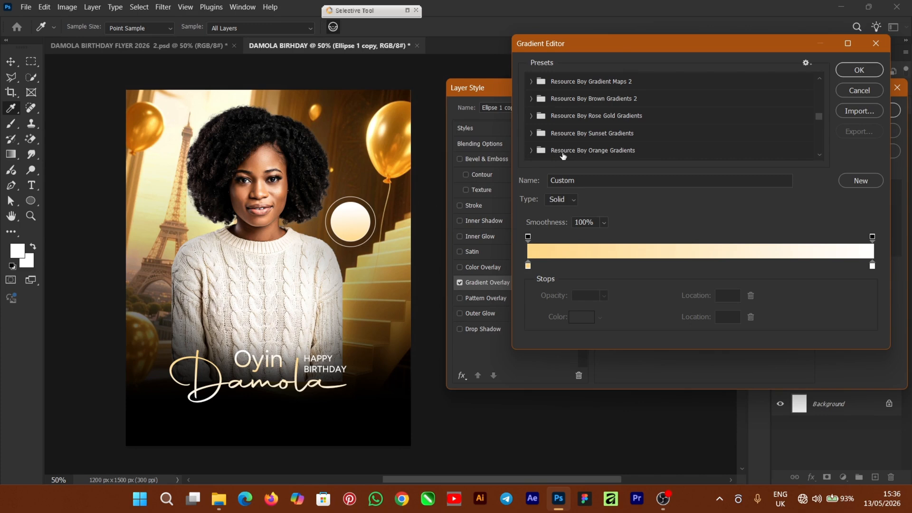
pyautogui.click(531, 151)
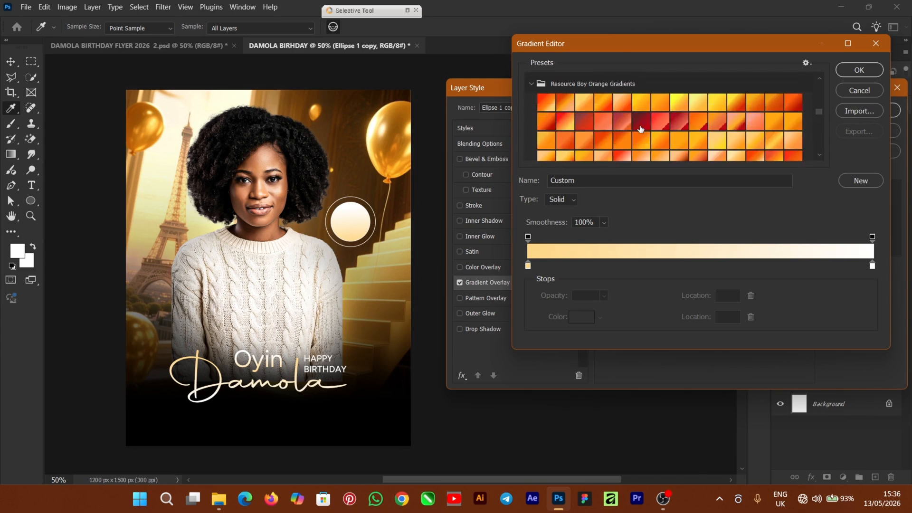
pyautogui.click(551, 107)
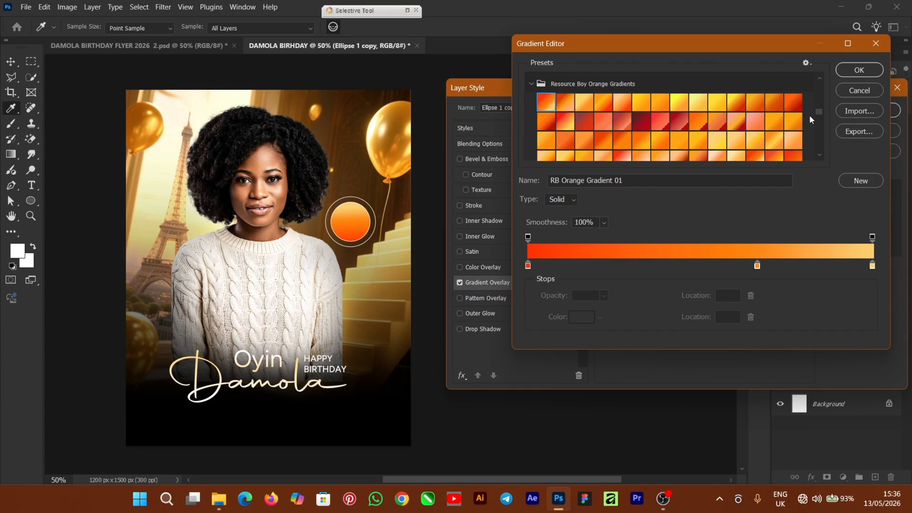
# Check the hex colour of each of the three gradient stops and apply the gradient overlay to the inner circle.
pyautogui.click(528, 266)
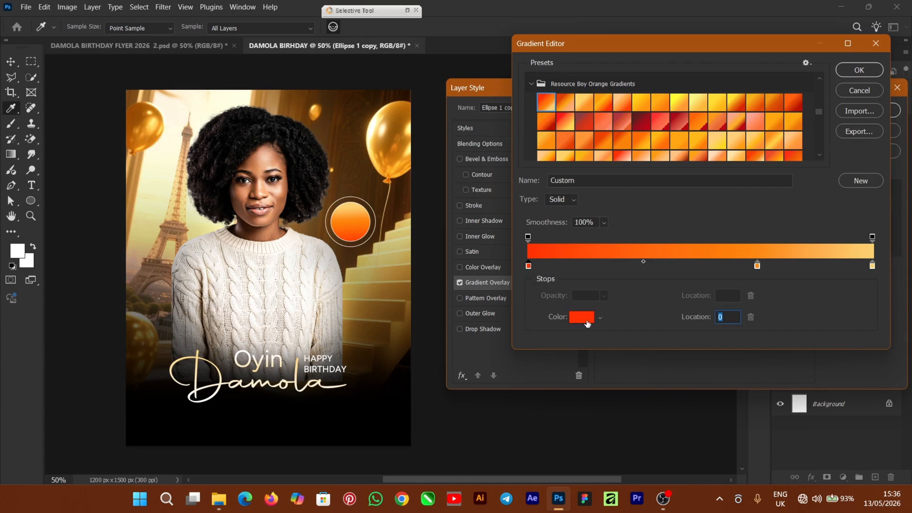
pyautogui.click(583, 317)
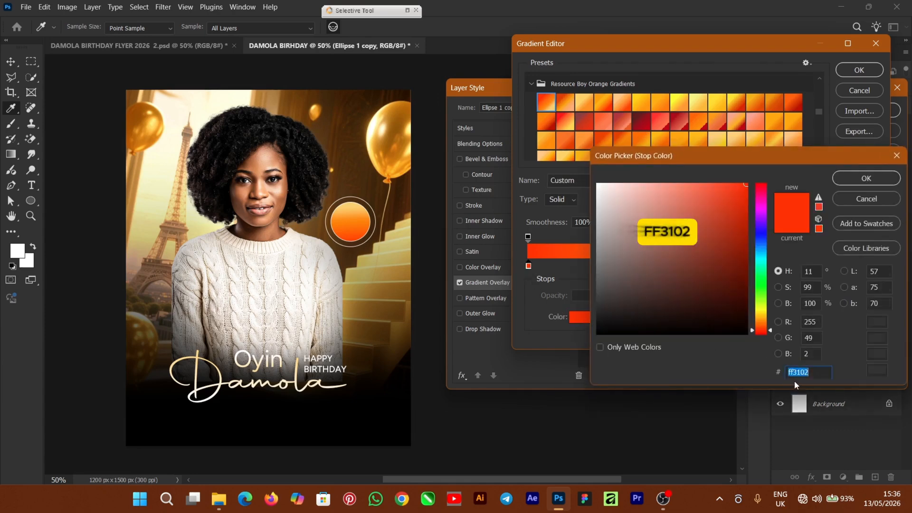
pyautogui.click(848, 181)
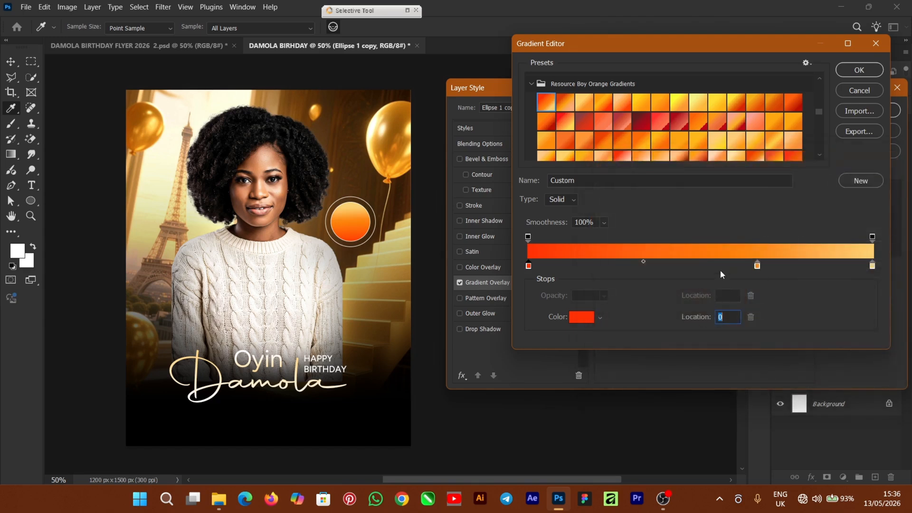
pyautogui.click(758, 266)
pyautogui.click(582, 317)
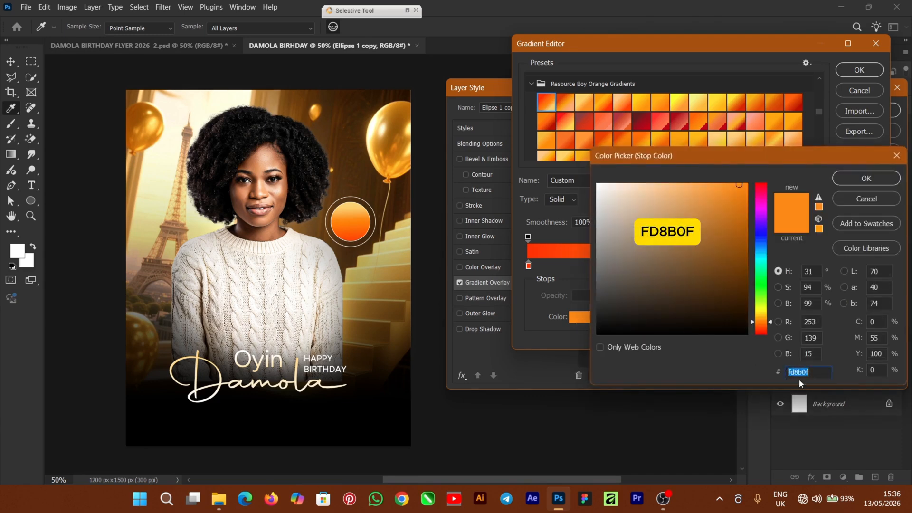
pyautogui.click(860, 179)
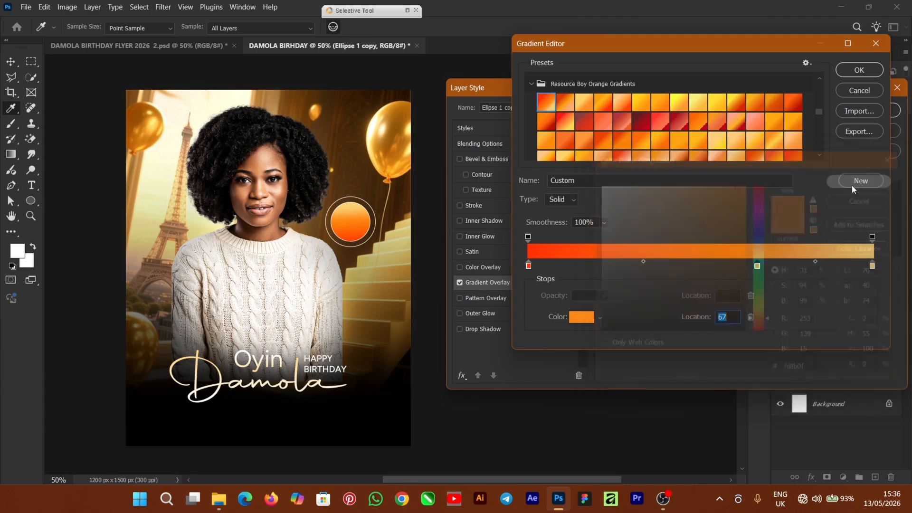
pyautogui.click(873, 268)
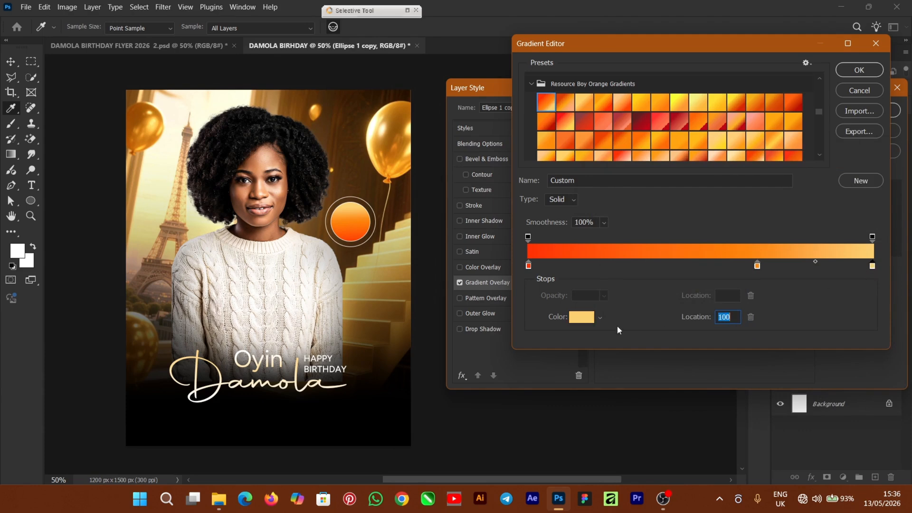
pyautogui.click(576, 319)
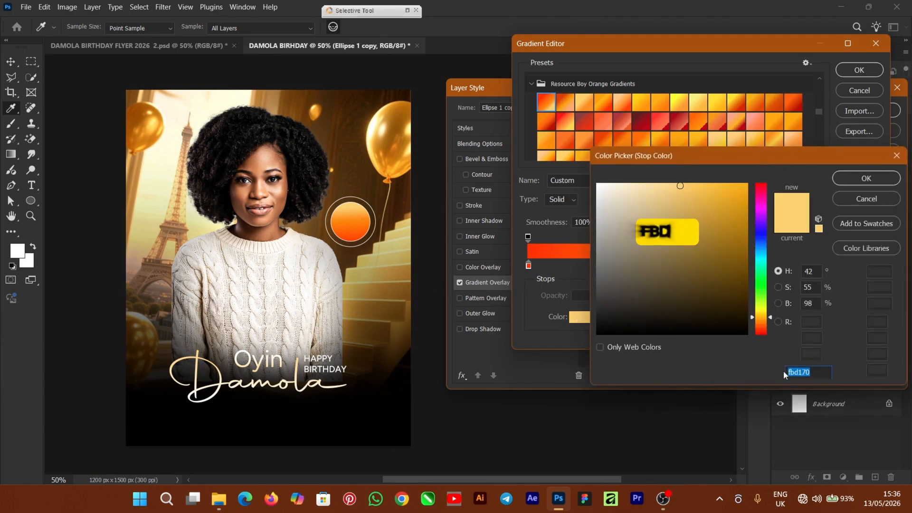
pyautogui.click(840, 180)
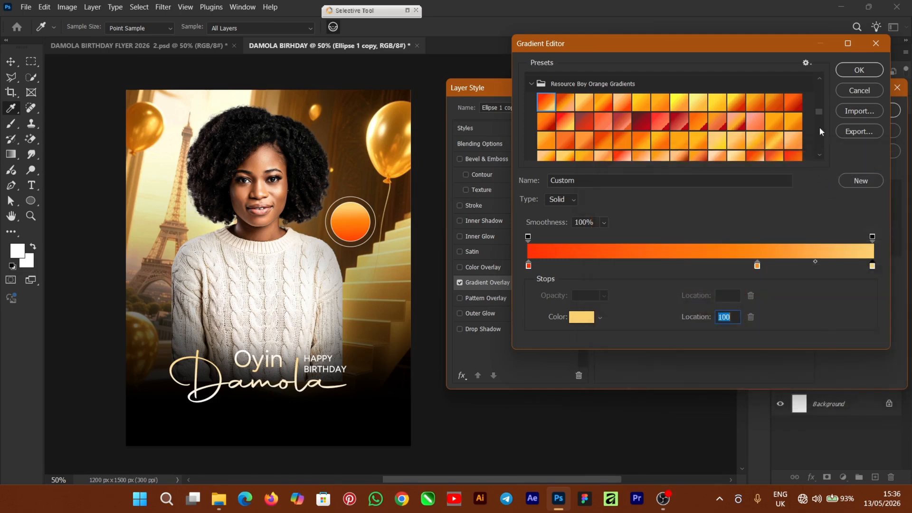
pyautogui.click(847, 72)
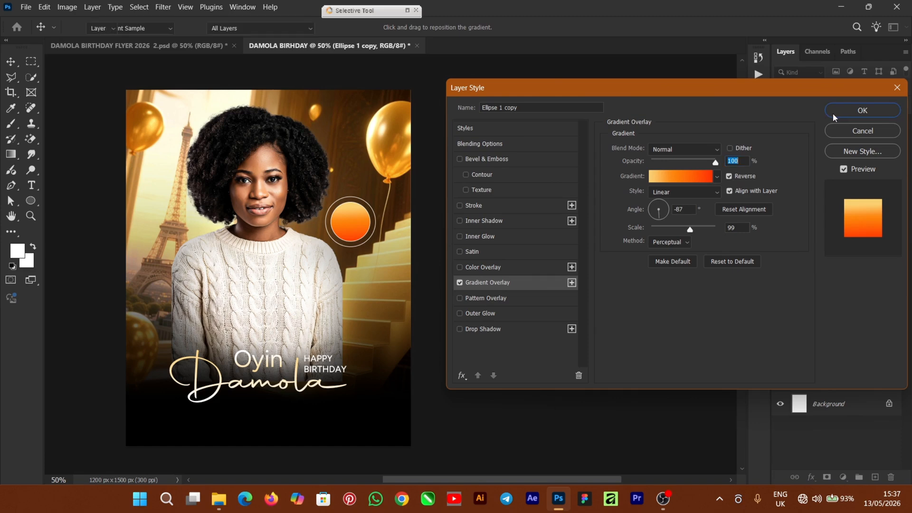
pyautogui.click(834, 114)
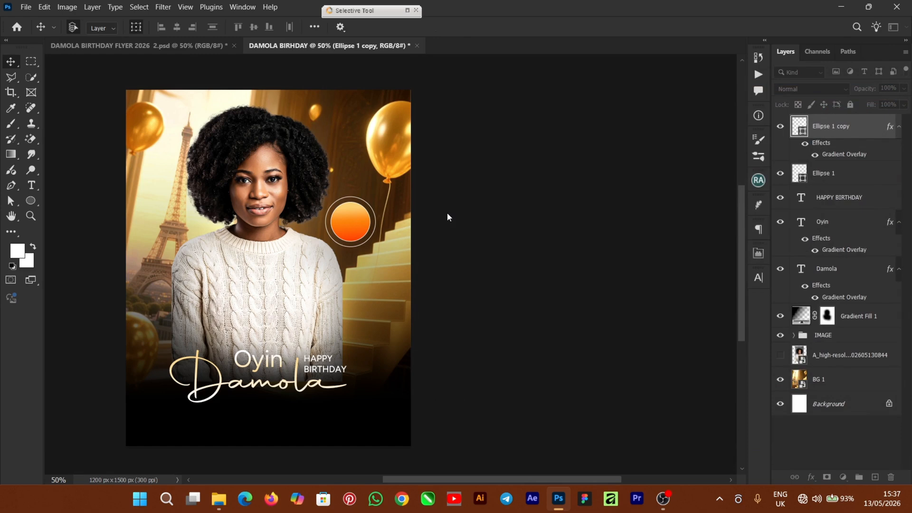
# Remove the stroke from the filled inner circle by setting it to no colour.
pyautogui.hotkey('ctrl', '+')
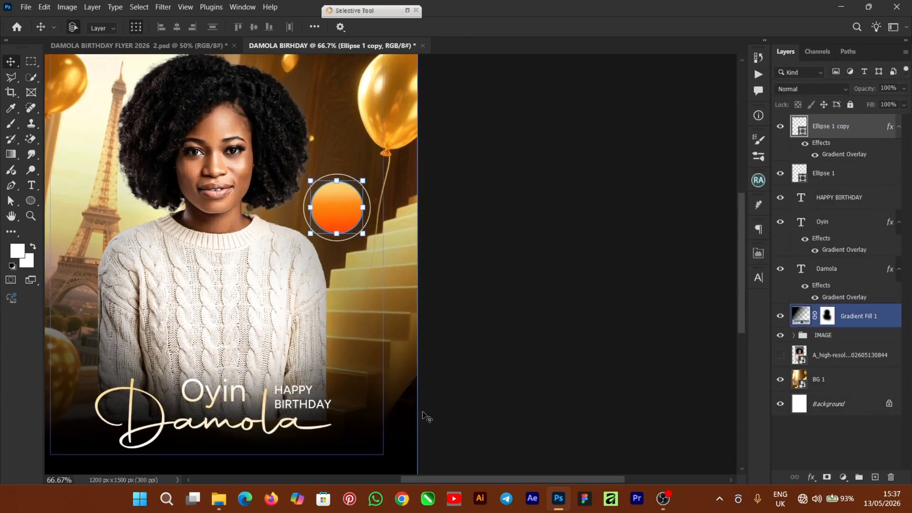
pyautogui.moveTo(478, 482); pyautogui.dragTo(457, 480)
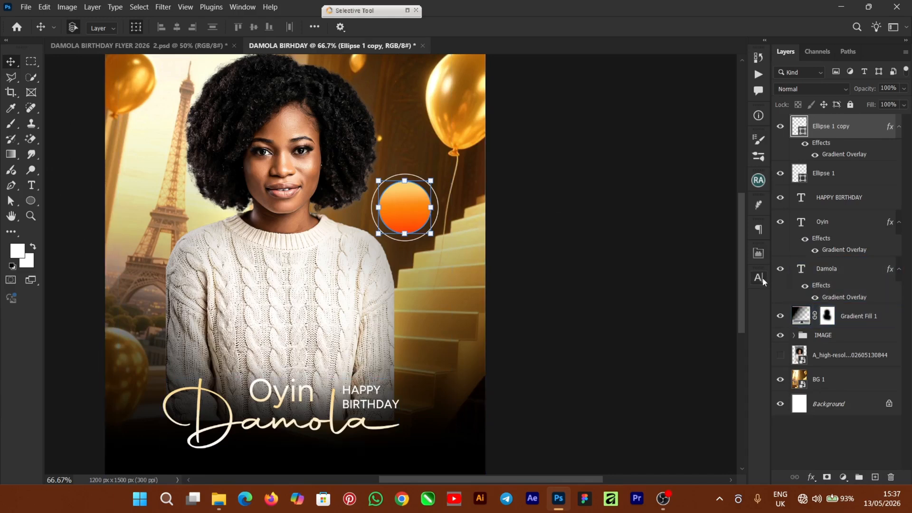
pyautogui.click(758, 254)
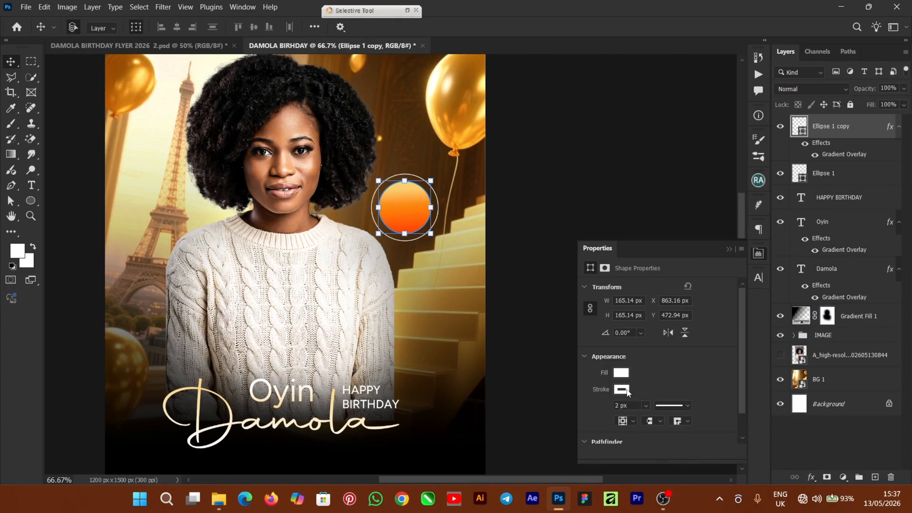
pyautogui.click(626, 391)
pyautogui.click(598, 284)
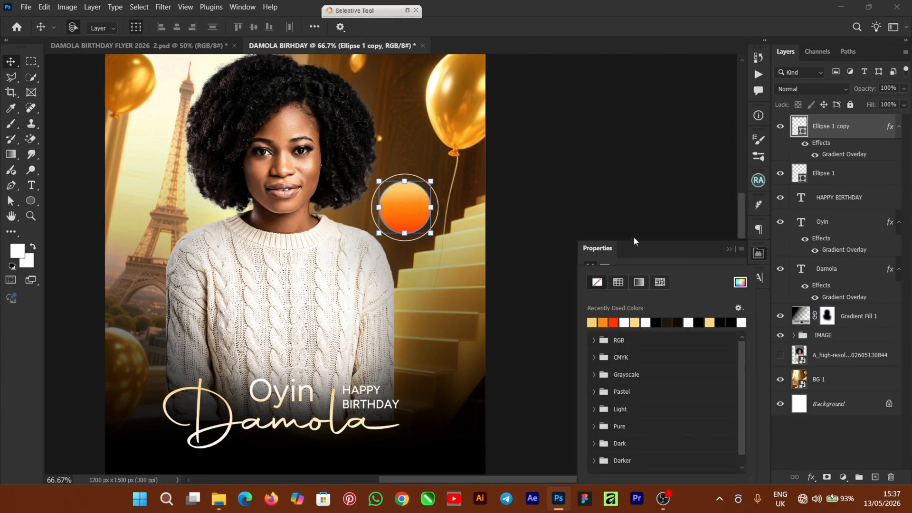
pyautogui.click(685, 245)
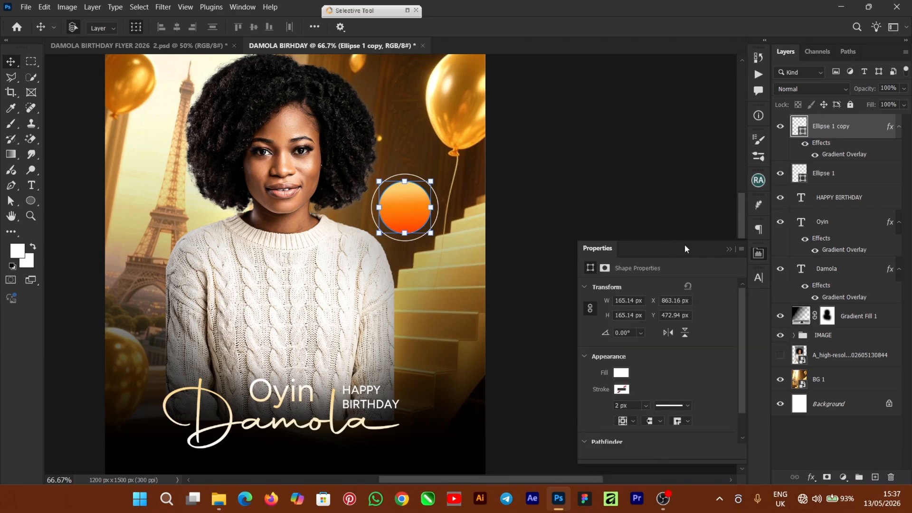
pyautogui.click(728, 249)
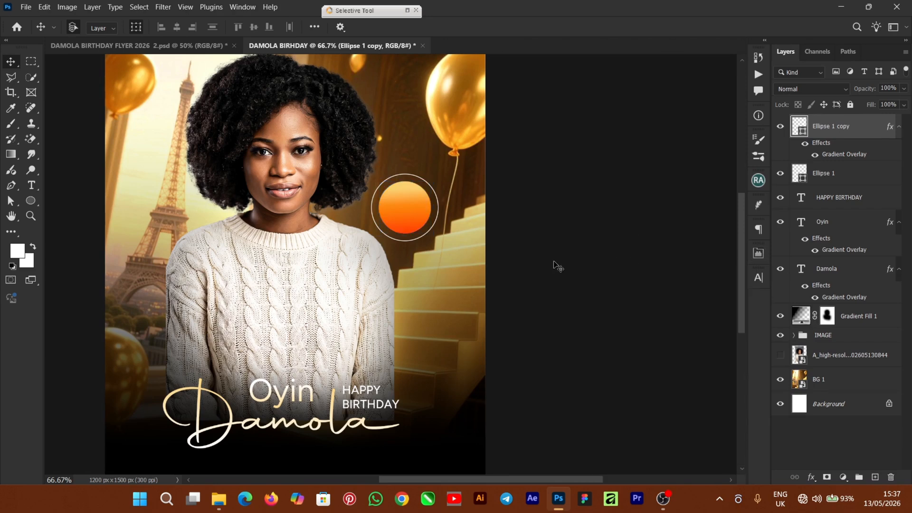
pyautogui.click(410, 217)
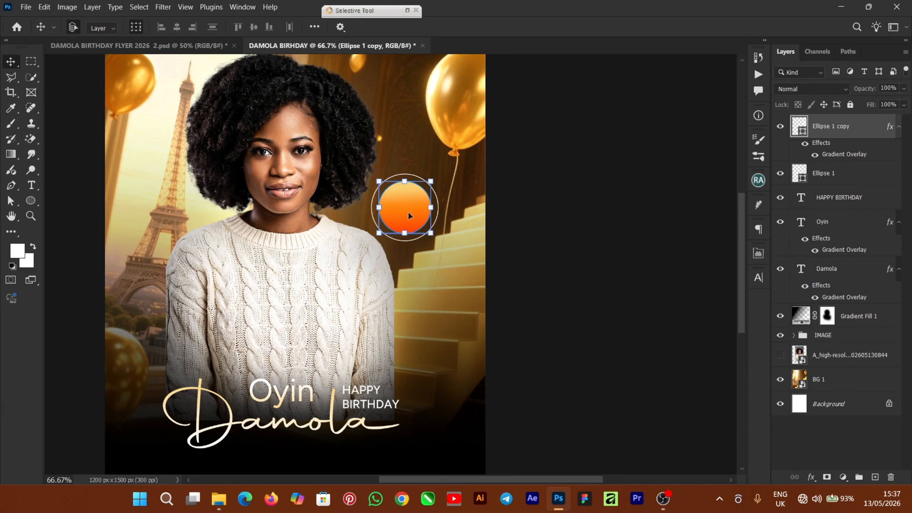
pyautogui.click(759, 253)
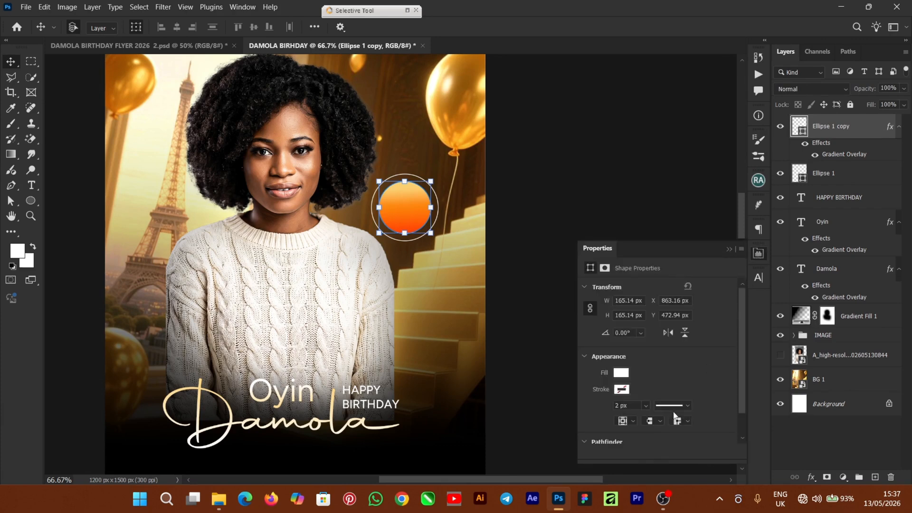
pyautogui.scroll(-2, 679, 387)
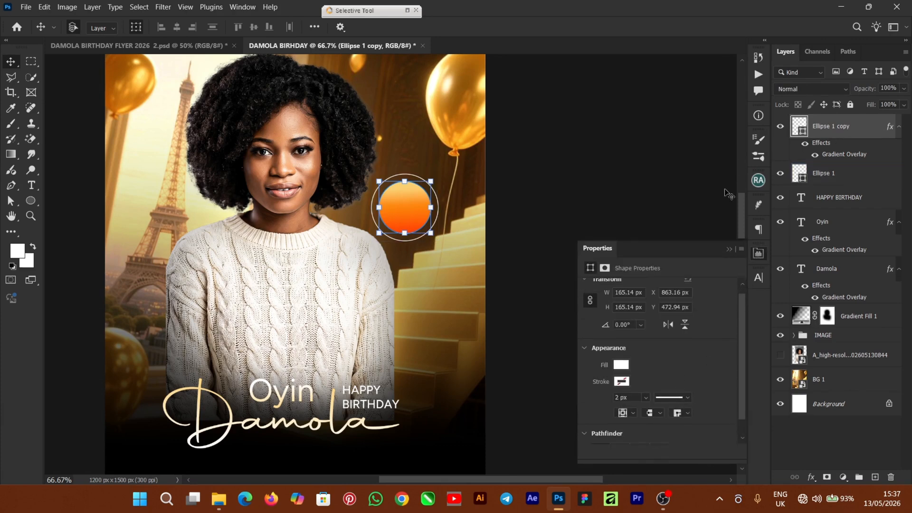
pyautogui.click(679, 186)
pyautogui.click(396, 214)
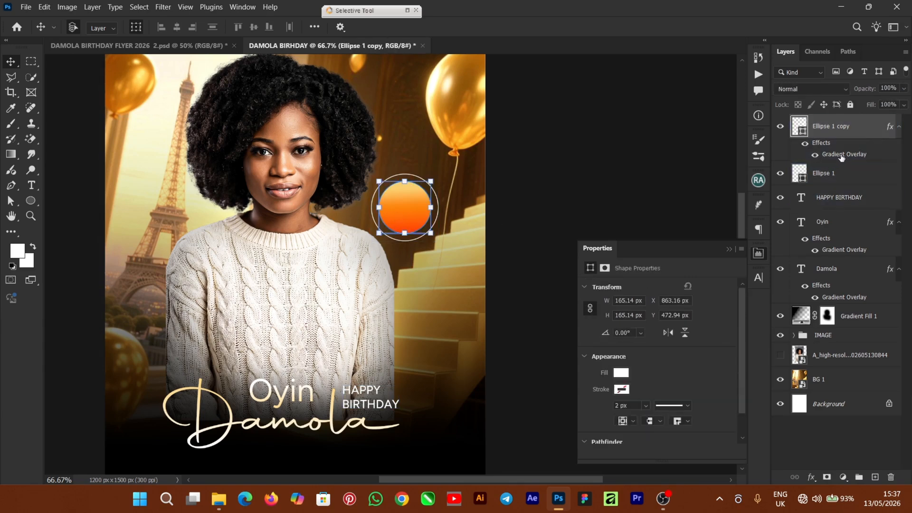
# Set the inner circle's gradient overlay angle to -178° and shift the gradient slightly left within the circle.
pyautogui.doubleClick(847, 155)
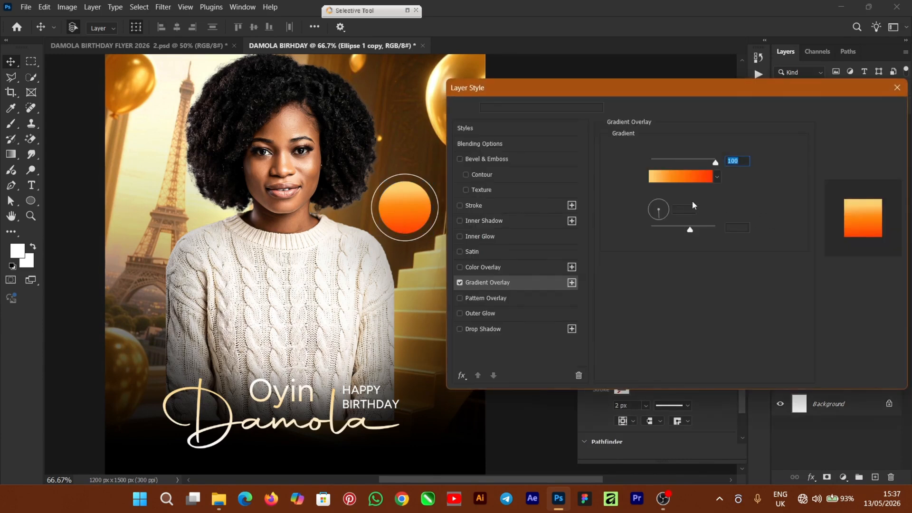
pyautogui.moveTo(662, 215)
pyautogui.mouseDown()
pyautogui.moveTo(677, 209)
pyautogui.moveTo(645, 214)
pyautogui.mouseUp()
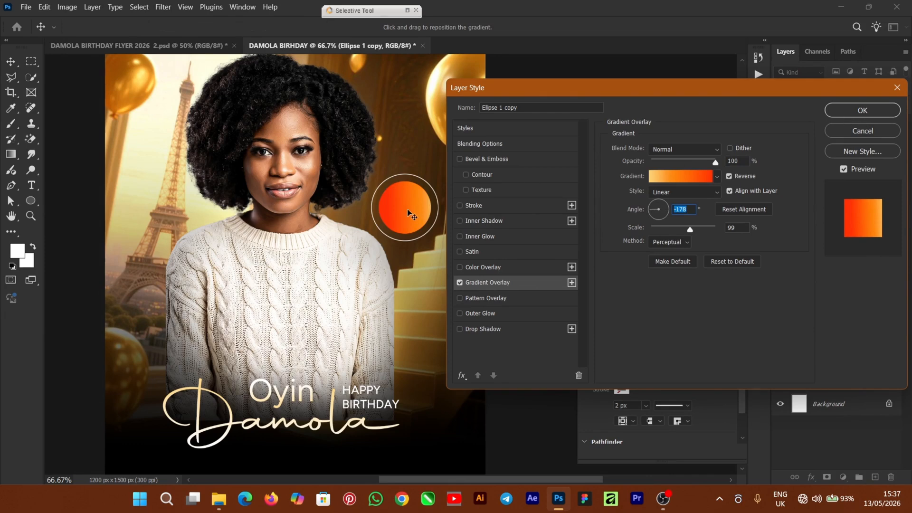
pyautogui.moveTo(412, 216); pyautogui.dragTo(402, 215)
pyautogui.click(861, 111)
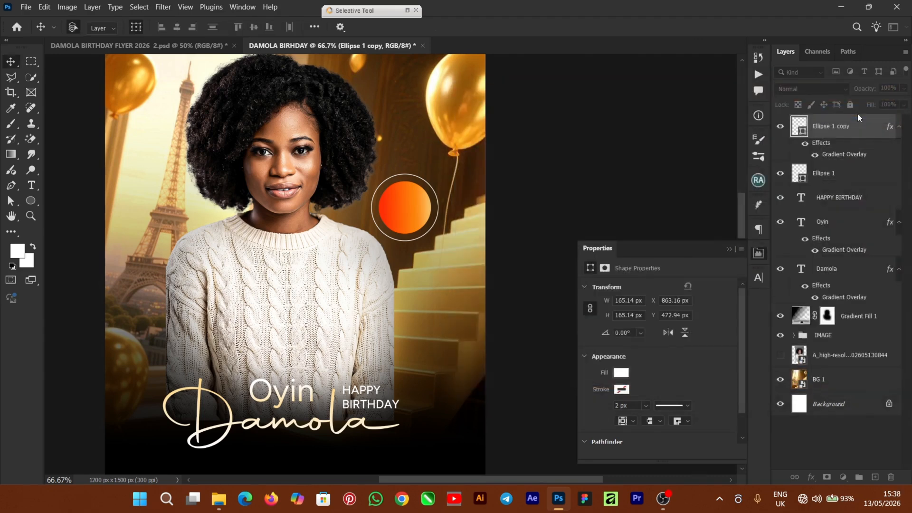
pyautogui.click(730, 249)
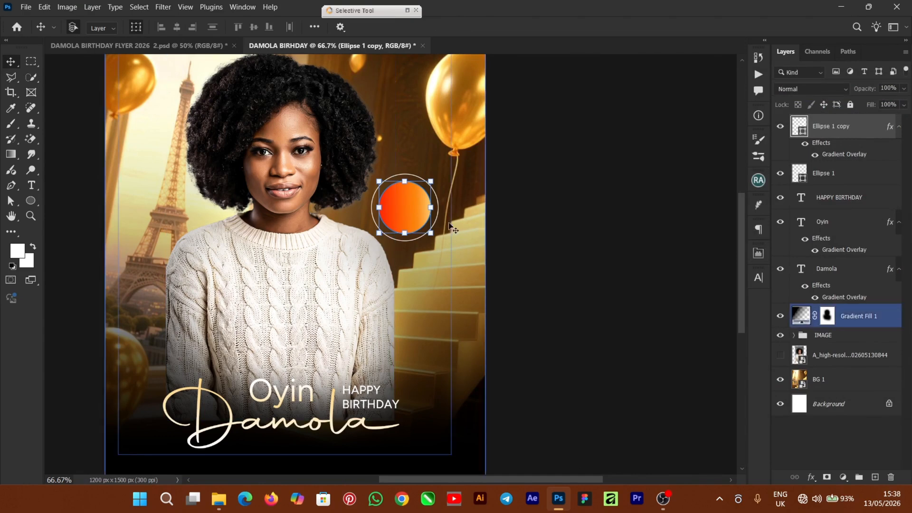
# Add a layer mask to the outer ring and fade out its lower edge with a soft black 150 px brush.
pyautogui.click(844, 174)
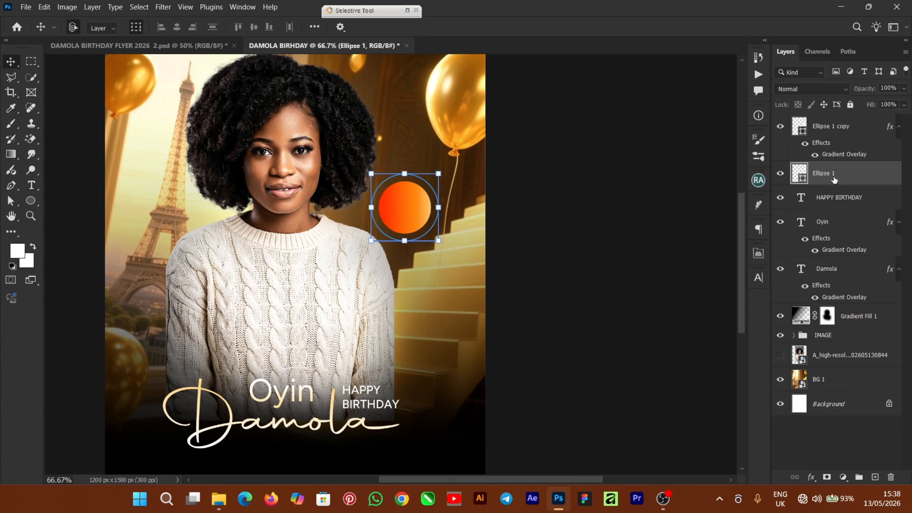
pyautogui.click(829, 478)
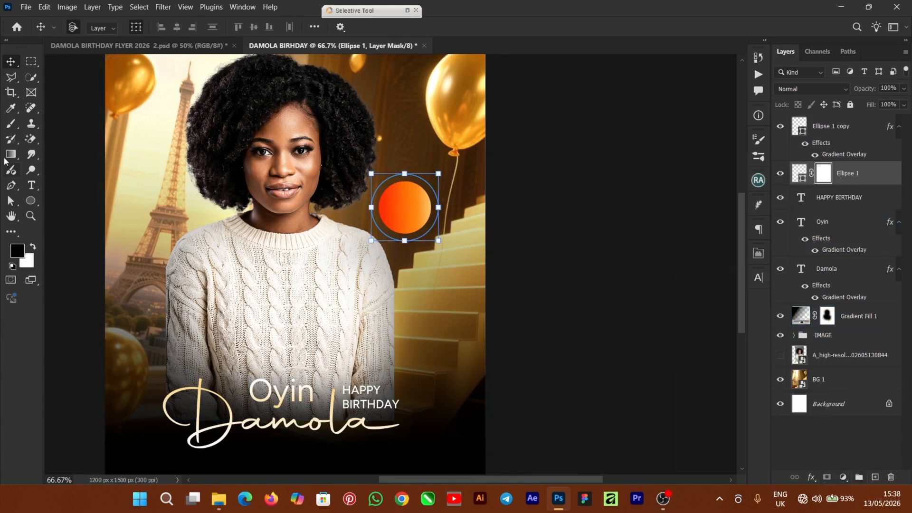
pyautogui.click(10, 126)
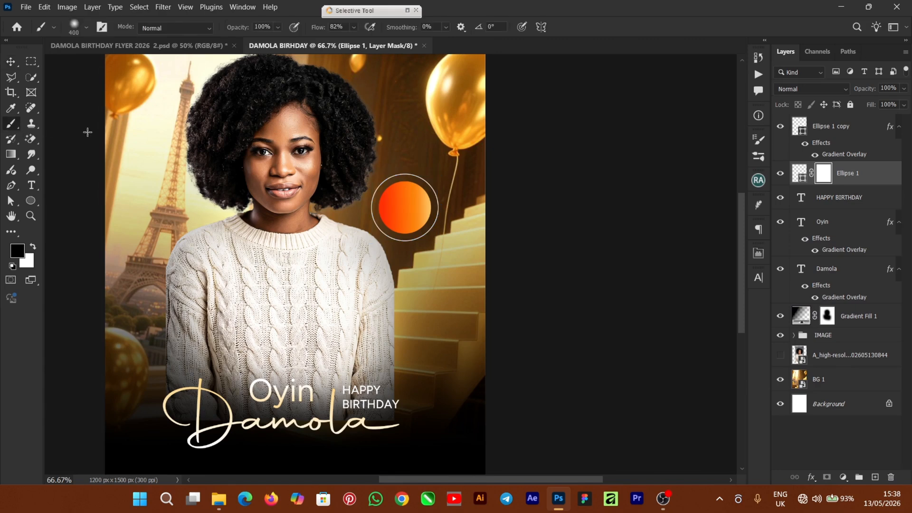
pyautogui.press('[')
pyautogui.press('[')
pyautogui.press('[')
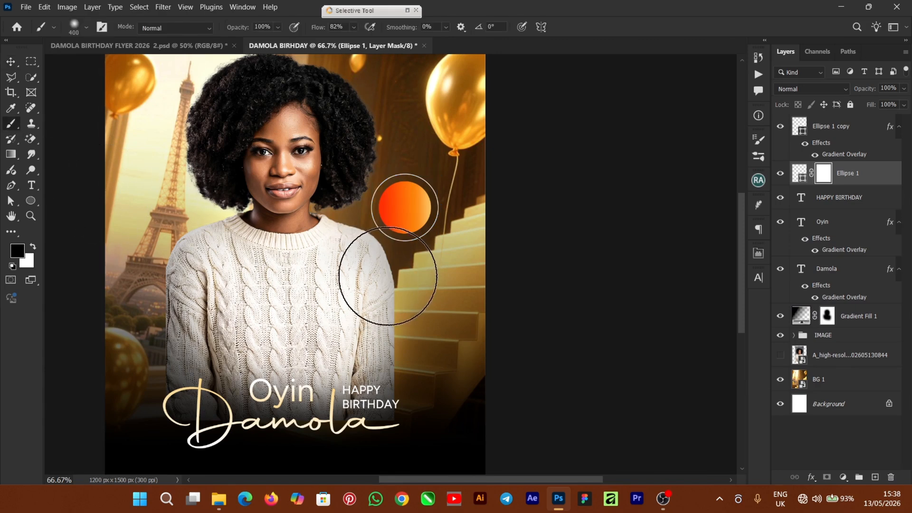
pyautogui.press('[')
pyautogui.press('[')
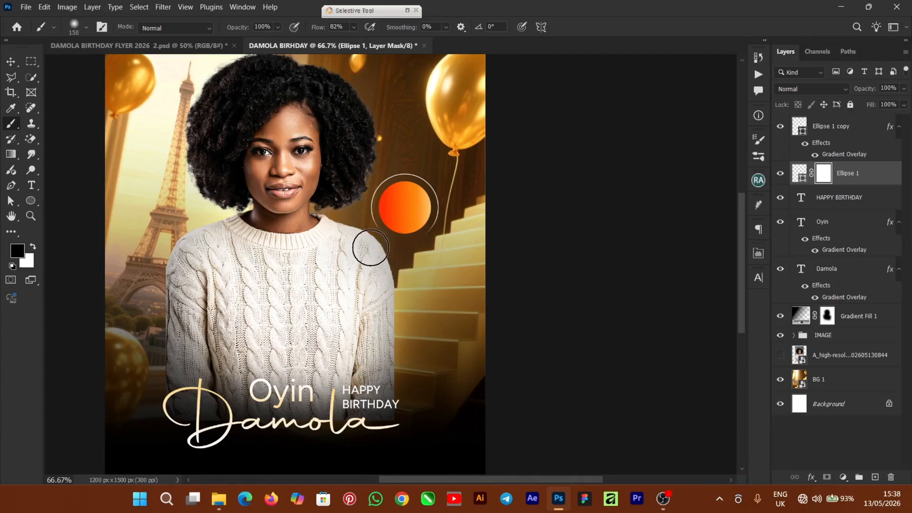
pyautogui.moveTo(420, 255)
pyautogui.mouseDown()
pyautogui.moveTo(368, 254)
pyautogui.moveTo(421, 251)
pyautogui.moveTo(386, 258)
pyautogui.mouseUp()
pyautogui.click(10, 62)
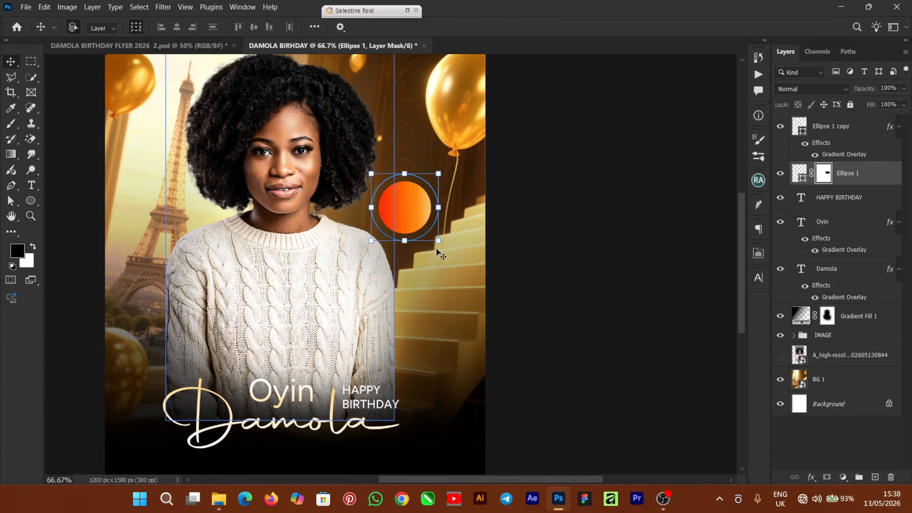
pyautogui.click(570, 283)
# Add the text "+1" on the sweater near the neckline in white Figtree Medium at 9 pt.
pyautogui.moveTo(512, 475); pyautogui.dragTo(488, 479)
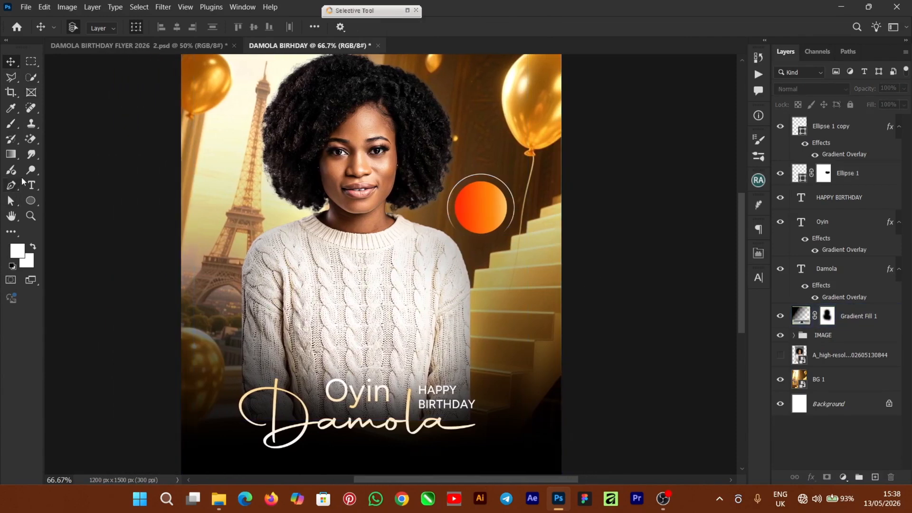
pyautogui.click(33, 187)
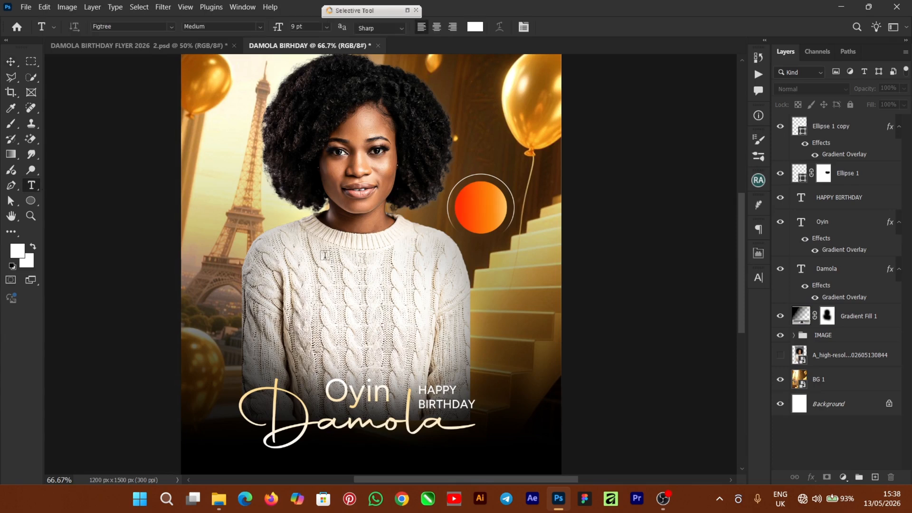
pyautogui.click(375, 253)
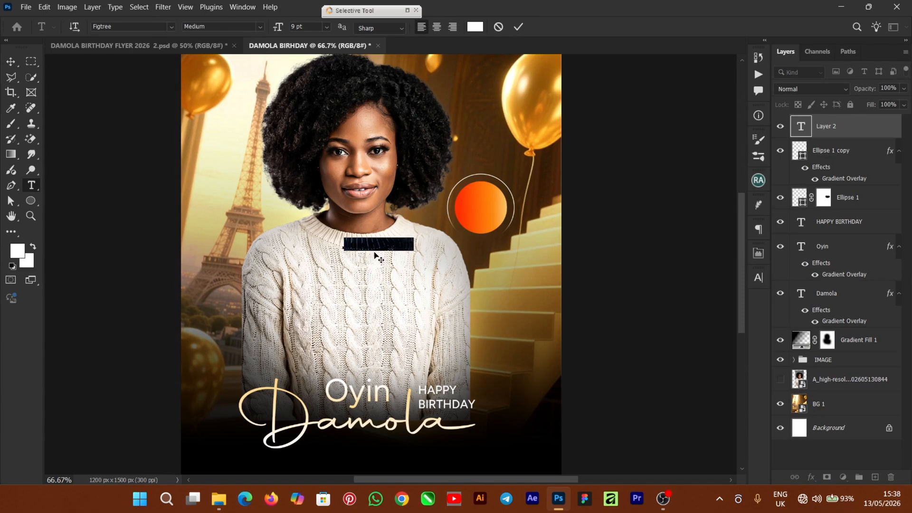
pyautogui.press('BackSpace')
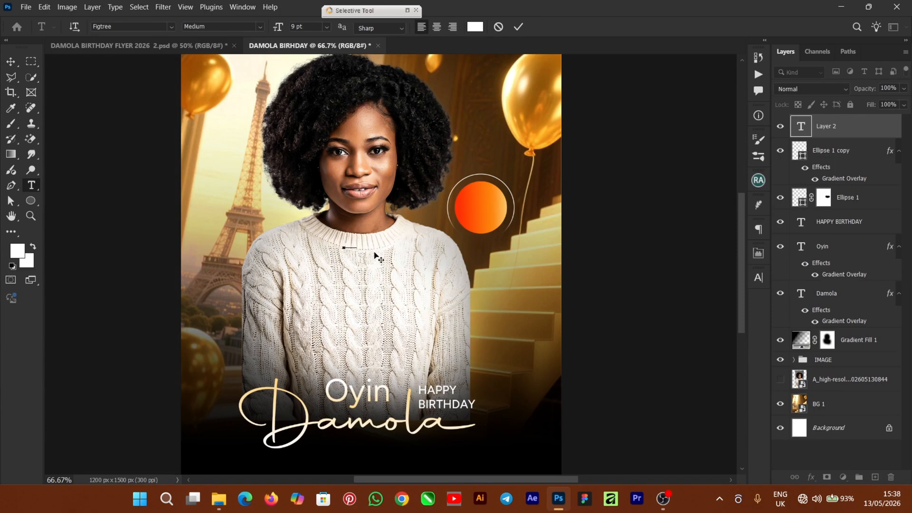
pyautogui.write('+1')
pyautogui.click(11, 62)
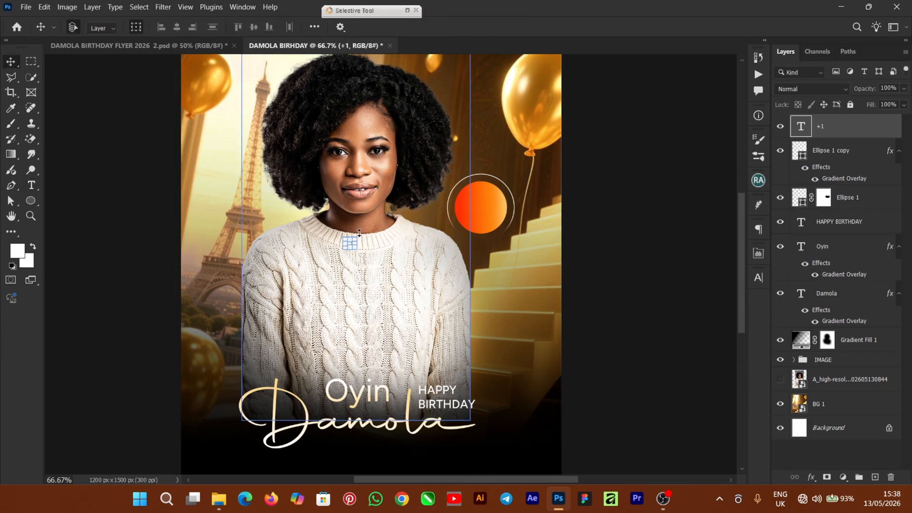
# Scale the "+1" text up to about 296% and centre it inside the orange circle.
pyautogui.hotkey('ctrl', 't')
pyautogui.moveTo(359, 233); pyautogui.dragTo(399, 193)
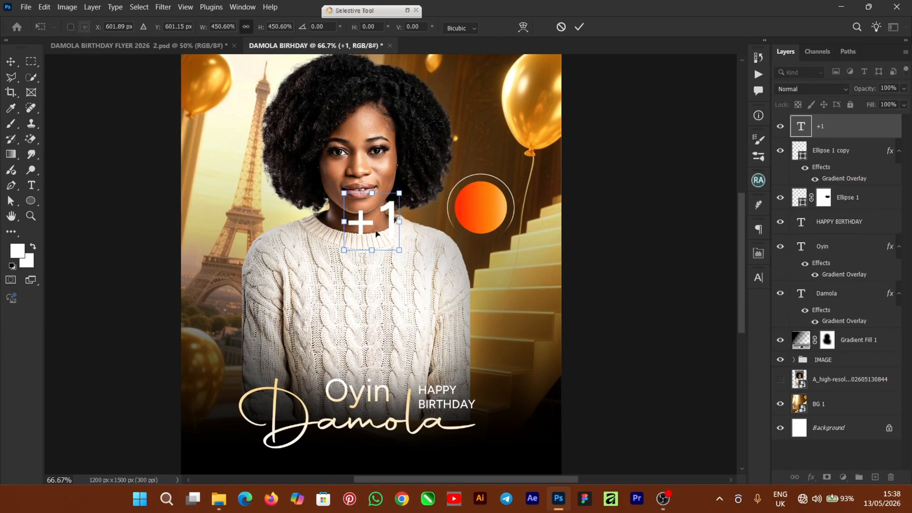
pyautogui.moveTo(366, 227); pyautogui.dragTo(474, 212)
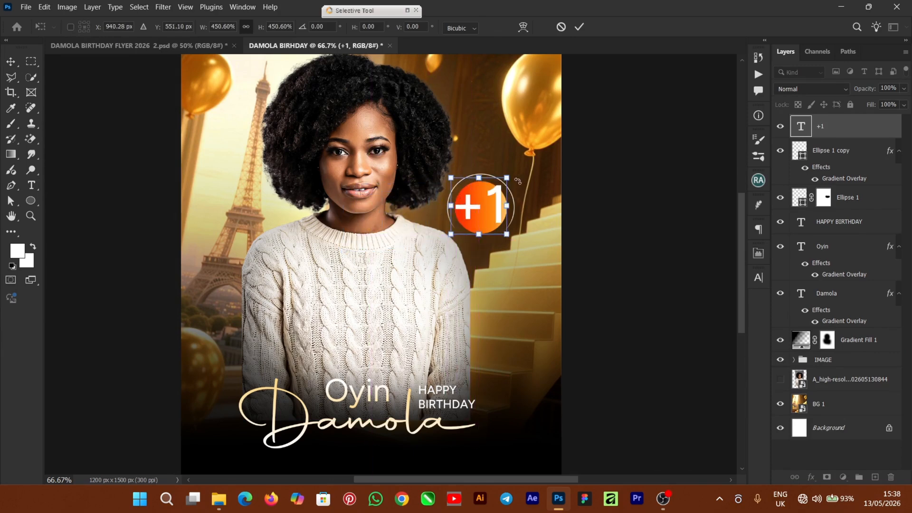
pyautogui.moveTo(510, 177); pyautogui.dragTo(480, 208)
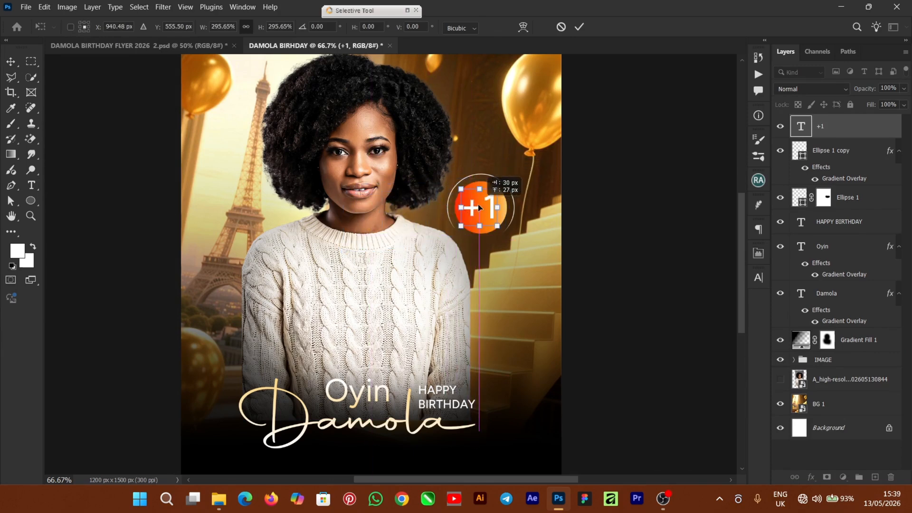
pyautogui.press('Return')
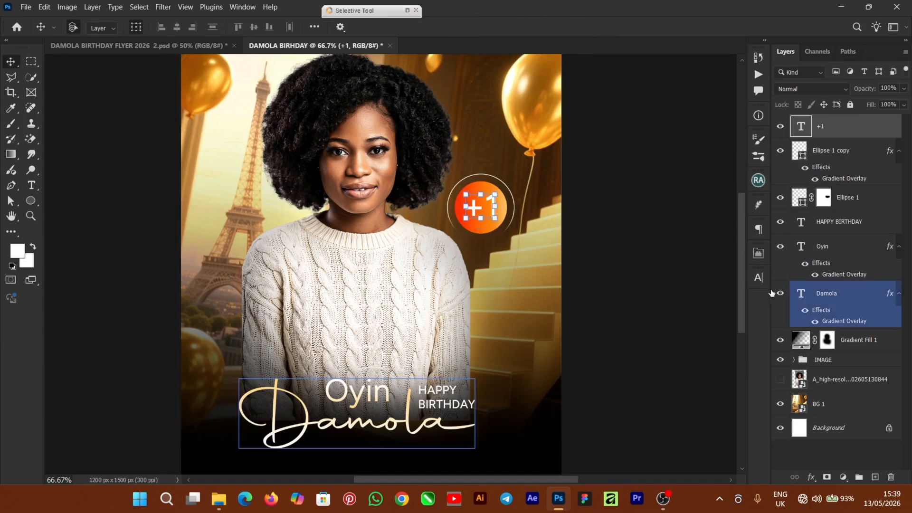
# Change the "+1" text's font weight to Figtree SemiBold.
pyautogui.click(758, 279)
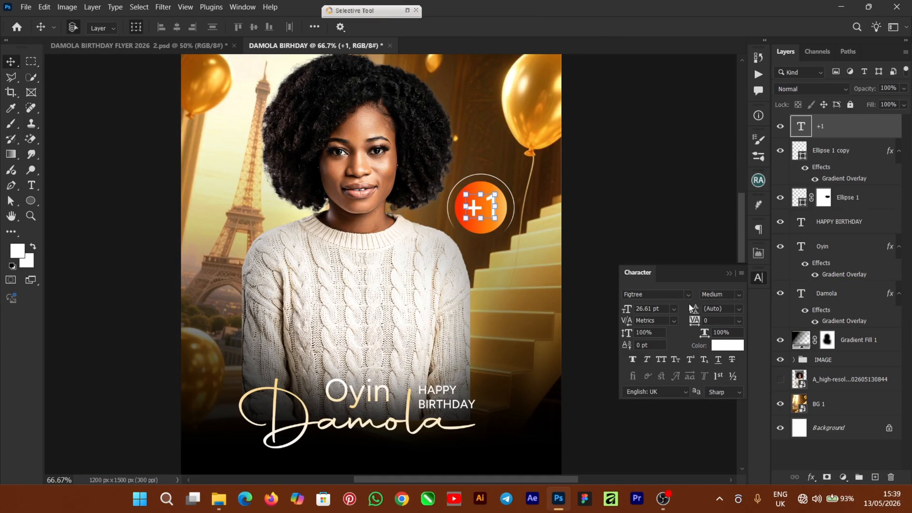
pyautogui.click(739, 298)
pyautogui.click(740, 361)
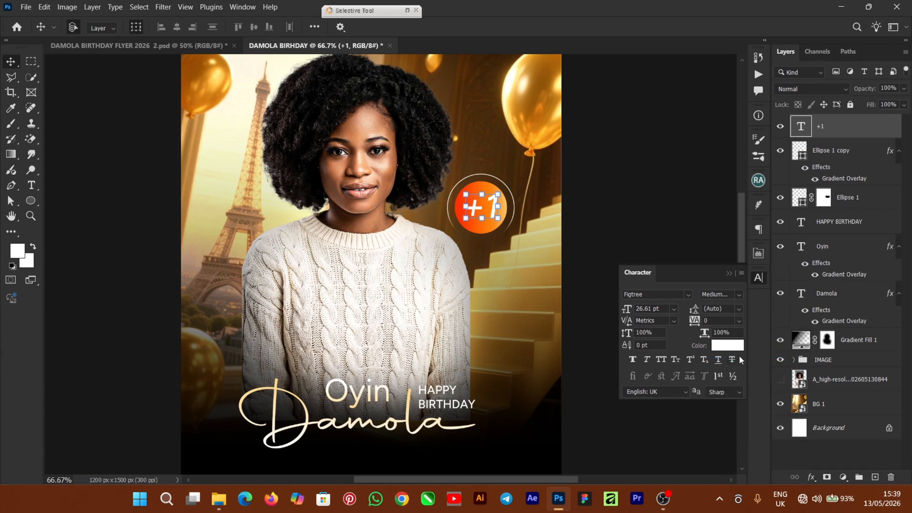
pyautogui.click(740, 296)
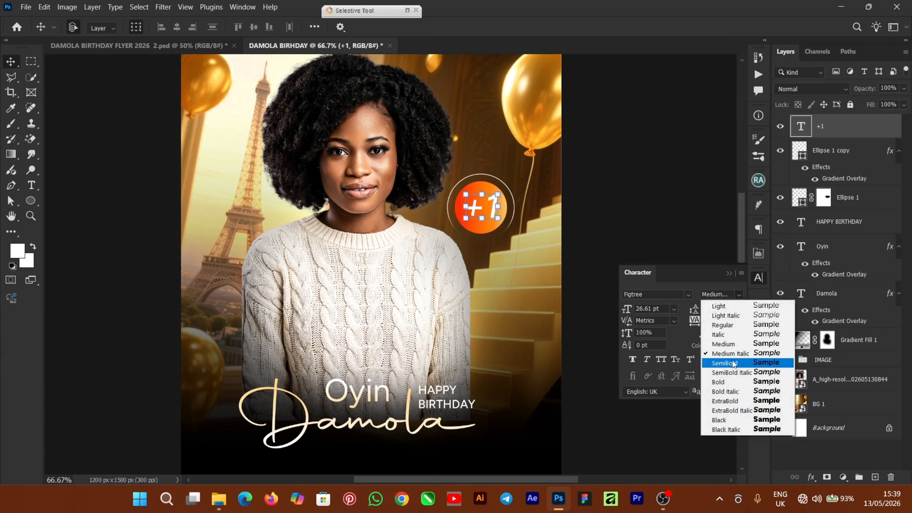
pyautogui.click(734, 364)
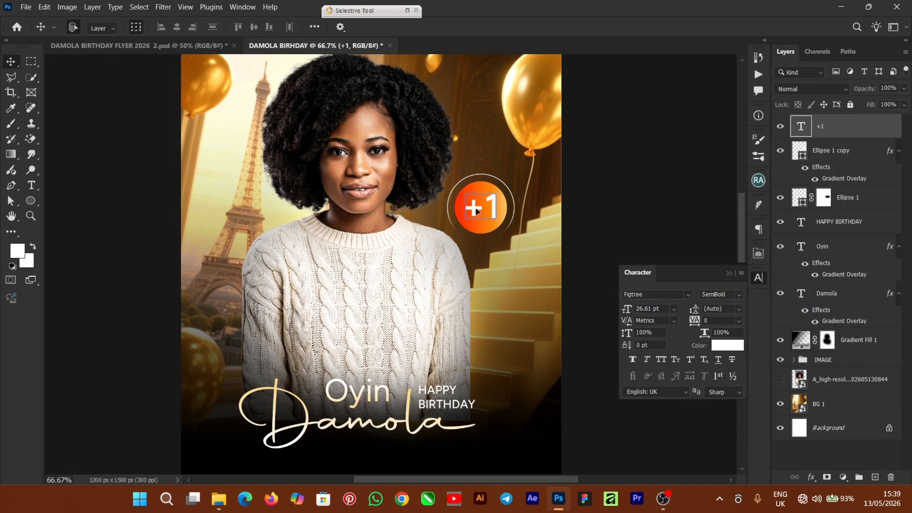
pyautogui.click(623, 198)
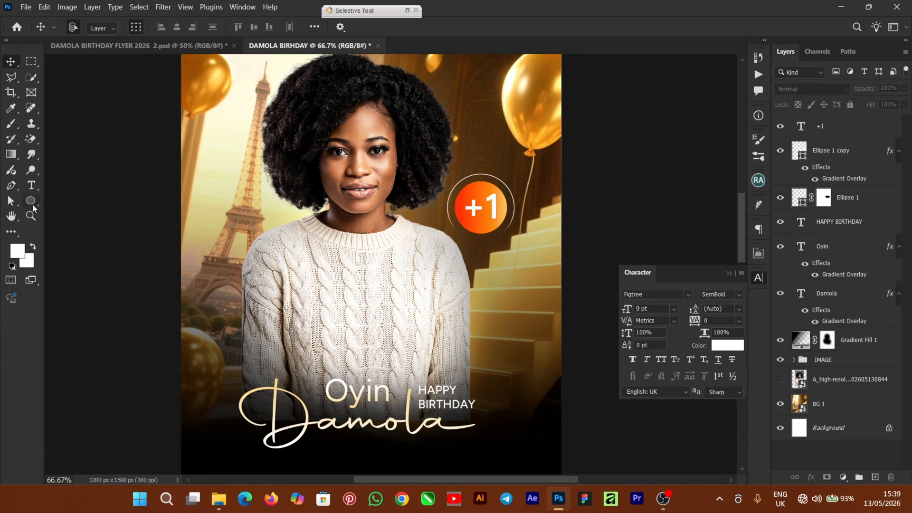
# Add the text "PLUS ONE" in white Figtree SemiBold at 9 pt and place it just below the orange circle.
pyautogui.click(32, 186)
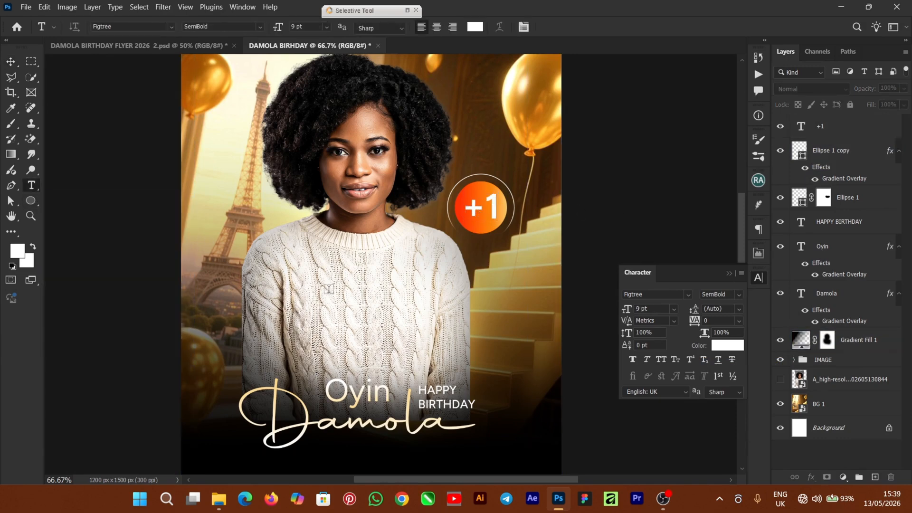
pyautogui.click(343, 279)
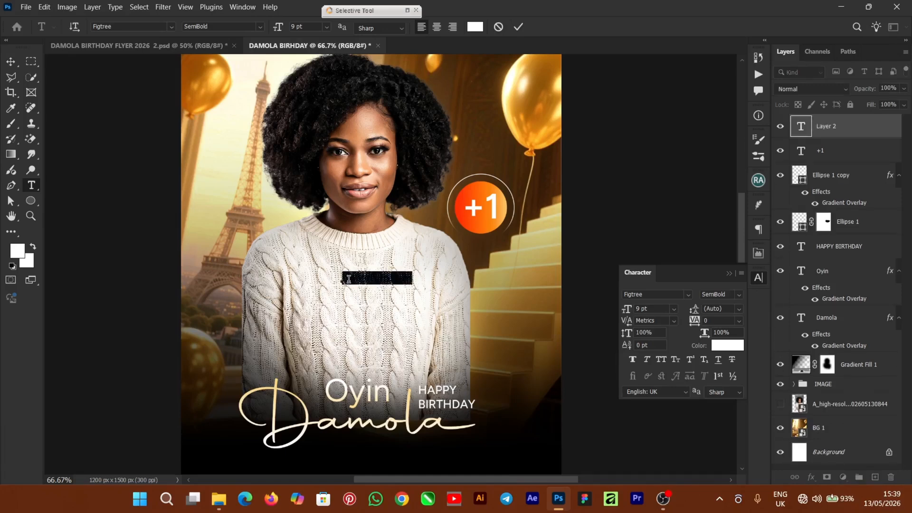
pyautogui.write('Wi')
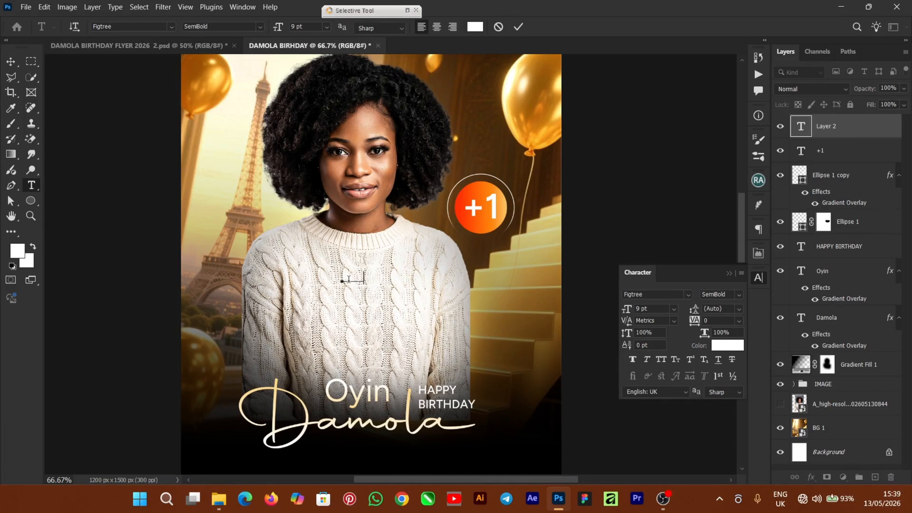
pyautogui.write('shing yo')
pyautogui.click(521, 28)
pyautogui.click(10, 61)
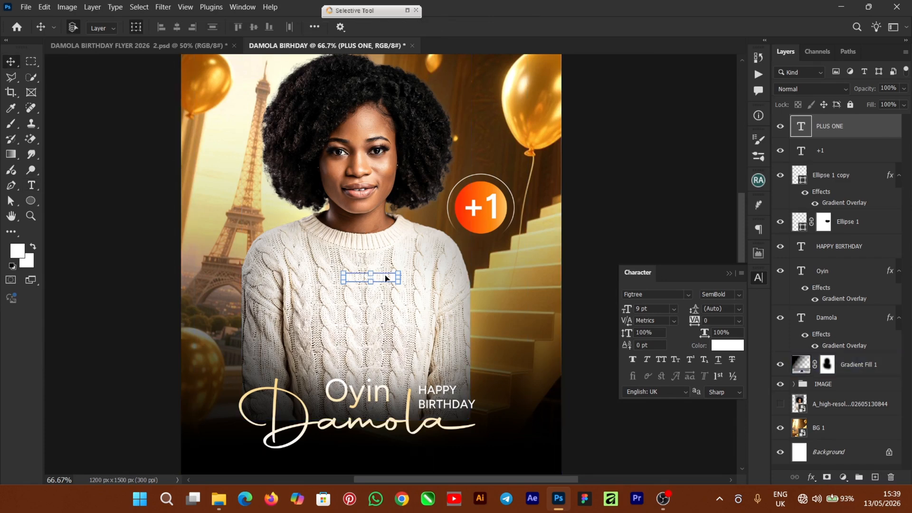
pyautogui.moveTo(385, 278); pyautogui.dragTo(498, 244)
# Warp the "PLUS ONE" text with a horizontal Arc style and a bend of -37%.
pyautogui.rightClick(876, 127)
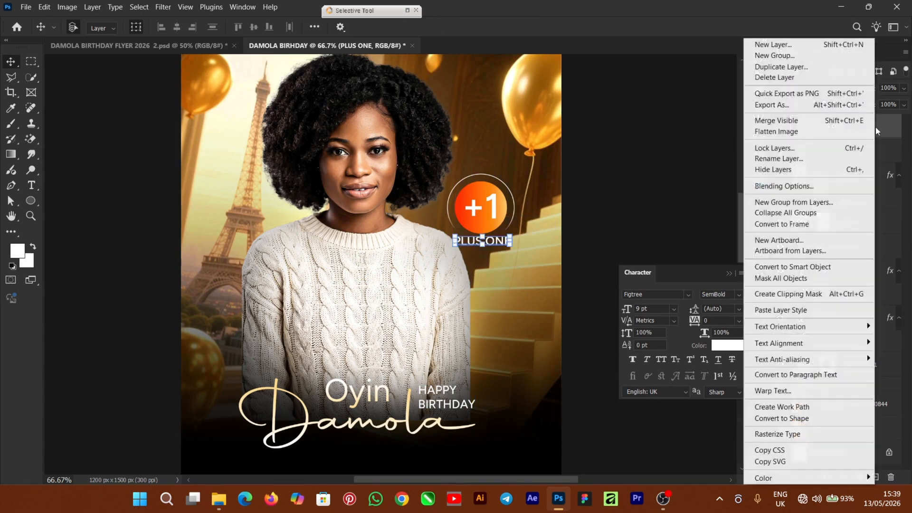
pyautogui.click(785, 393)
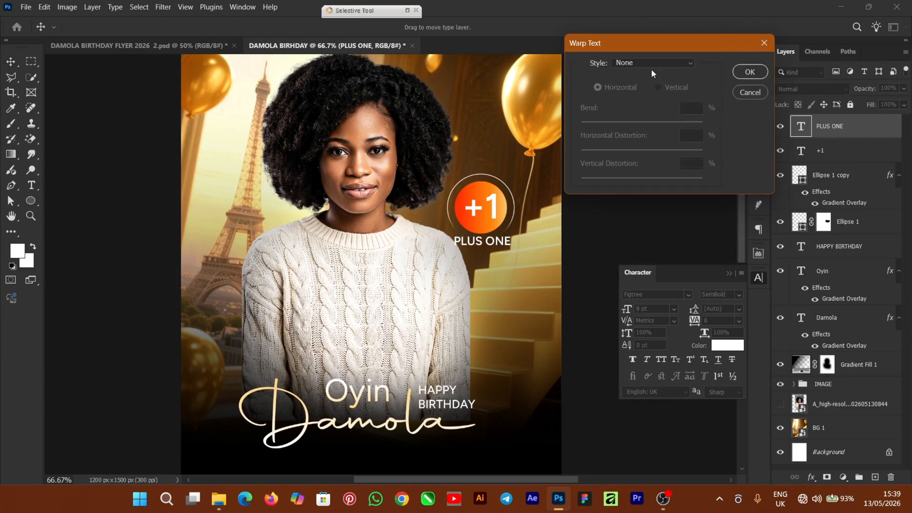
pyautogui.click(680, 61)
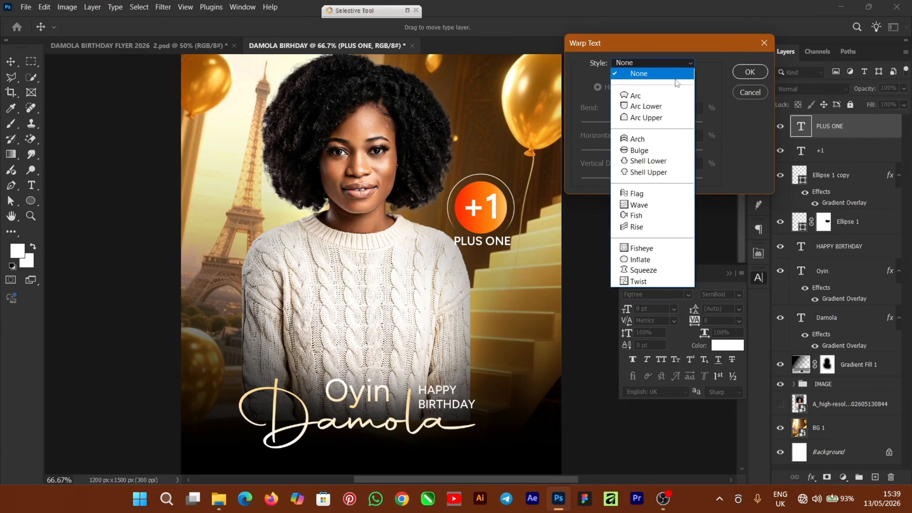
pyautogui.click(642, 97)
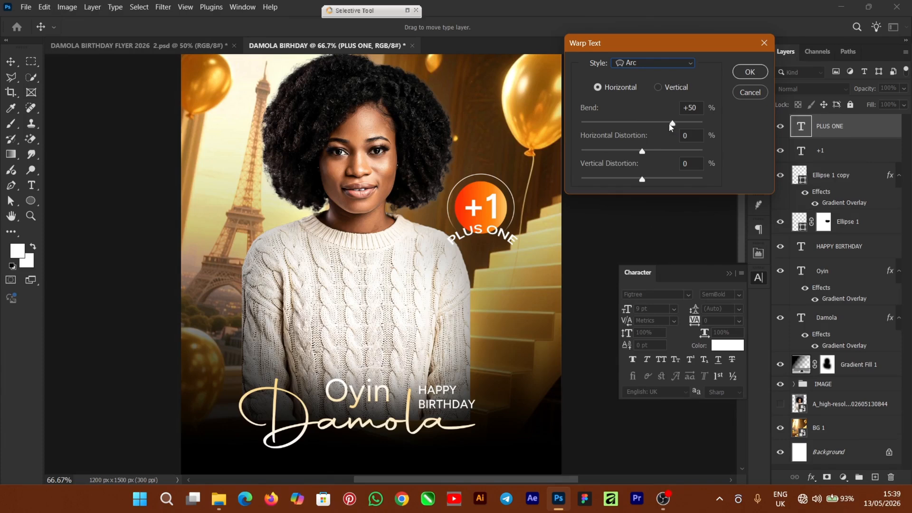
pyautogui.moveTo(671, 125); pyautogui.dragTo(650, 129)
pyautogui.moveTo(622, 134)
pyautogui.mouseDown()
pyautogui.moveTo(611, 138)
pyautogui.moveTo(621, 138)
pyautogui.mouseUp()
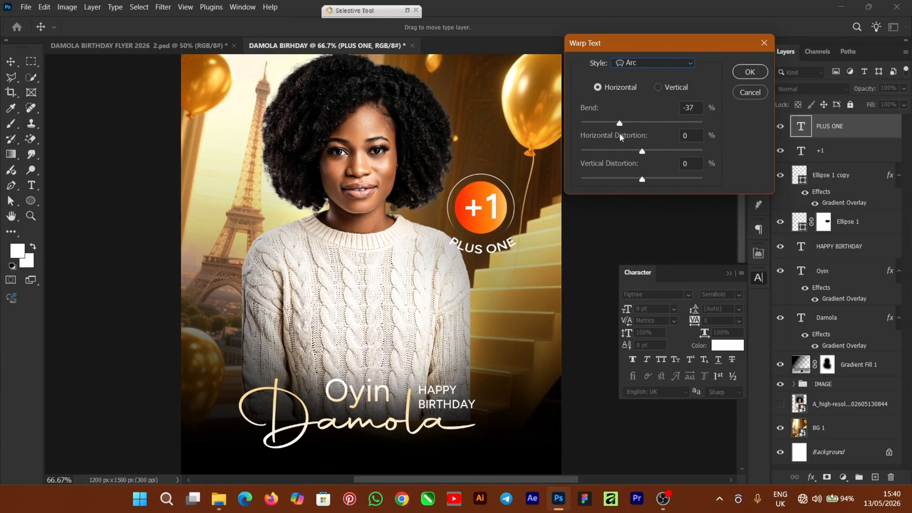
pyautogui.moveTo(620, 134); pyautogui.dragTo(620, 134)
pyautogui.click(751, 73)
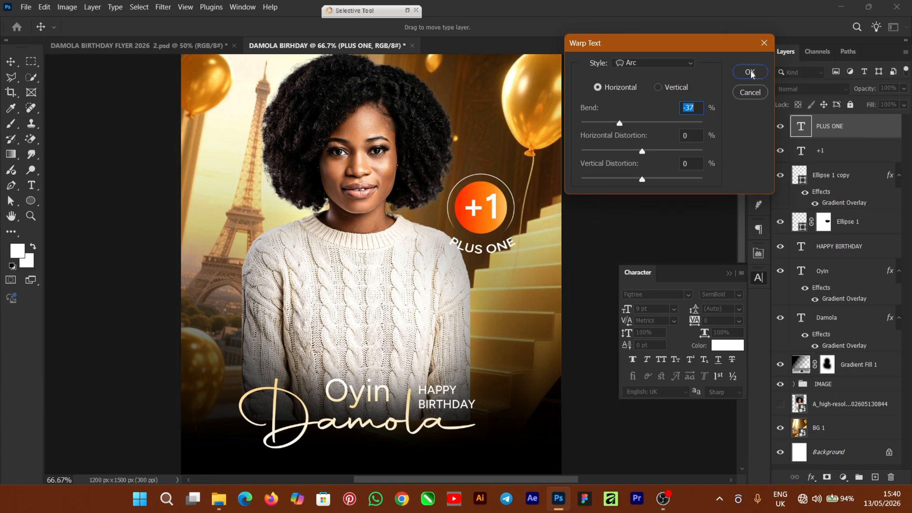
# Scale the curved "PLUS ONE" text down to about 7.37 pt and fit it closely beneath the circle.
pyautogui.press('v')
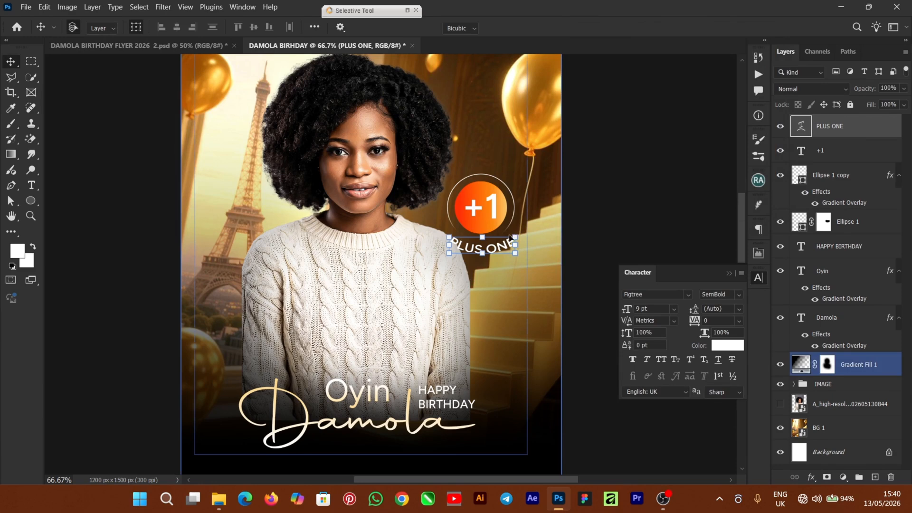
pyautogui.moveTo(511, 238); pyautogui.dragTo(491, 243)
pyautogui.press('Return')
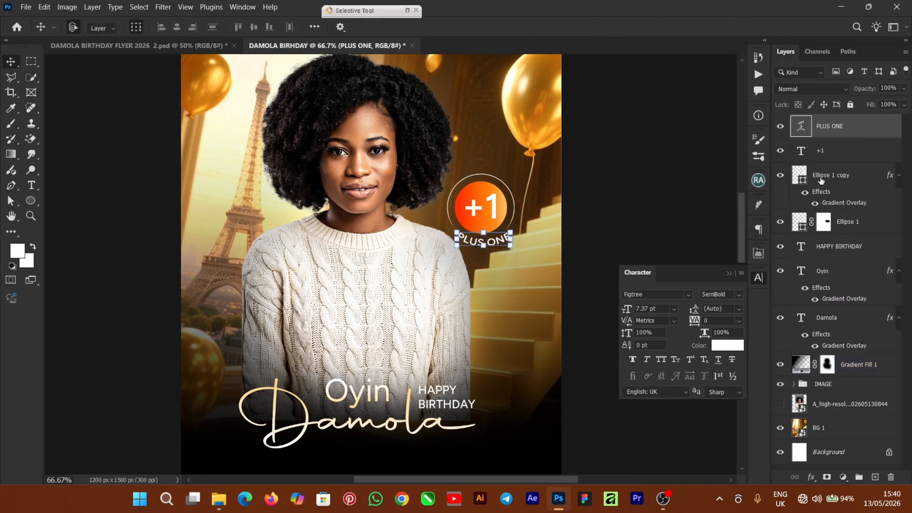
# Group the "PLUS ONE" and "+1" text layers with the Ellipse 1 copy and Ellipse 1 layers.
pyautogui.click(852, 152)
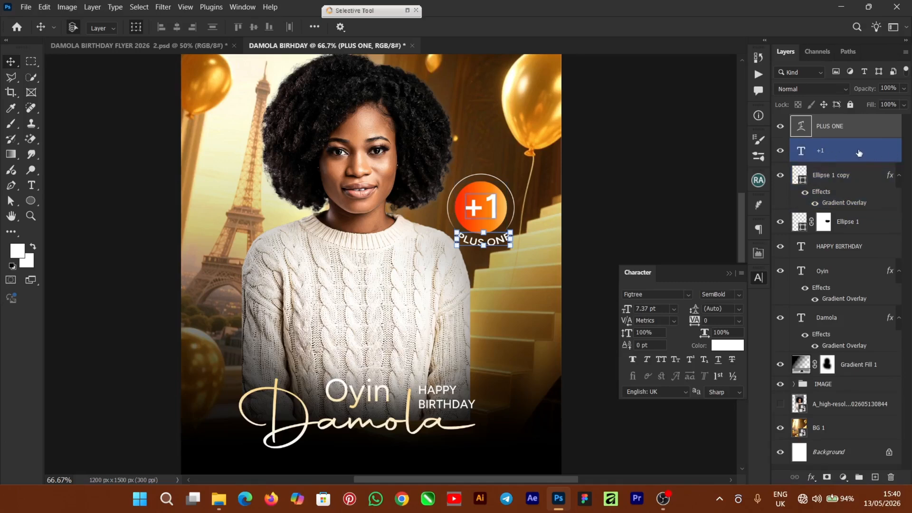
pyautogui.keyDown('shift'); pyautogui.click(859, 152); pyautogui.keyUp('shift')
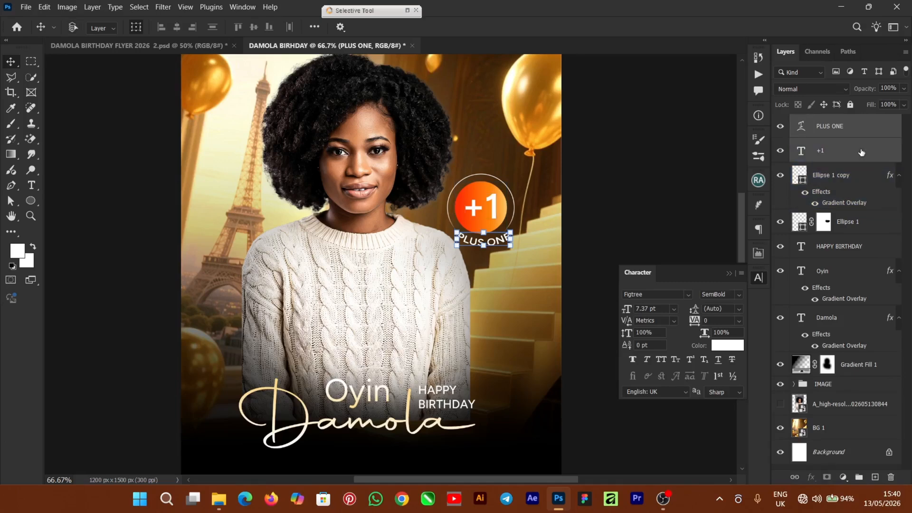
pyautogui.keyDown('shift'); pyautogui.click(856, 179); pyautogui.keyUp('shift')
pyautogui.keyDown('shift'); pyautogui.click(862, 225); pyautogui.keyUp('shift')
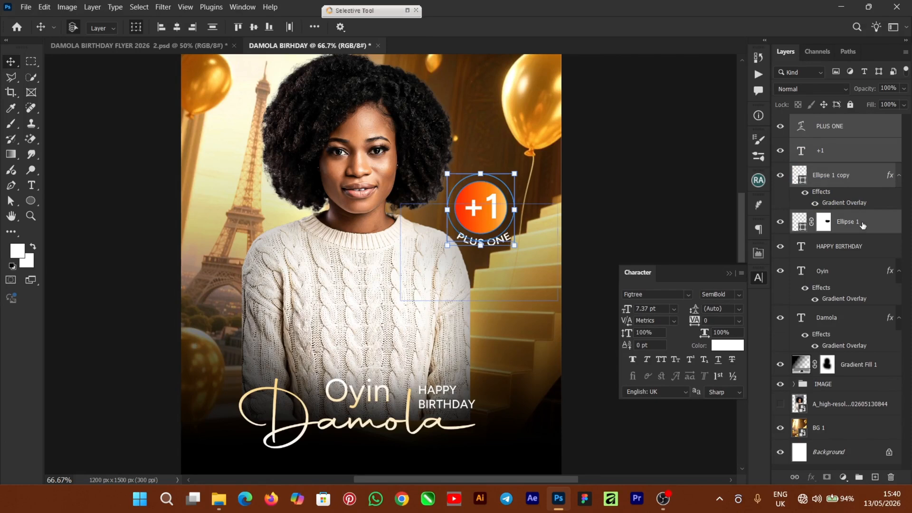
pyautogui.hotkey('ctrl', 'g')
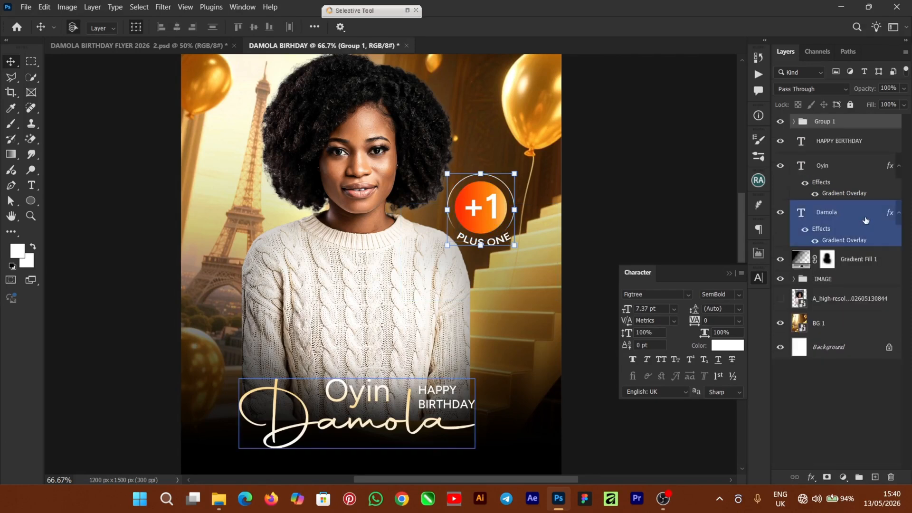
# Scale the badge group down slightly and move it a little higher beside the portrait's shoulder.
pyautogui.moveTo(516, 172); pyautogui.dragTo(509, 178)
pyautogui.moveTo(480, 216); pyautogui.dragTo(486, 201)
pyautogui.click(579, 26)
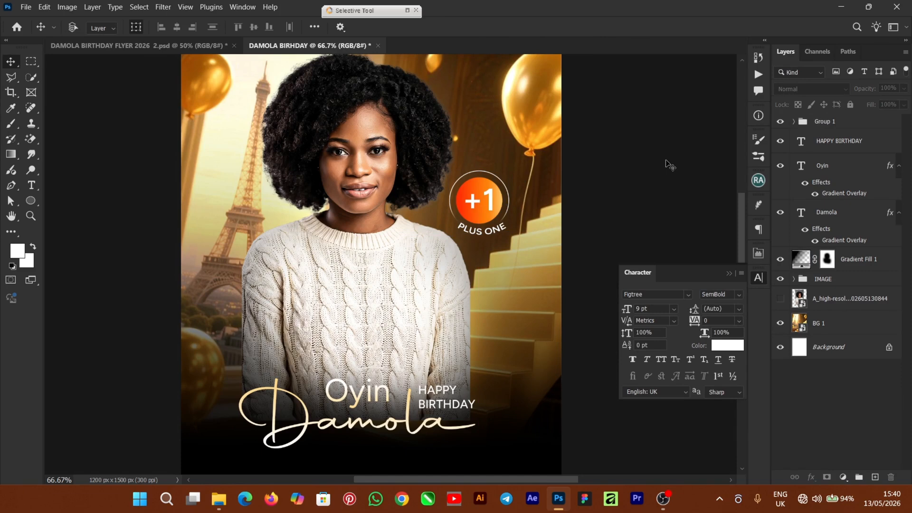
# Duplicate the BG 1 layer and move the copy above the IMAGE group, below Gradient Fill 1.
pyautogui.hotkey('ctrl', '-')
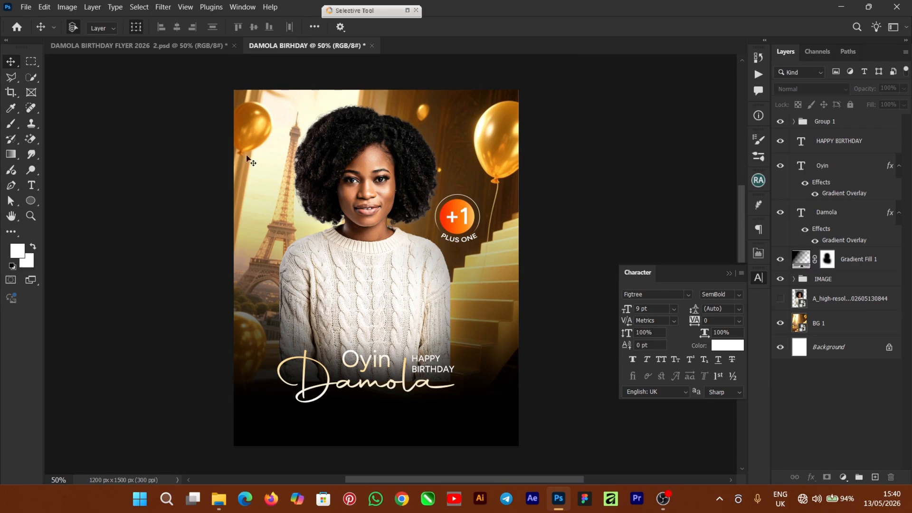
pyautogui.click(410, 185)
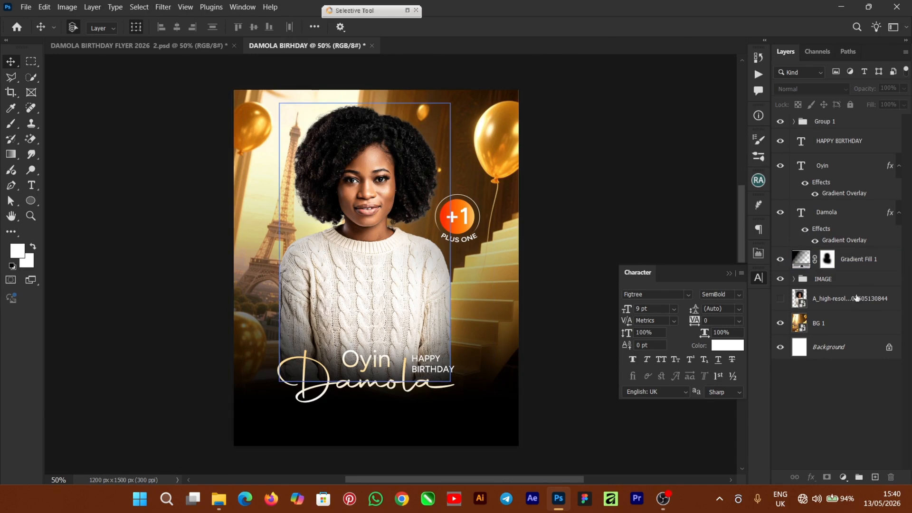
pyautogui.click(806, 328)
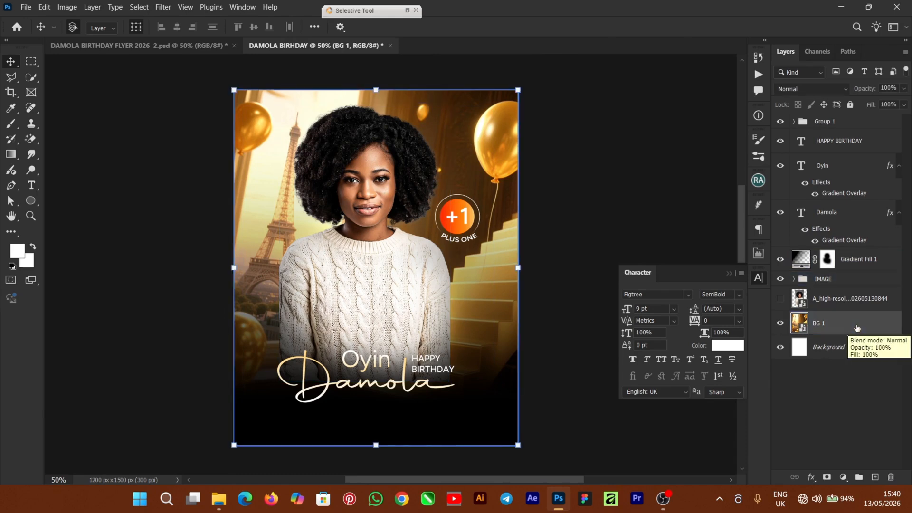
pyautogui.hotkey('ctrl', 'j')
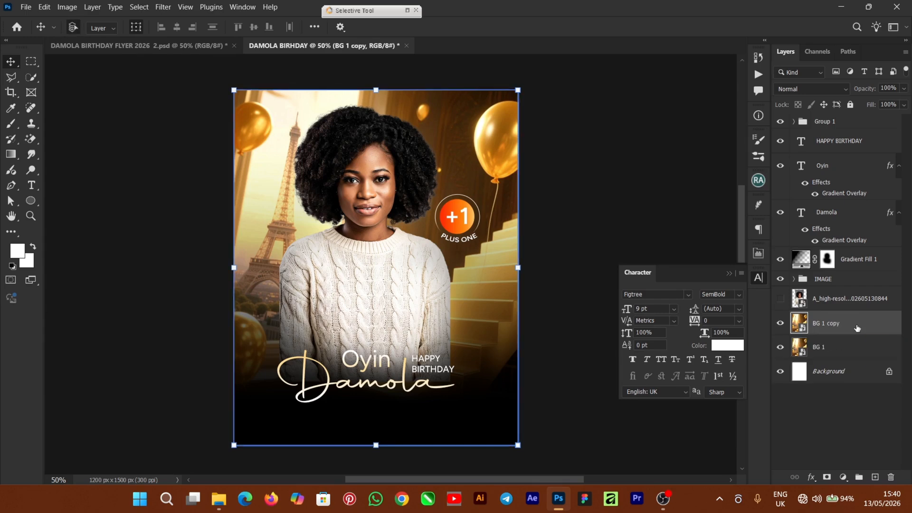
pyautogui.moveTo(848, 327); pyautogui.dragTo(845, 272)
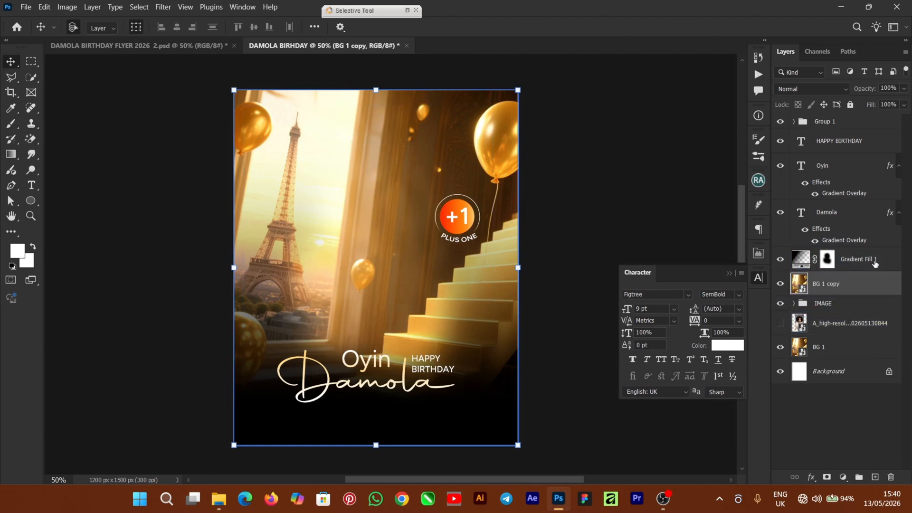
# Set the BG 1 copy layer's blend mode to Soft Light and its opacity to 55%.
pyautogui.click(828, 87)
pyautogui.click(811, 269)
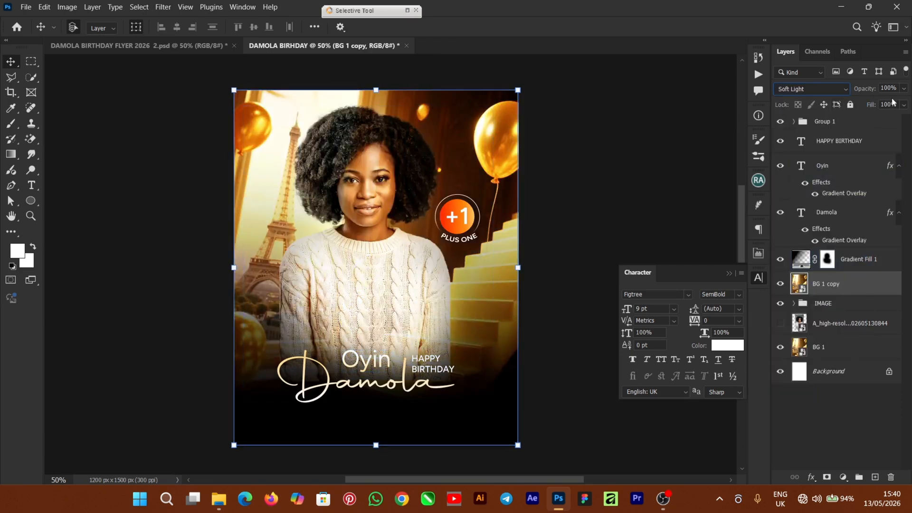
pyautogui.click(904, 88)
pyautogui.moveTo(905, 102); pyautogui.dragTo(890, 109)
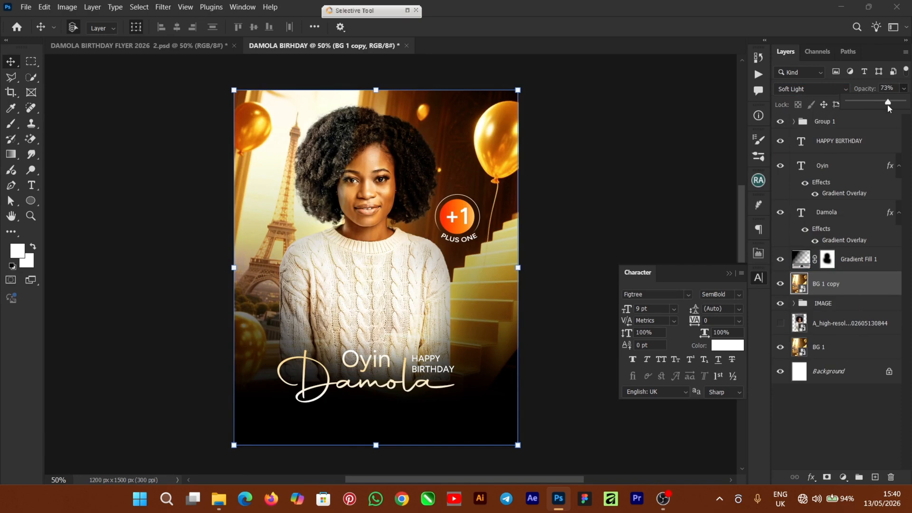
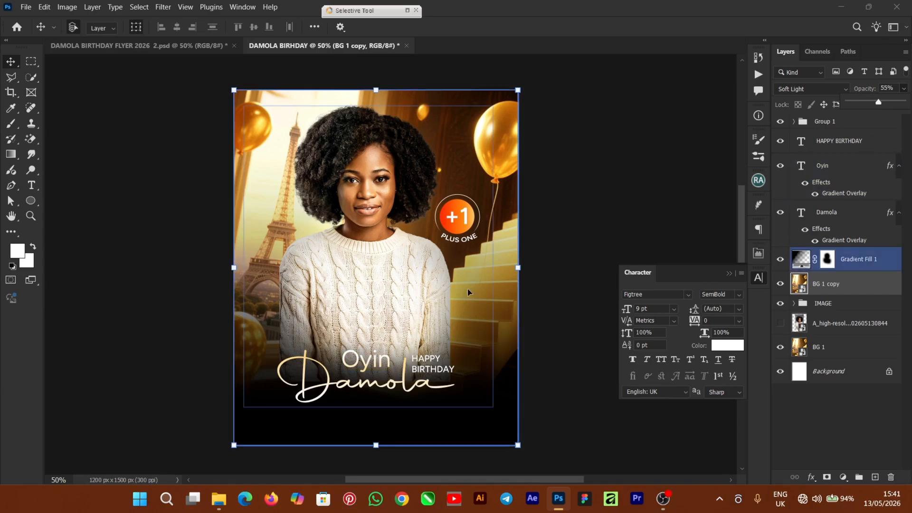
pyautogui.click(582, 226)
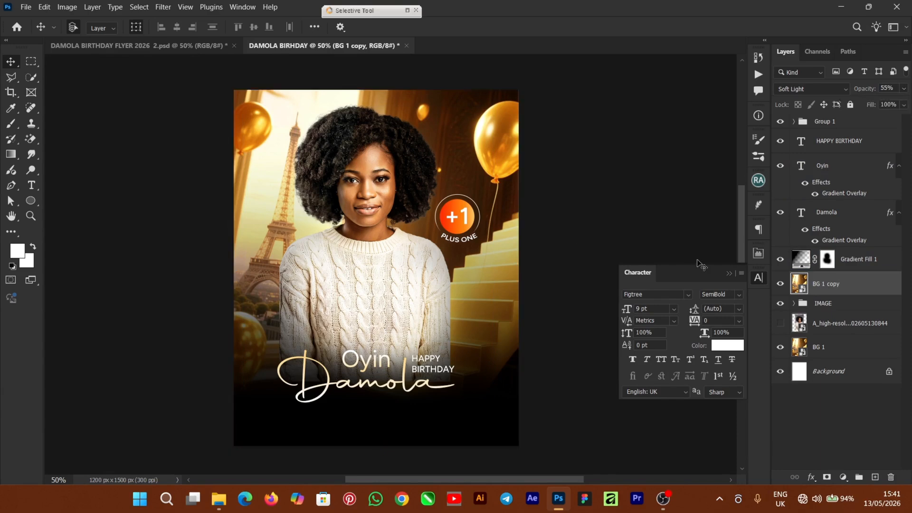
# Add the white text "MAY 13TH" on two lines as a new type layer over the sweater.
pyautogui.click(728, 274)
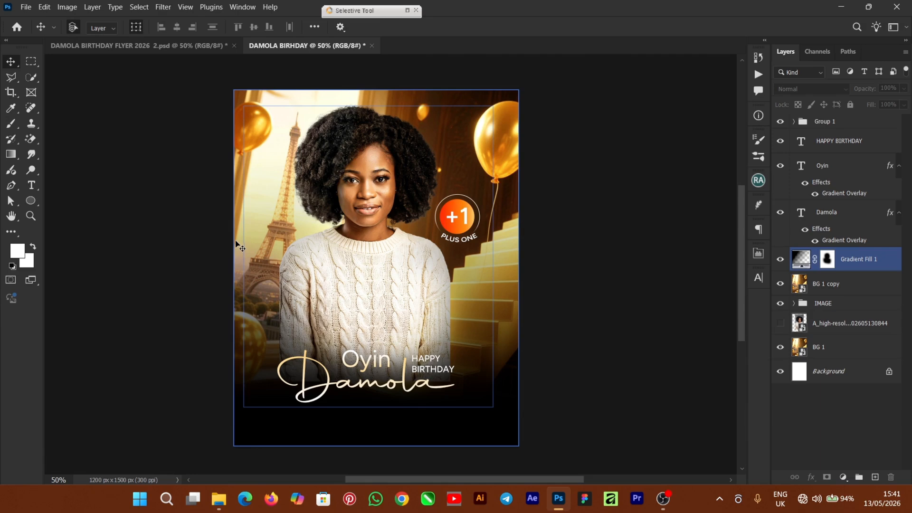
pyautogui.click(32, 186)
pyautogui.moveTo(343, 268); pyautogui.dragTo(398, 277)
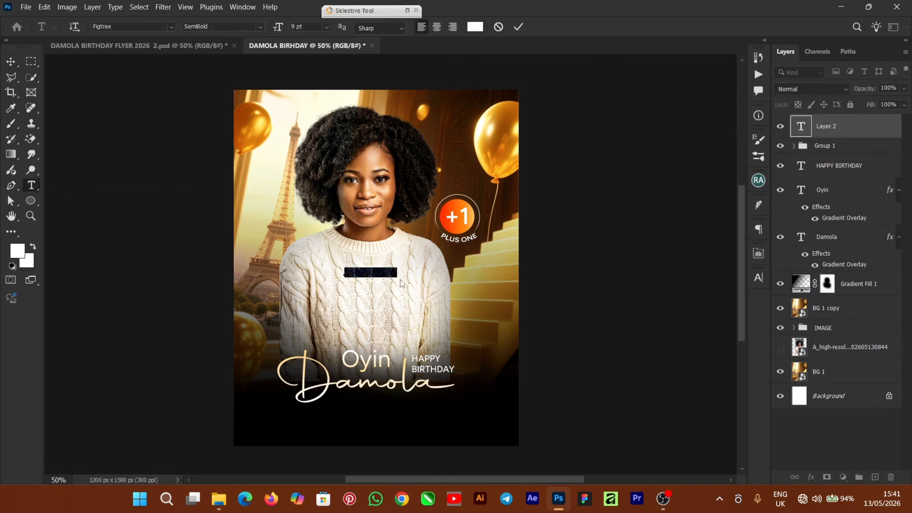
pyautogui.press('BackSpace')
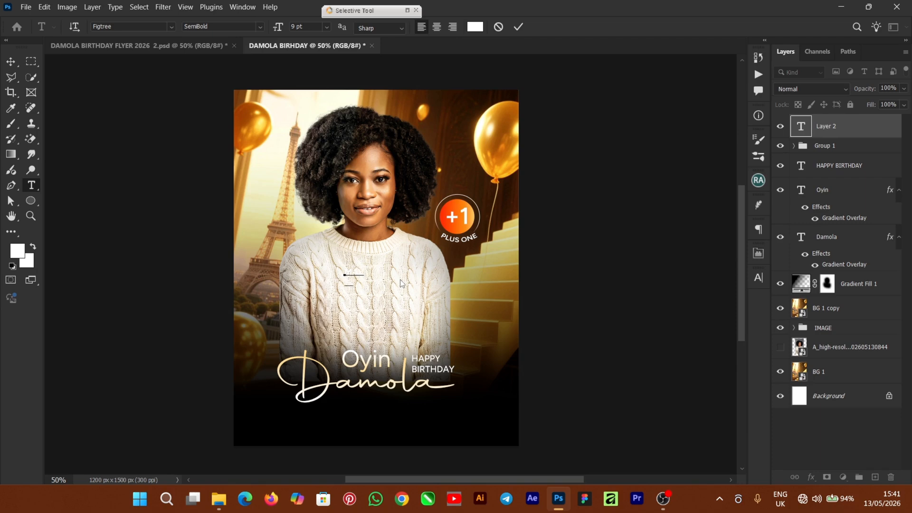
pyautogui.write('MAY 13TH')
pyautogui.click(519, 26)
# Enlarge the MAY 13TH text to about 157% and place it over the Eiffel Tower beside the portrait's shoulder.
pyautogui.press('v')
pyautogui.moveTo(364, 270); pyautogui.dragTo(288, 215)
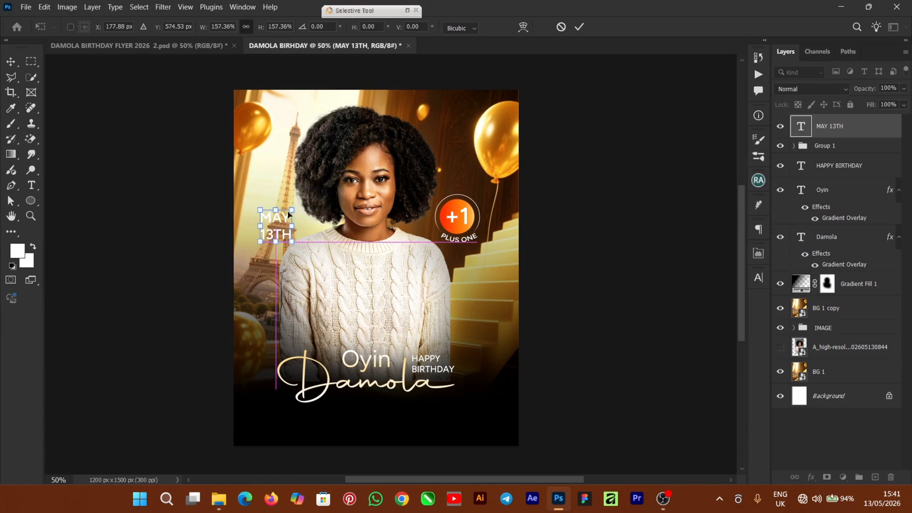
pyautogui.click(580, 29)
# Try 16 pt and 24 pt leading on the MAY 13TH text, and set it to 14 pt.
pyautogui.hotkey('ctrl', '+')
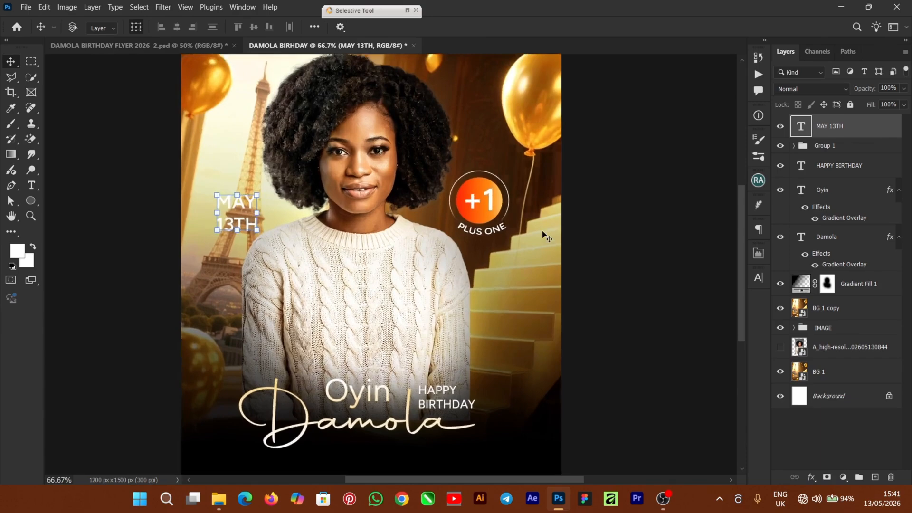
pyautogui.hotkey('ctrl', '+')
pyautogui.hotkey('ctrl', '-')
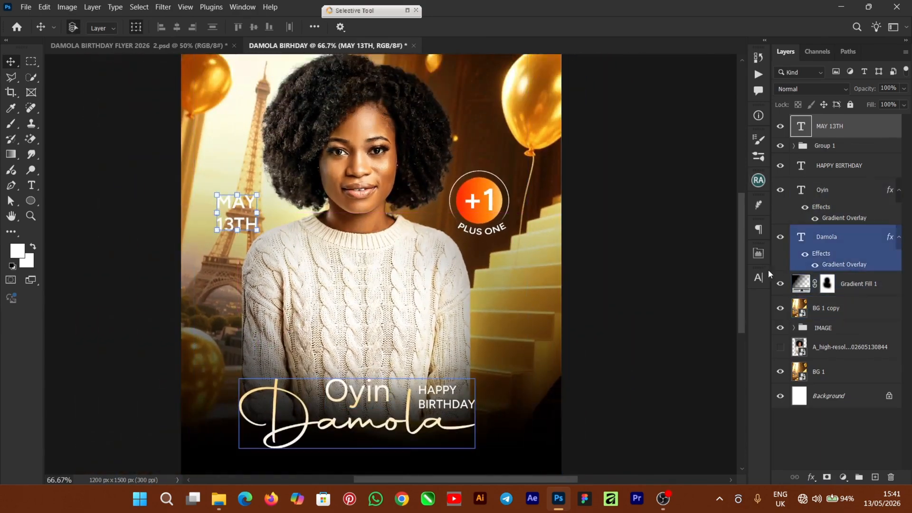
pyautogui.click(759, 280)
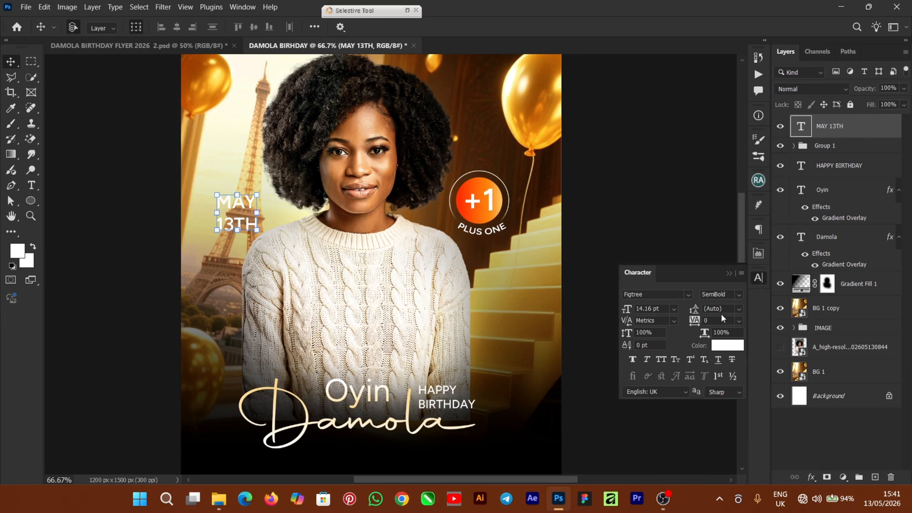
pyautogui.click(739, 309)
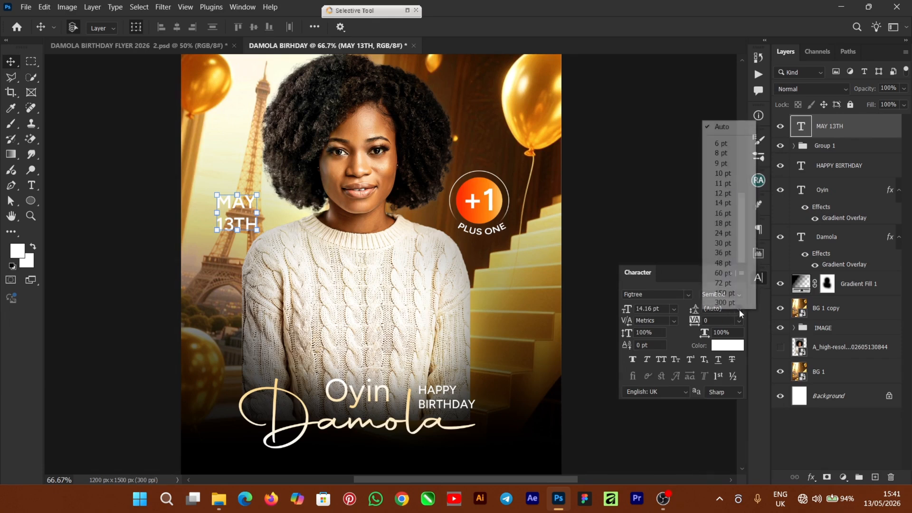
pyautogui.click(732, 214)
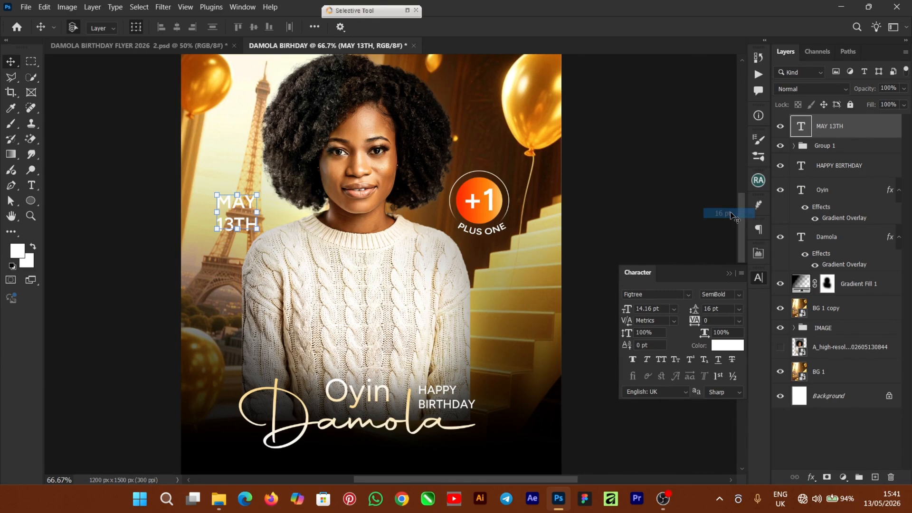
pyautogui.click(739, 308)
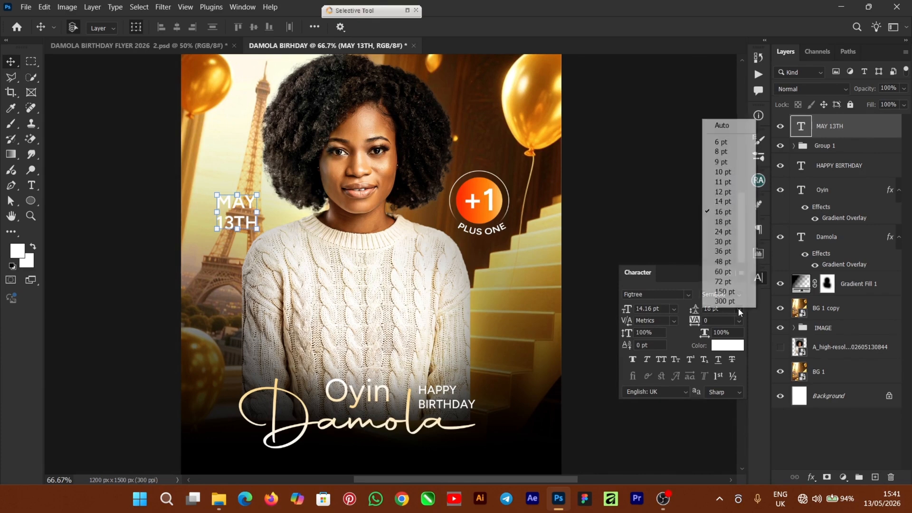
pyautogui.click(730, 232)
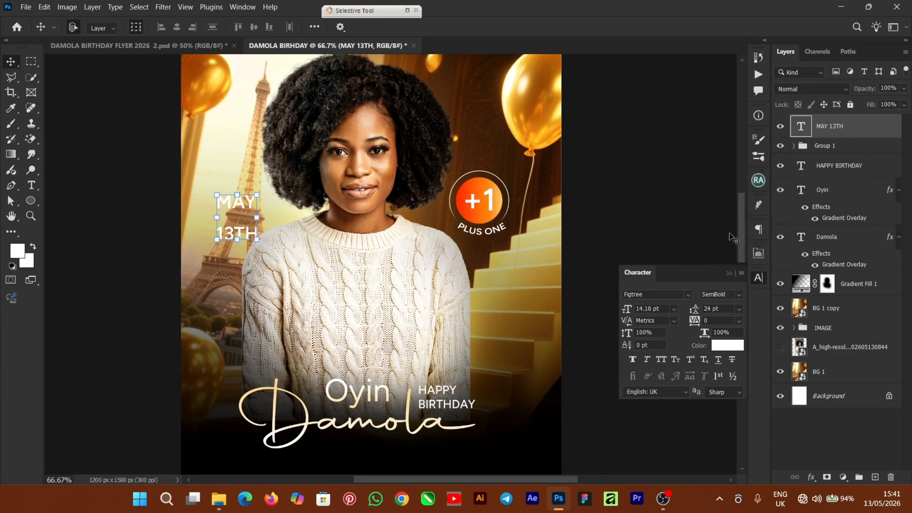
pyautogui.click(737, 307)
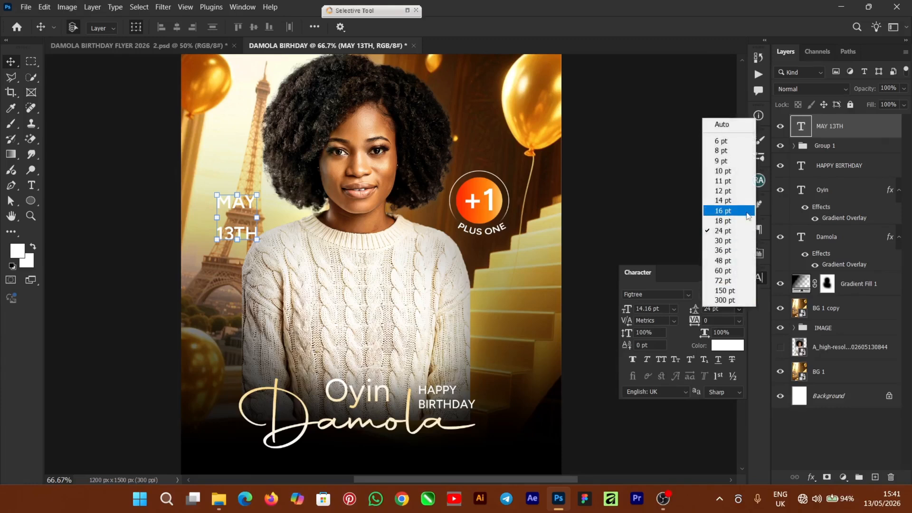
pyautogui.click(737, 200)
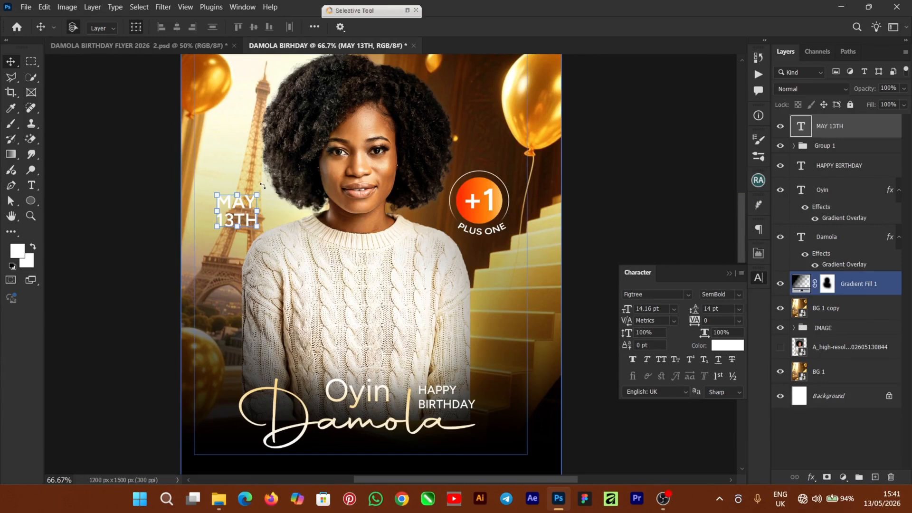
# Scale the MAY 13TH text up to about 120% and nudge it slightly down.
pyautogui.moveTo(256, 193); pyautogui.dragTo(265, 184)
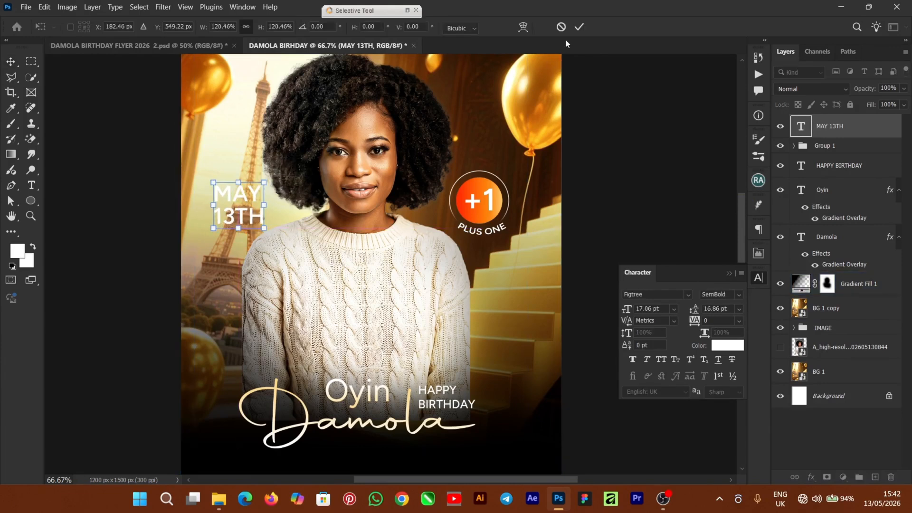
pyautogui.click(579, 27)
pyautogui.moveTo(235, 196); pyautogui.dragTo(235, 200)
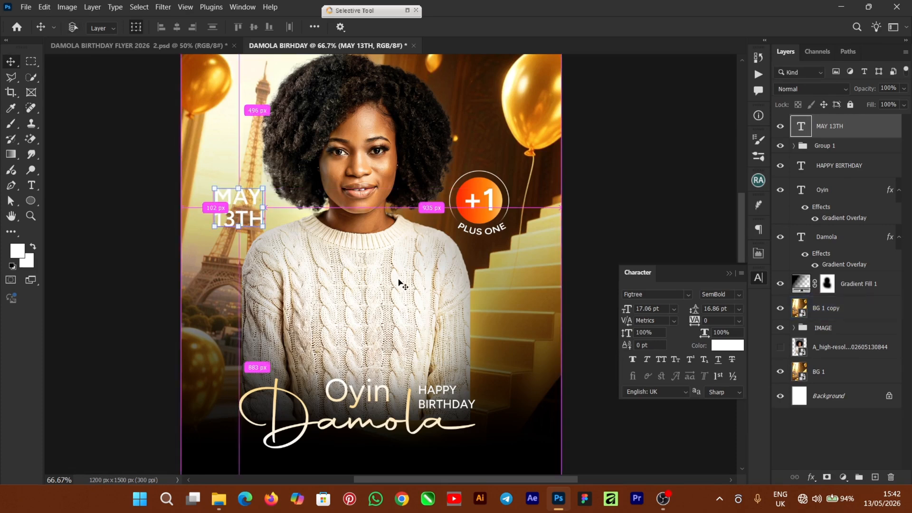
pyautogui.hotkey('ctrl', '-')
pyautogui.hotkey('ctrl', '-')
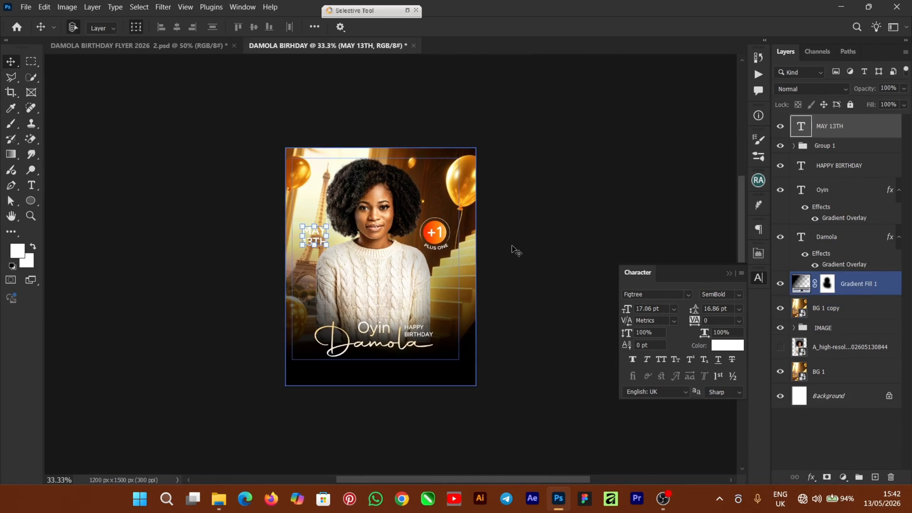
pyautogui.click(524, 217)
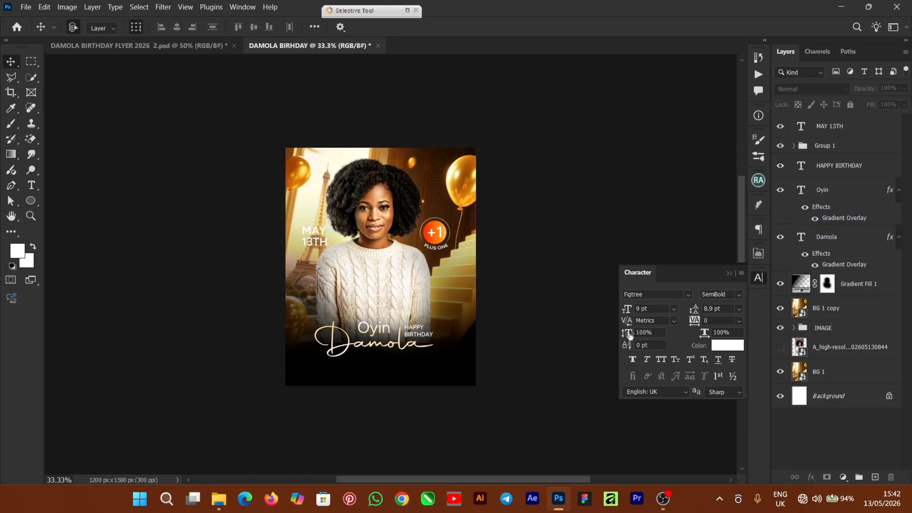
# Copy the birthday wish paragraph and "COURTESY: WIDEGRAPHIX" text from the other flyer document into this one and place them below the script name.
pyautogui.click(114, 43)
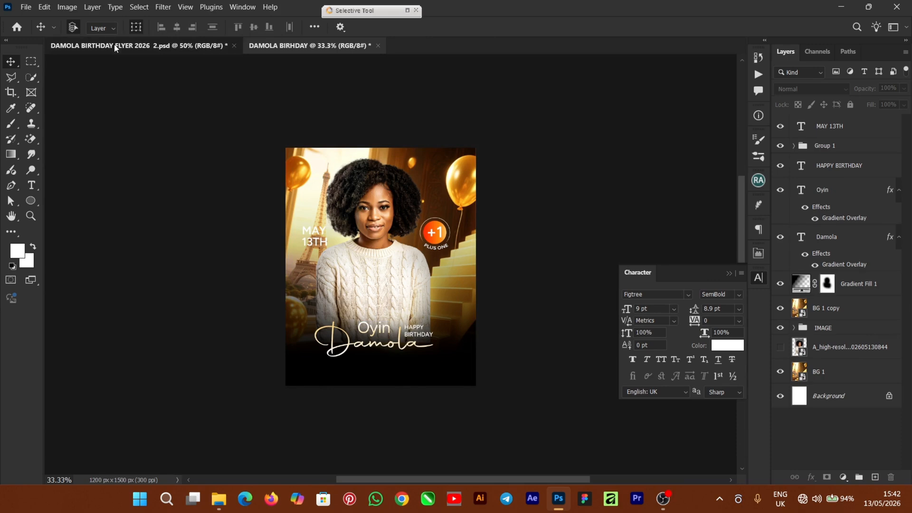
pyautogui.click(372, 408)
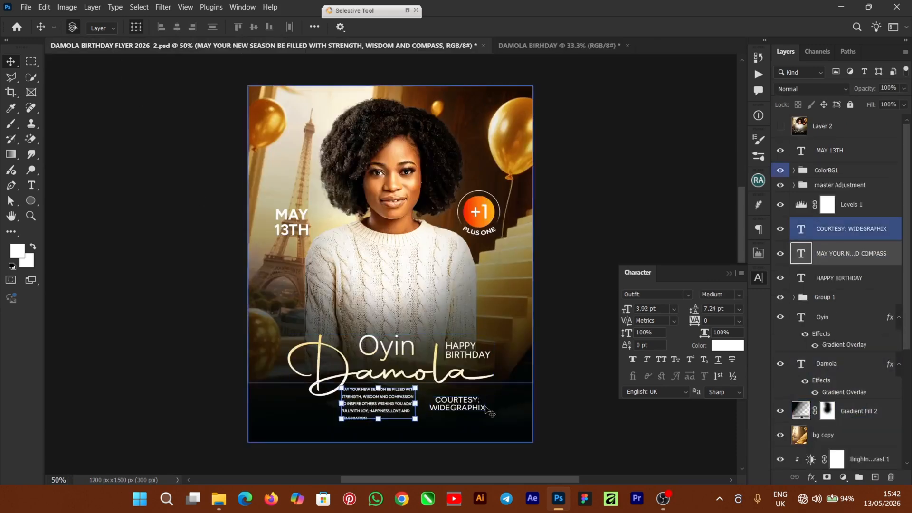
pyautogui.keyDown('shift'); pyautogui.click(457, 405); pyautogui.keyUp('shift')
pyautogui.moveTo(434, 196); pyautogui.dragTo(440, 350)
pyautogui.hotkey('ctrl', '+')
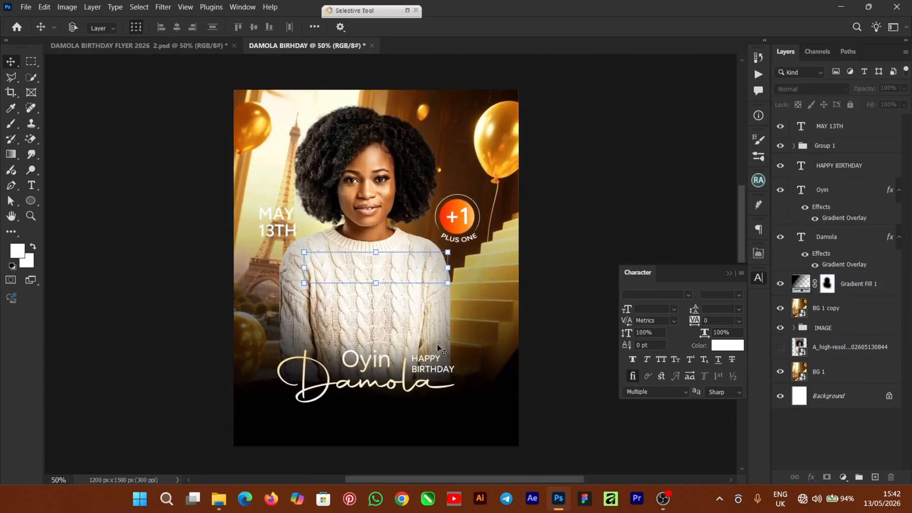
pyautogui.moveTo(360, 269); pyautogui.dragTo(374, 416)
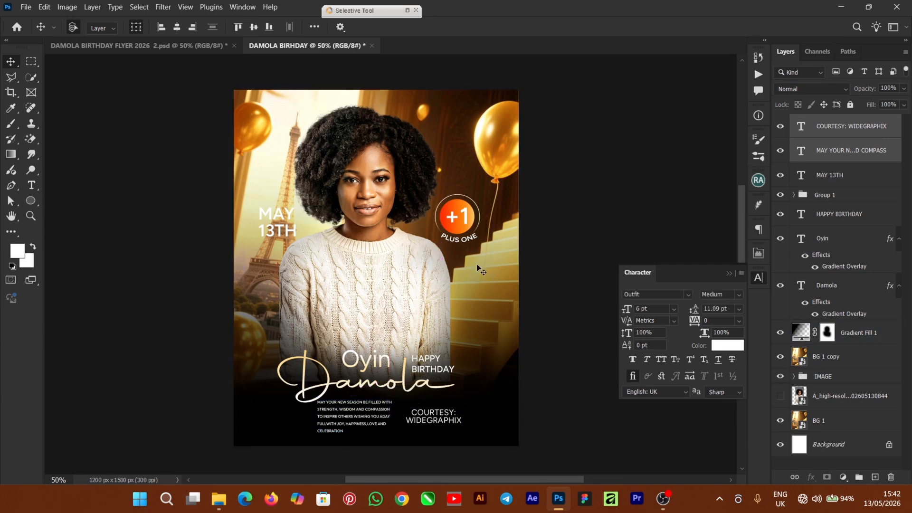
# Move the MAY 13TH text slightly lower and to the left beside the portrait's shoulder, and deselect it.
pyautogui.click(328, 243)
pyautogui.moveTo(285, 221); pyautogui.dragTo(281, 230)
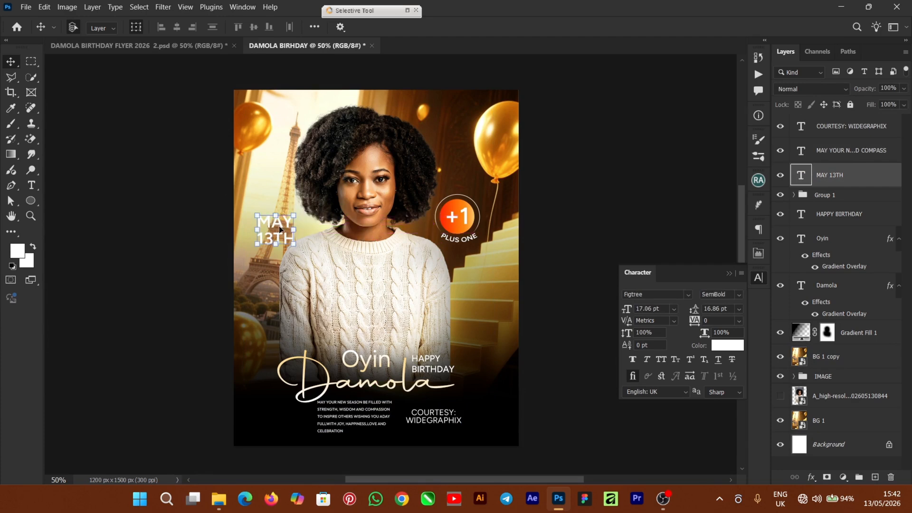
pyautogui.click(612, 204)
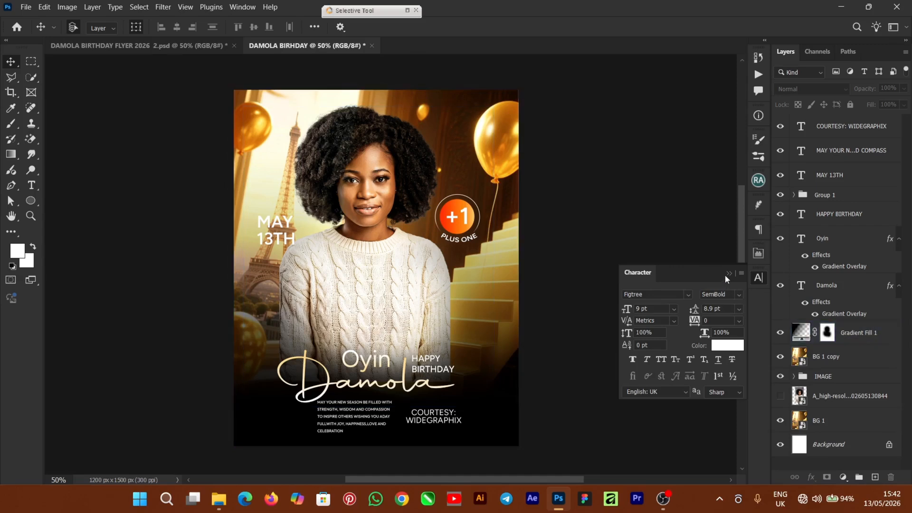
pyautogui.click(728, 274)
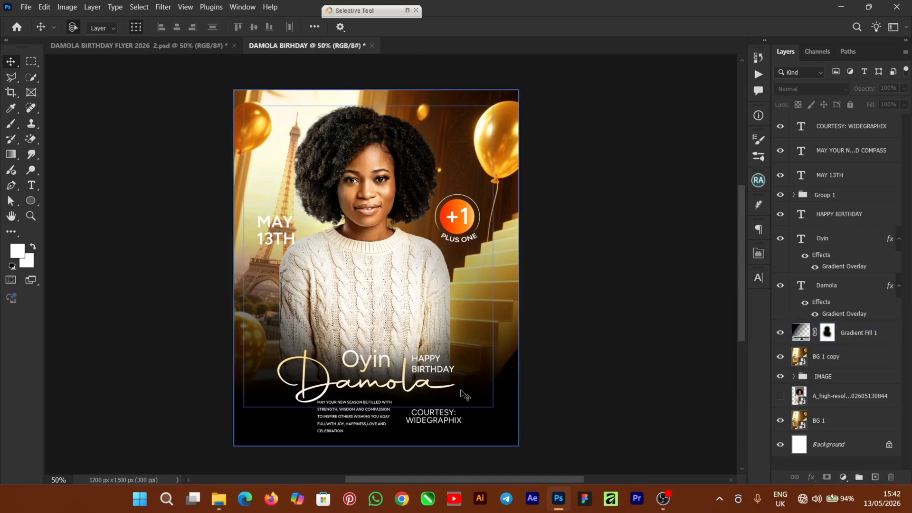
pyautogui.moveTo(742, 253); pyautogui.dragTo(743, 238)
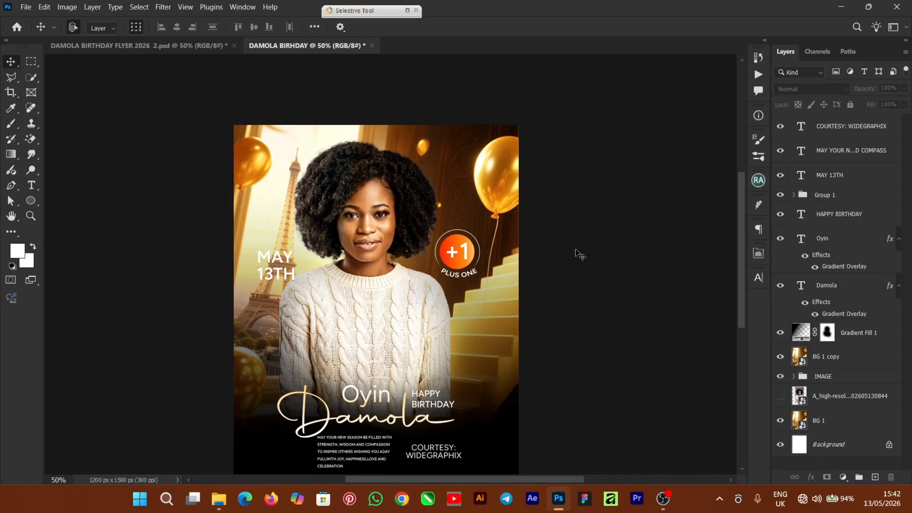
pyautogui.scroll(3, 505, 240)
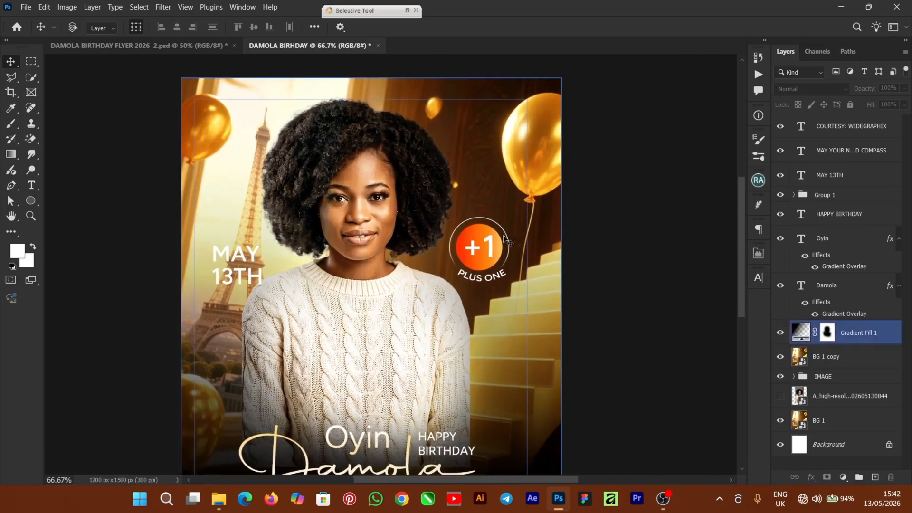
pyautogui.scroll(-1, 505, 240)
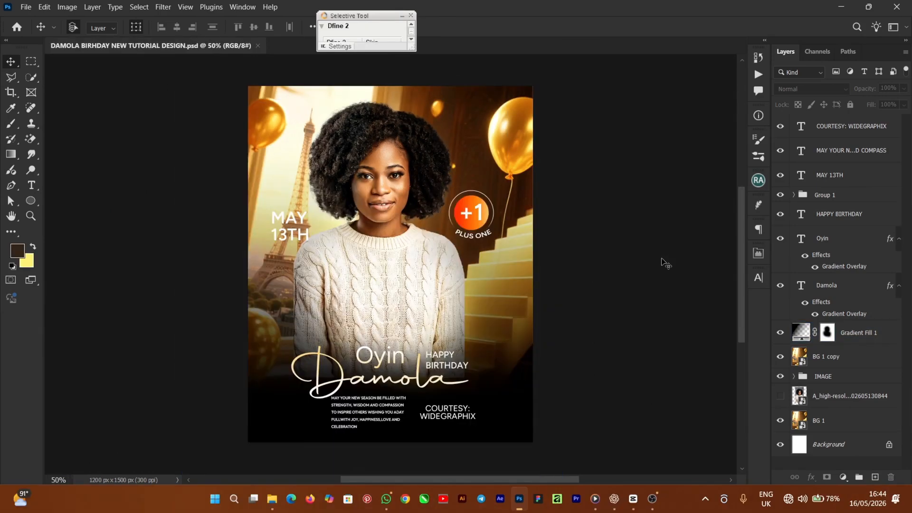
pyautogui.click(832, 304)
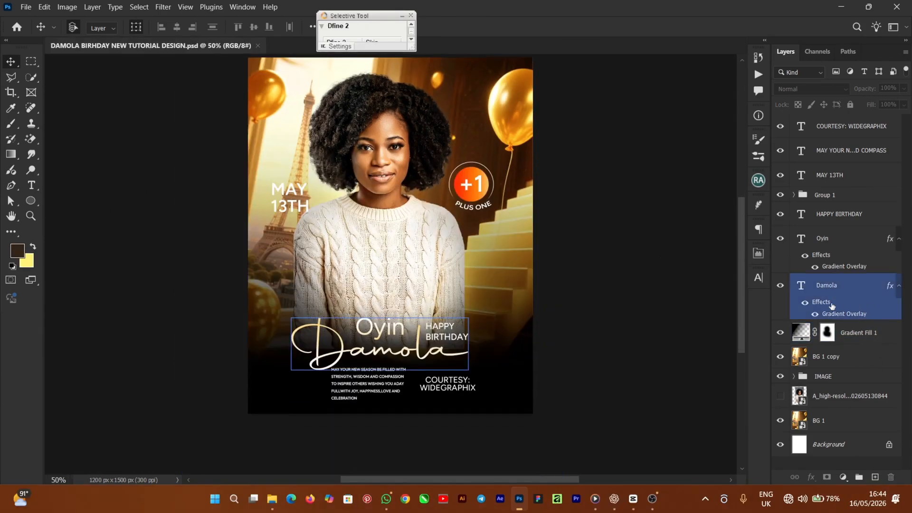
pyautogui.click(735, 307)
pyautogui.moveTo(740, 295); pyautogui.dragTo(745, 275)
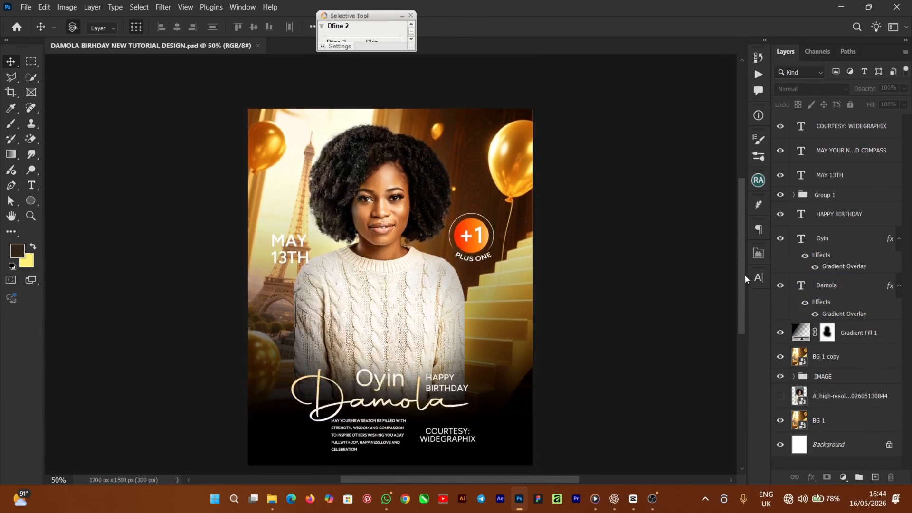